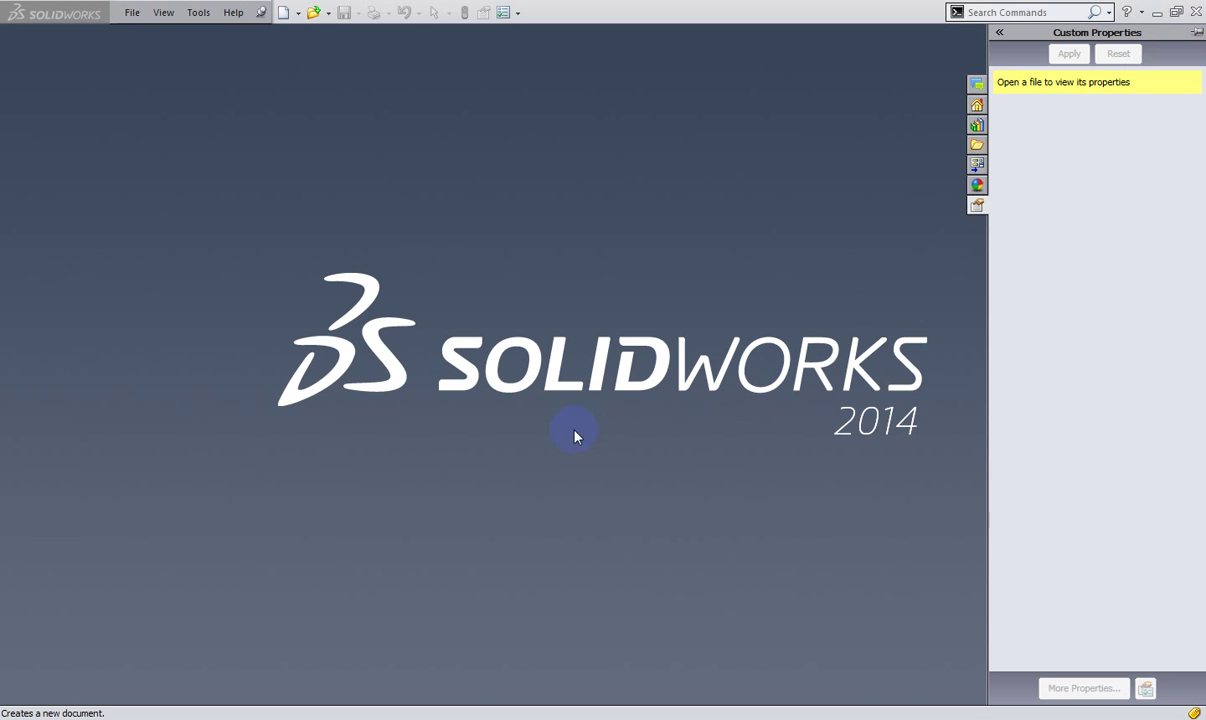
Step: Create a new blank Part document, Part1, from the New SolidWorks Document dialog
click(284, 14)
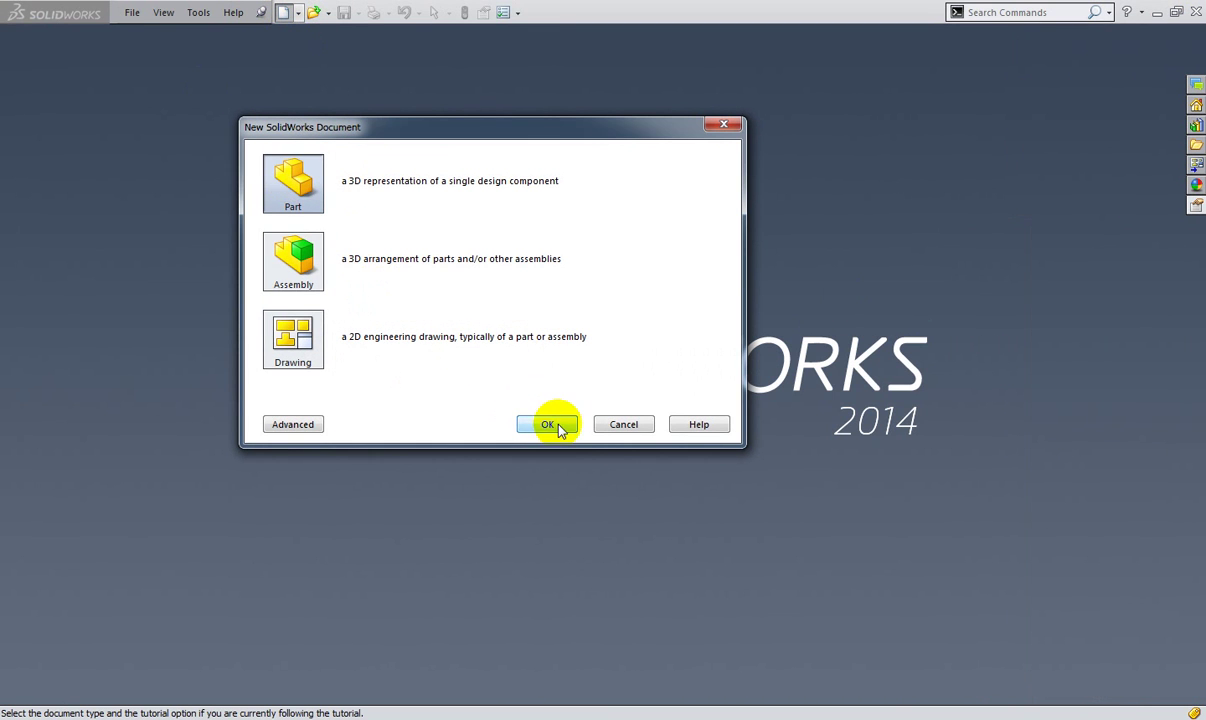
click(553, 424)
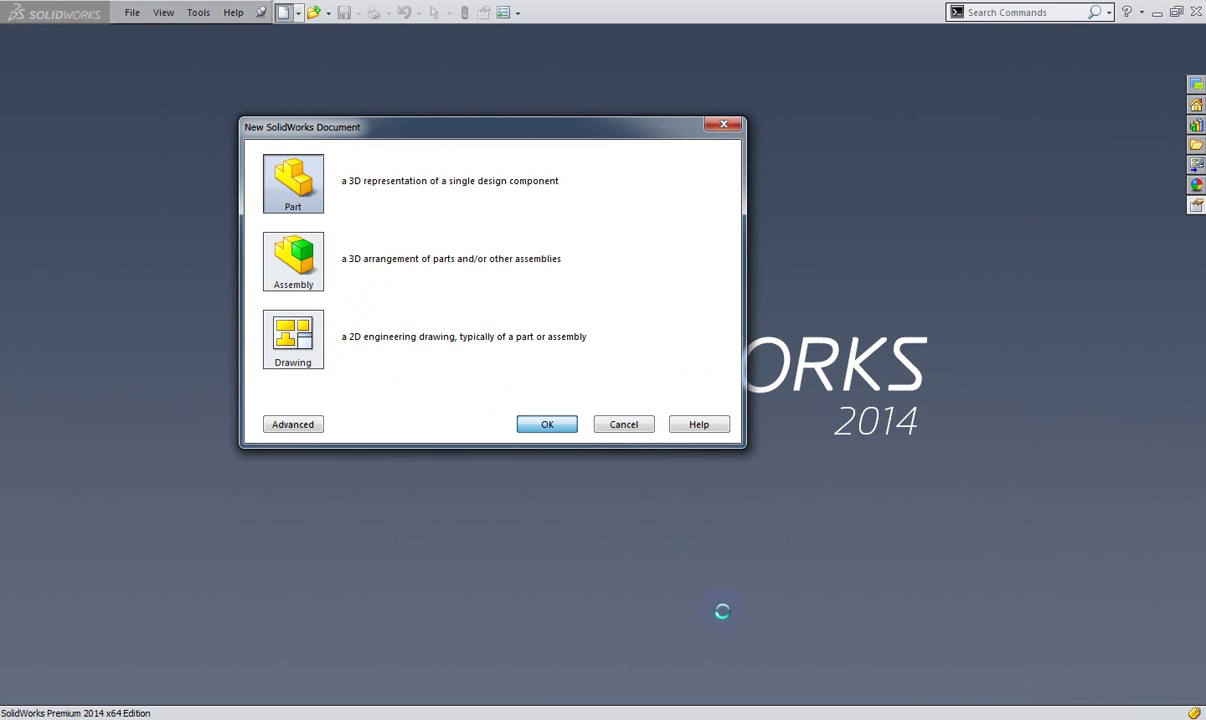
click(553, 424)
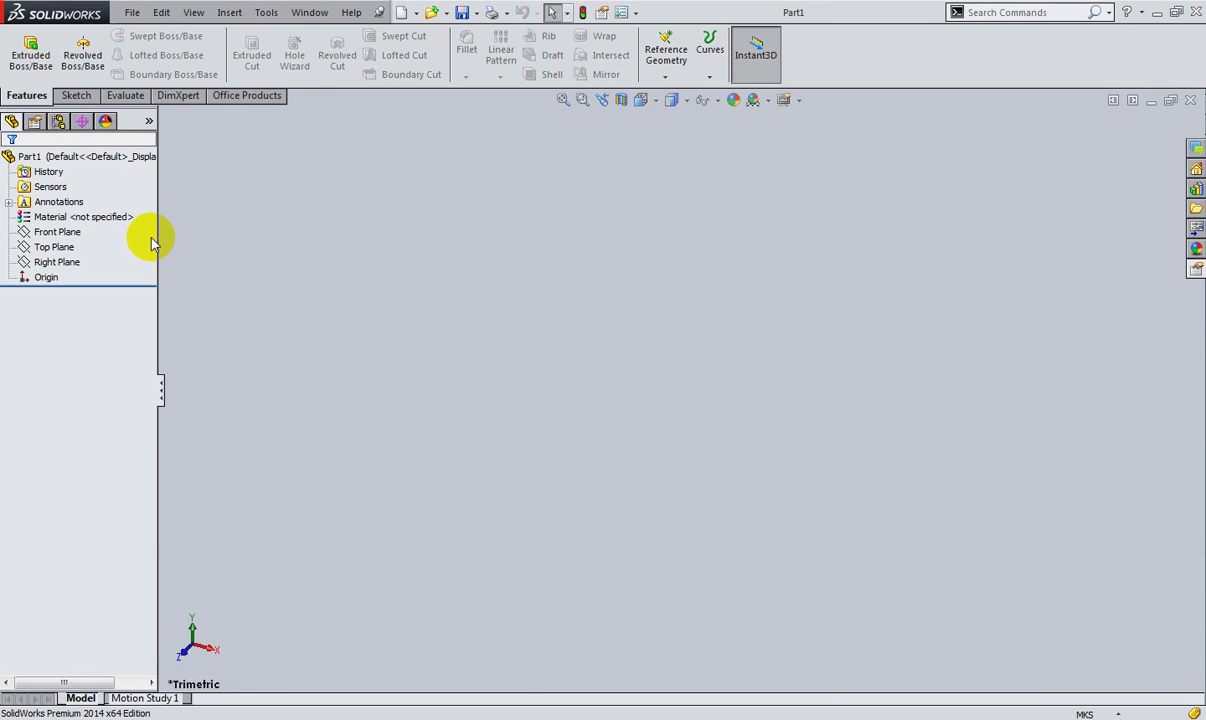
Step: Preview the Front, Top and Right reference planes to compare their positions
click(36, 234)
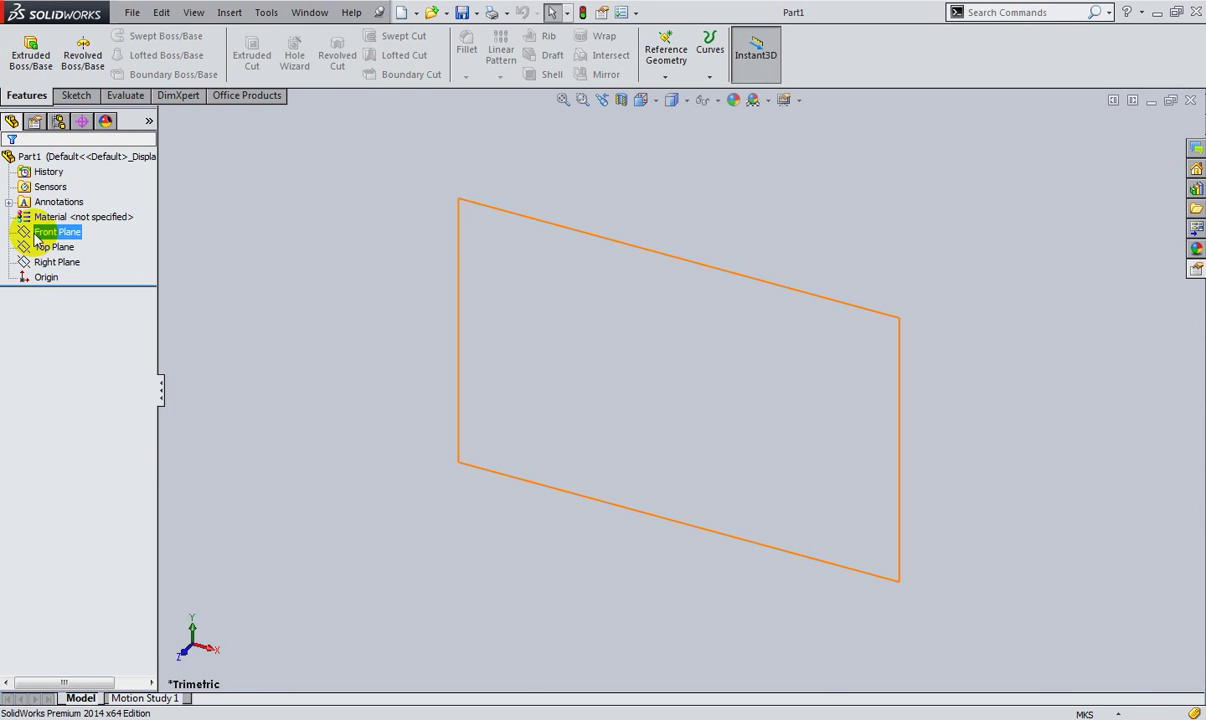
click(40, 247)
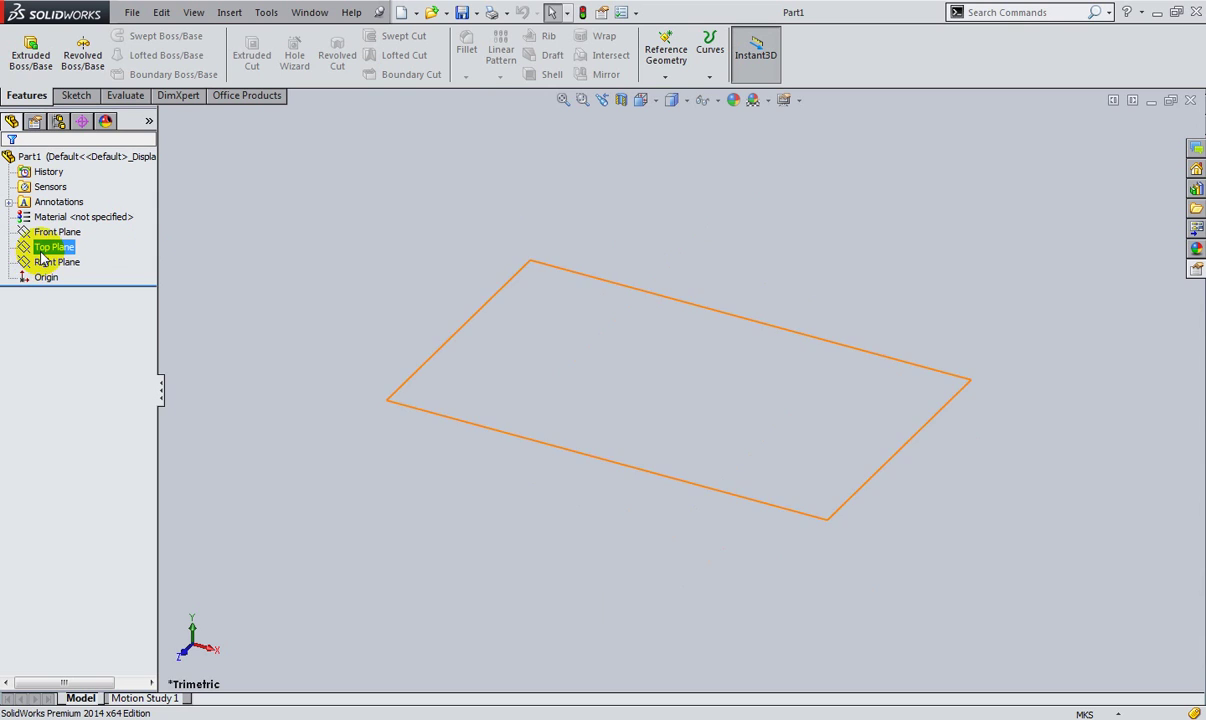
click(40, 262)
click(43, 249)
click(40, 262)
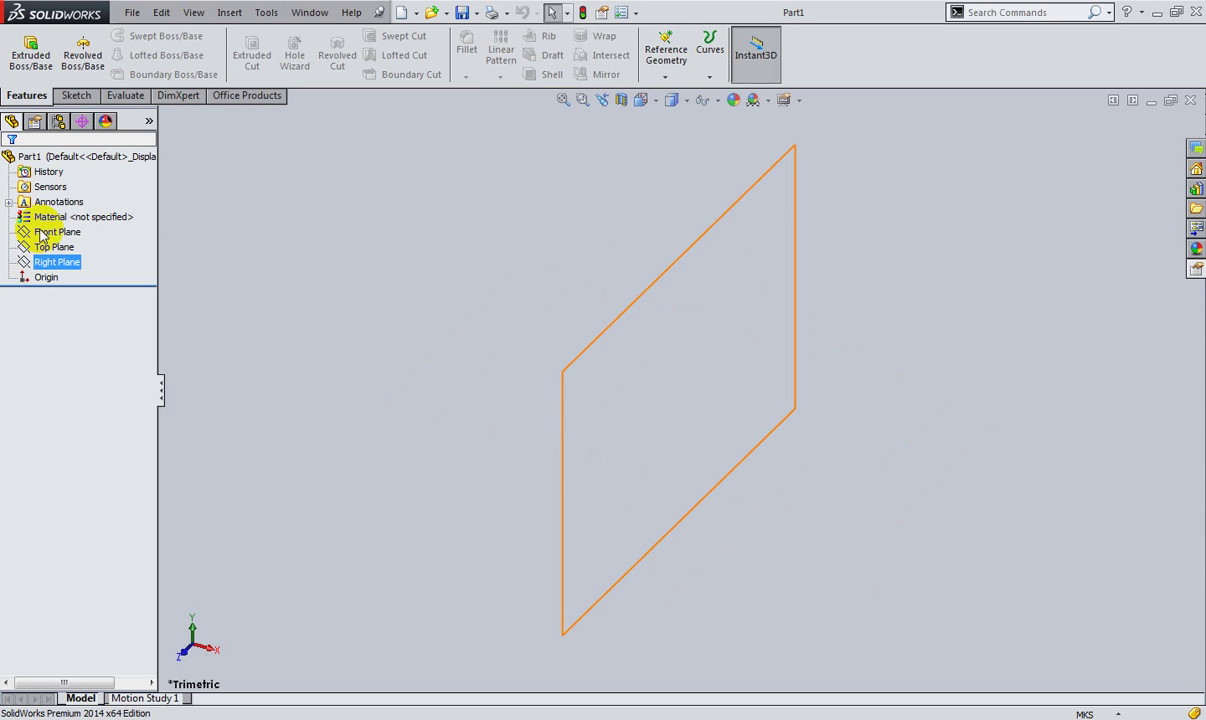
Step: Start a new sketch on the Front Plane
click(41, 233)
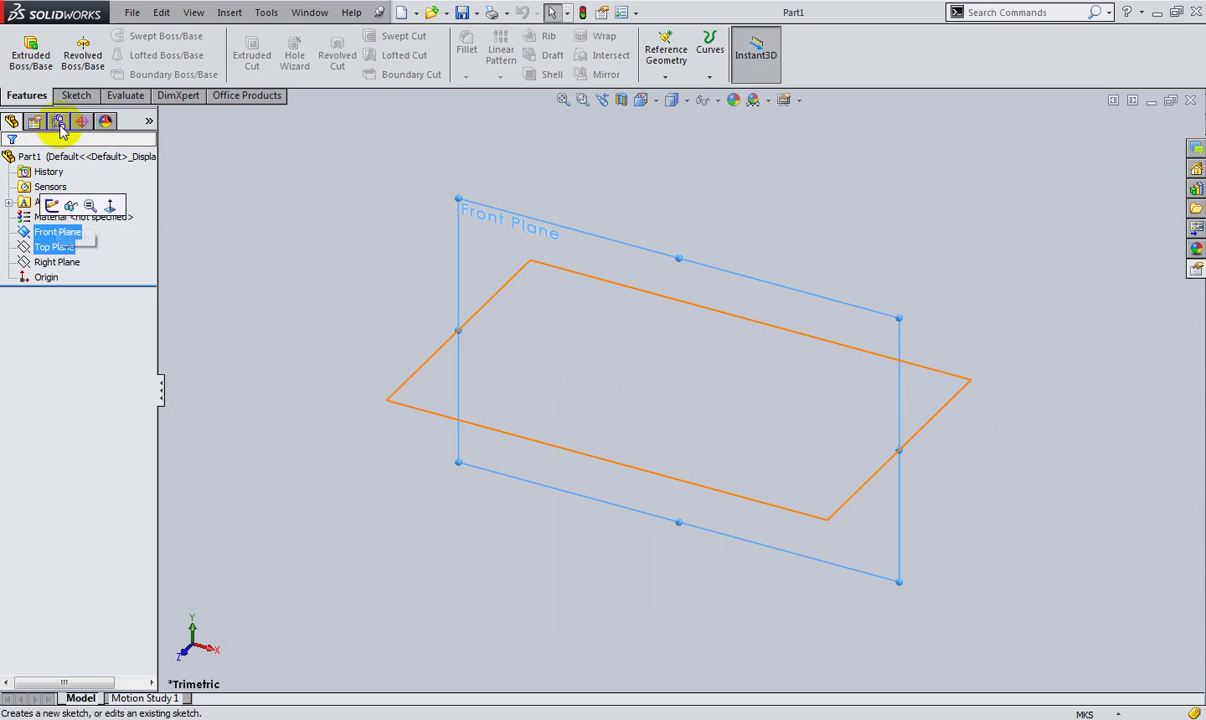
click(76, 95)
click(29, 49)
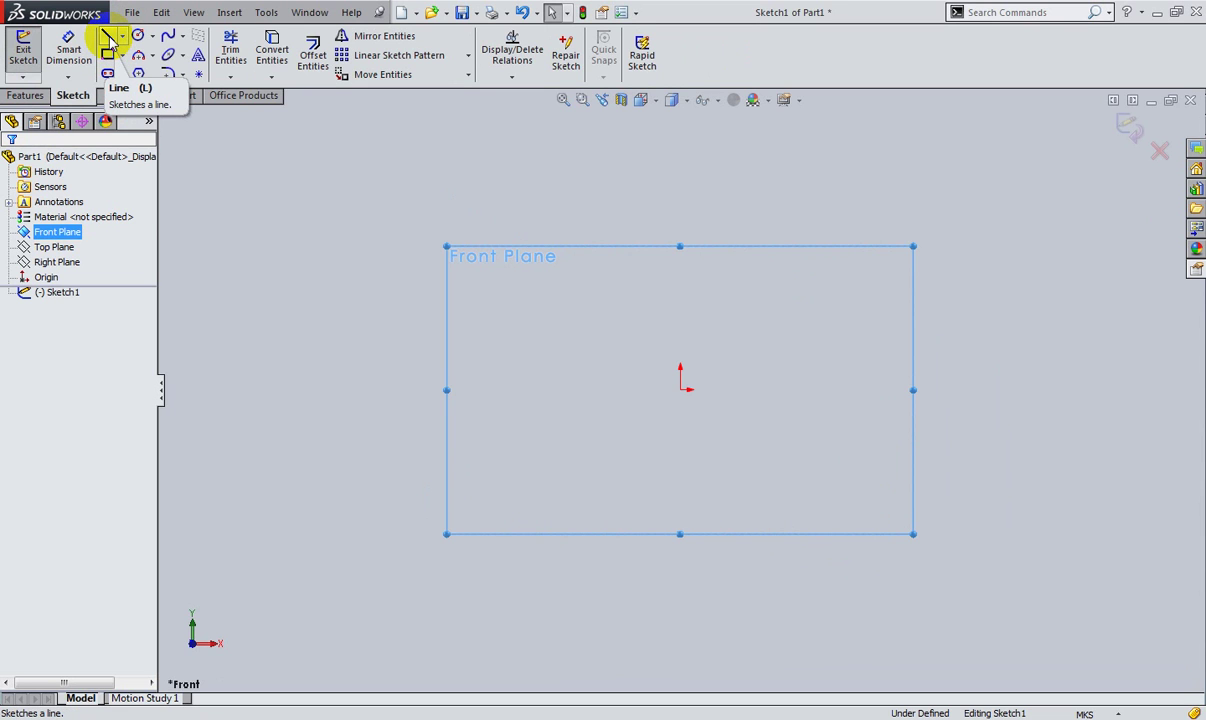
Step: Draw a closed stepped line profile from the origin, with the wider middle stepping out right
click(109, 40)
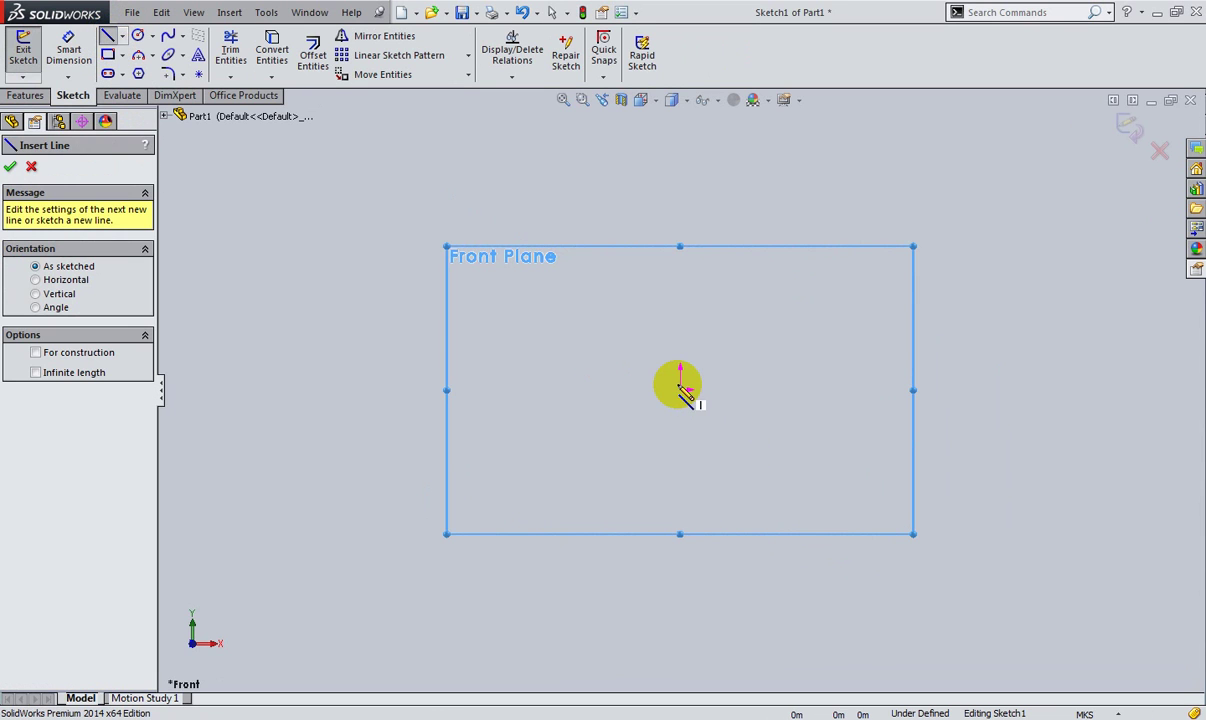
click(681, 390)
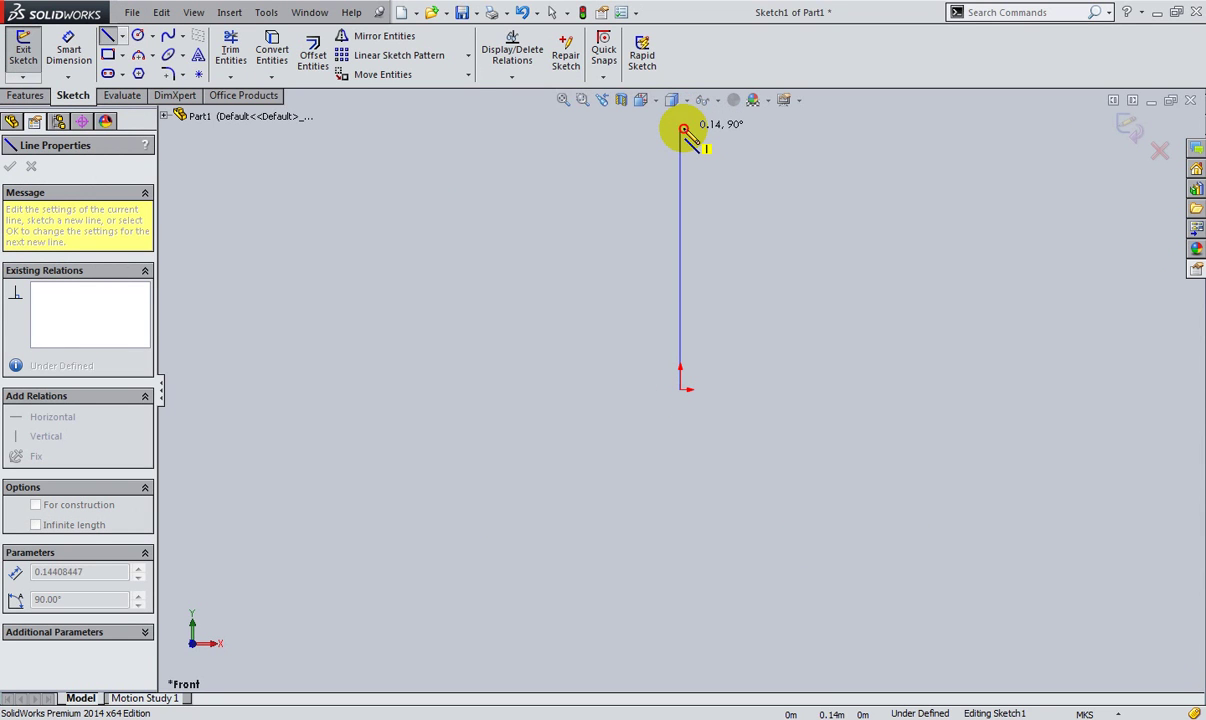
click(681, 128)
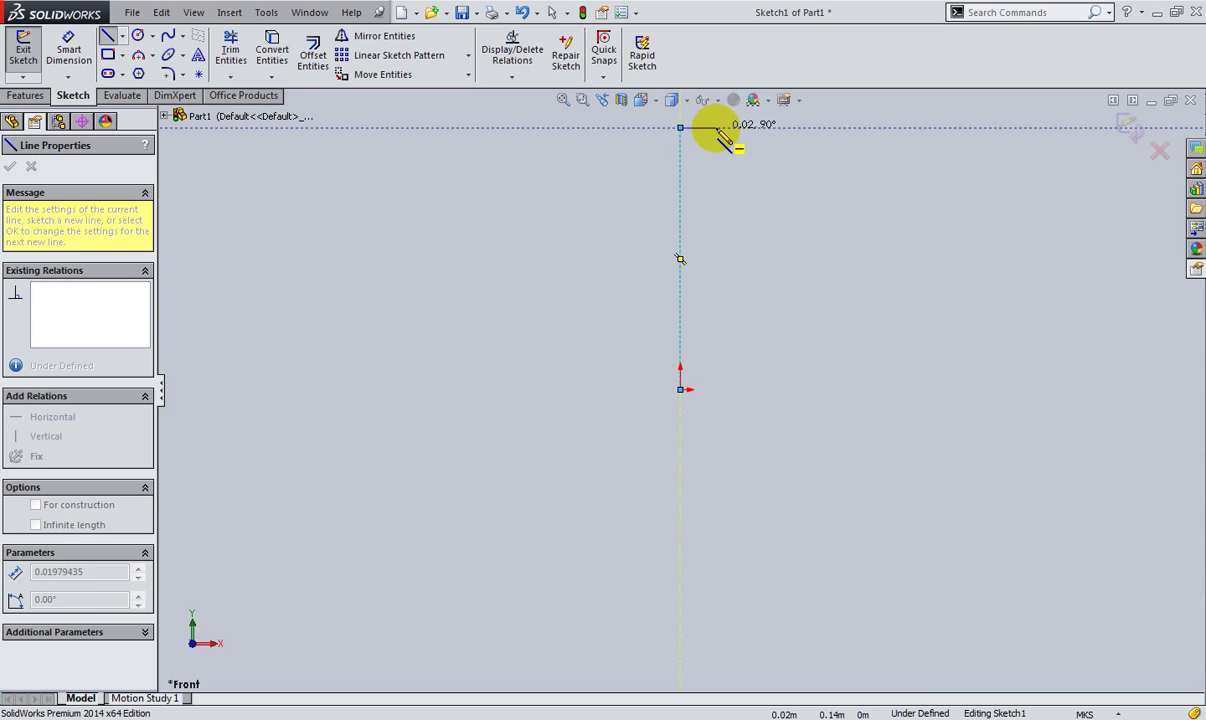
click(716, 128)
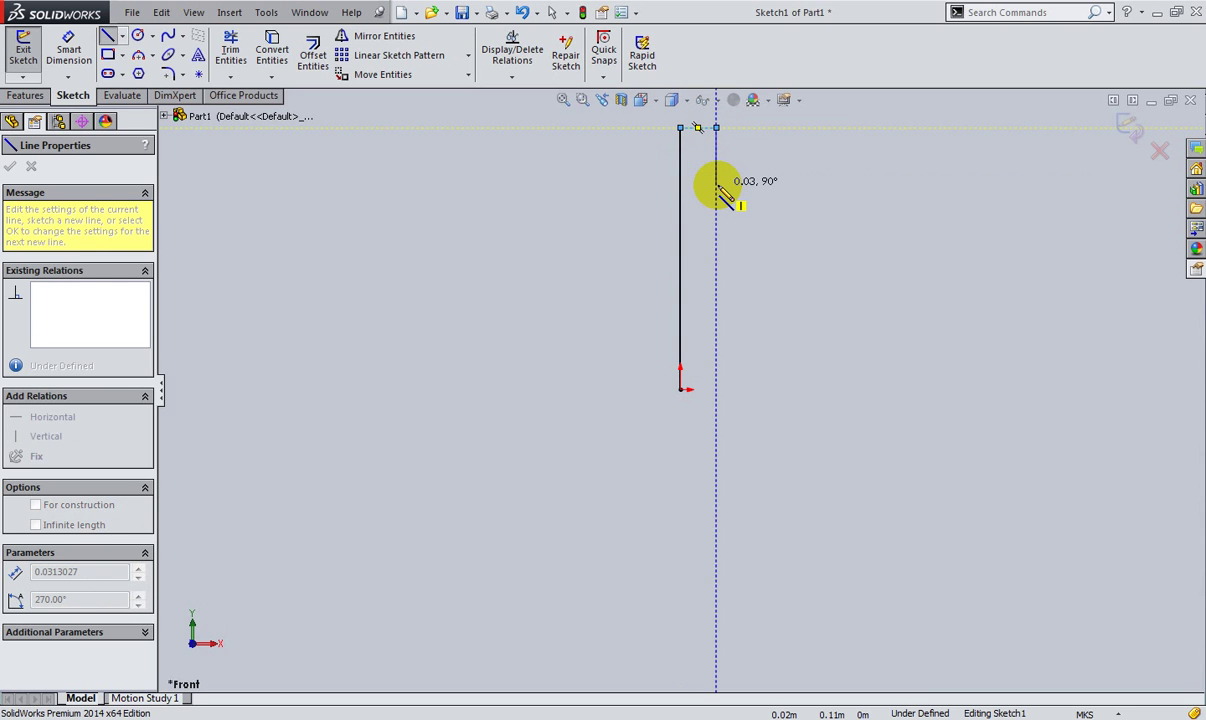
click(716, 184)
click(762, 184)
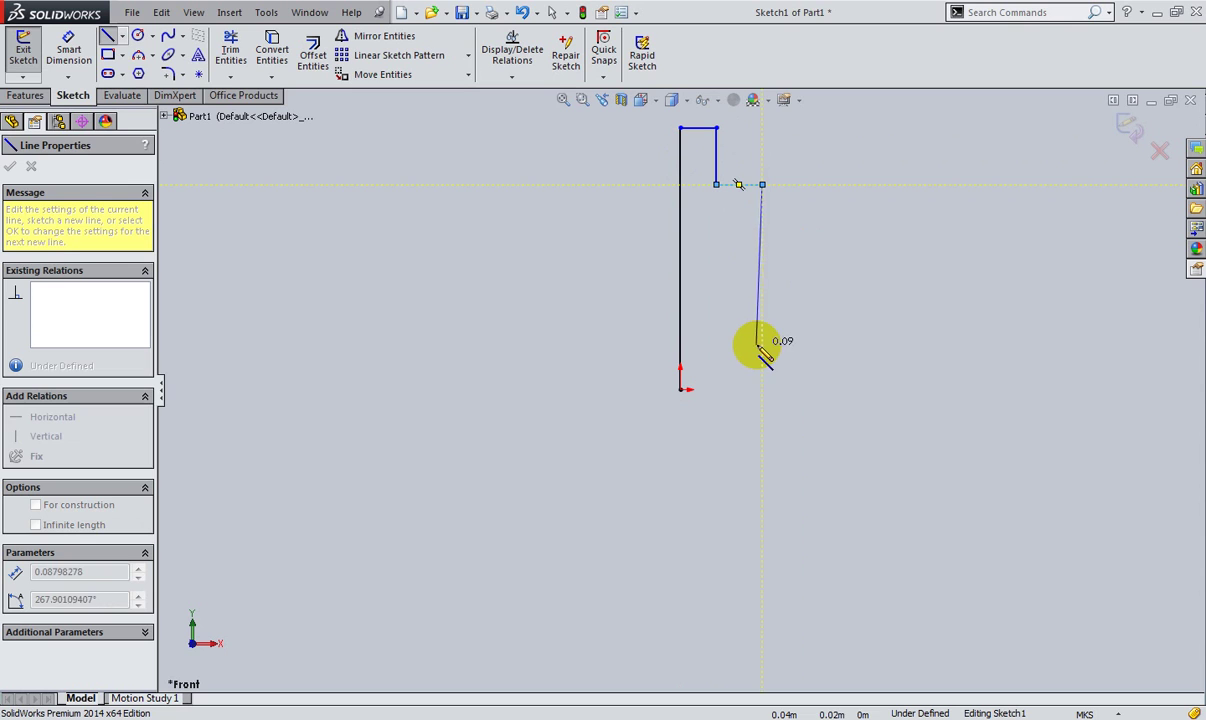
click(762, 346)
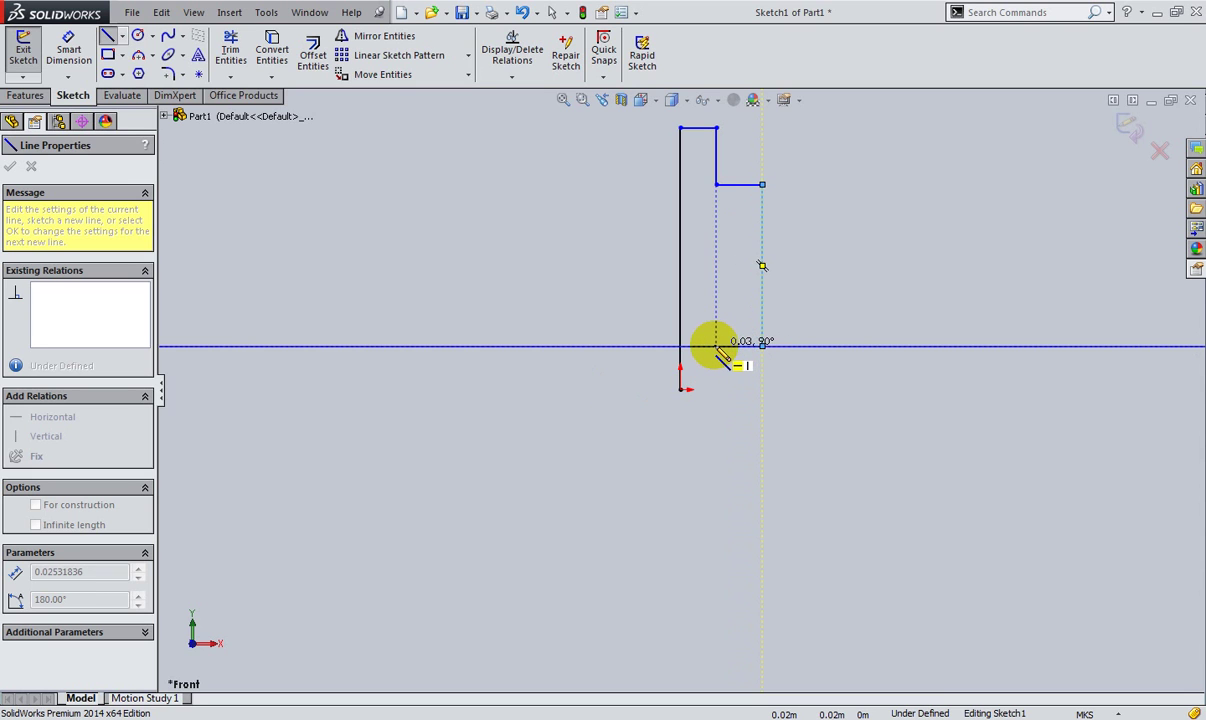
click(716, 346)
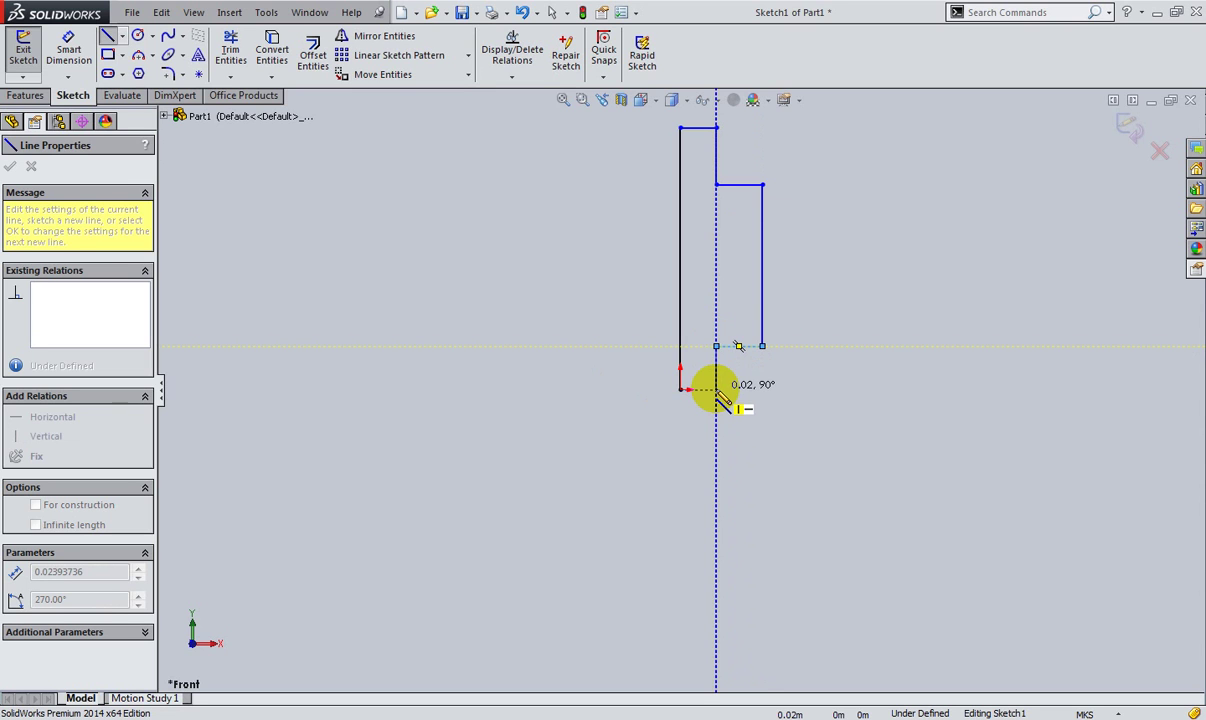
click(716, 389)
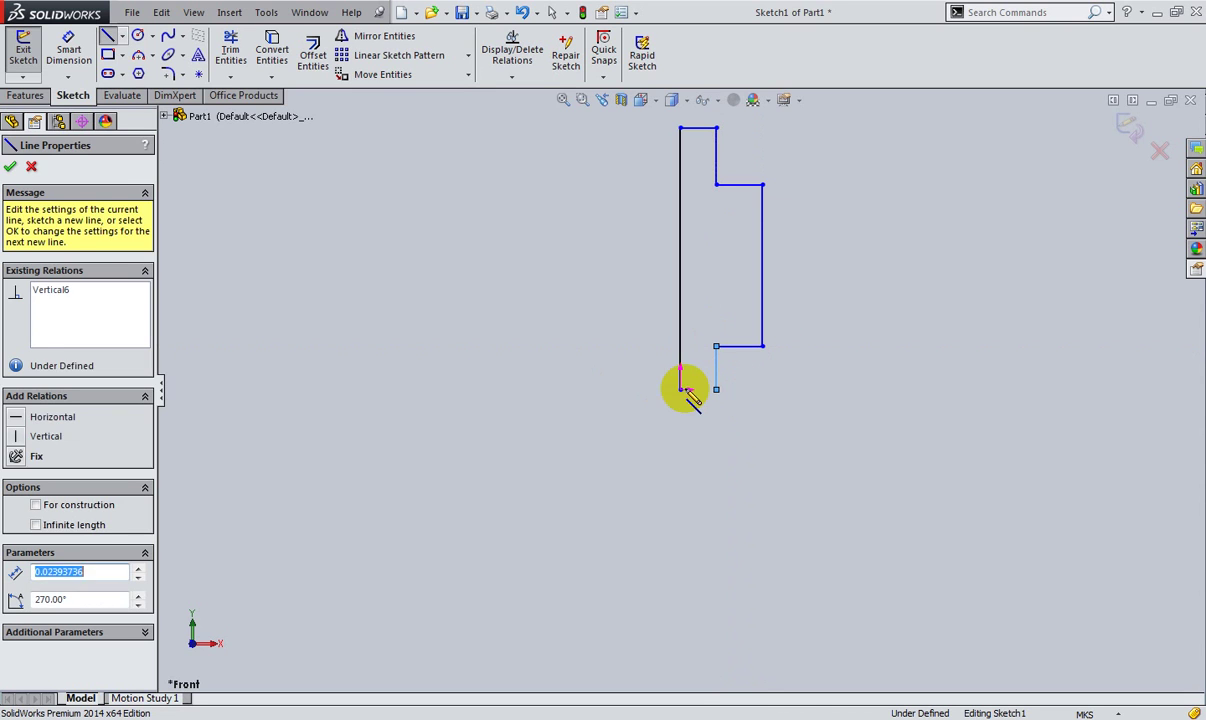
click(680, 389)
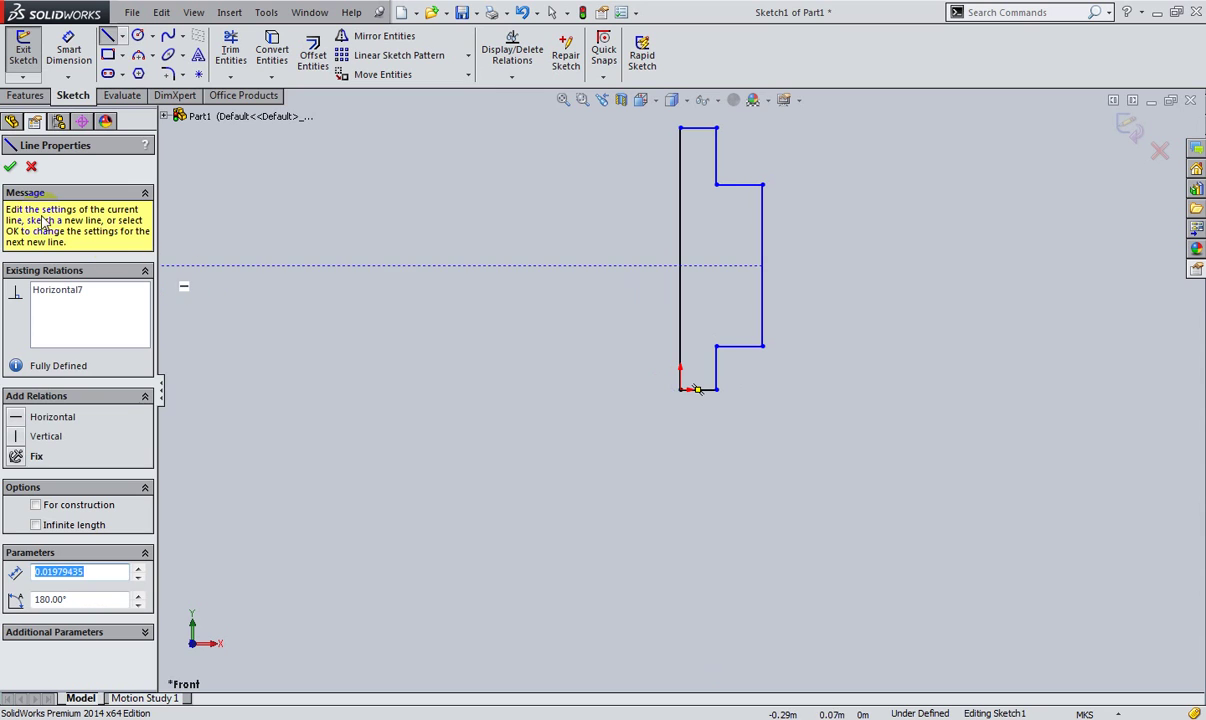
click(10, 166)
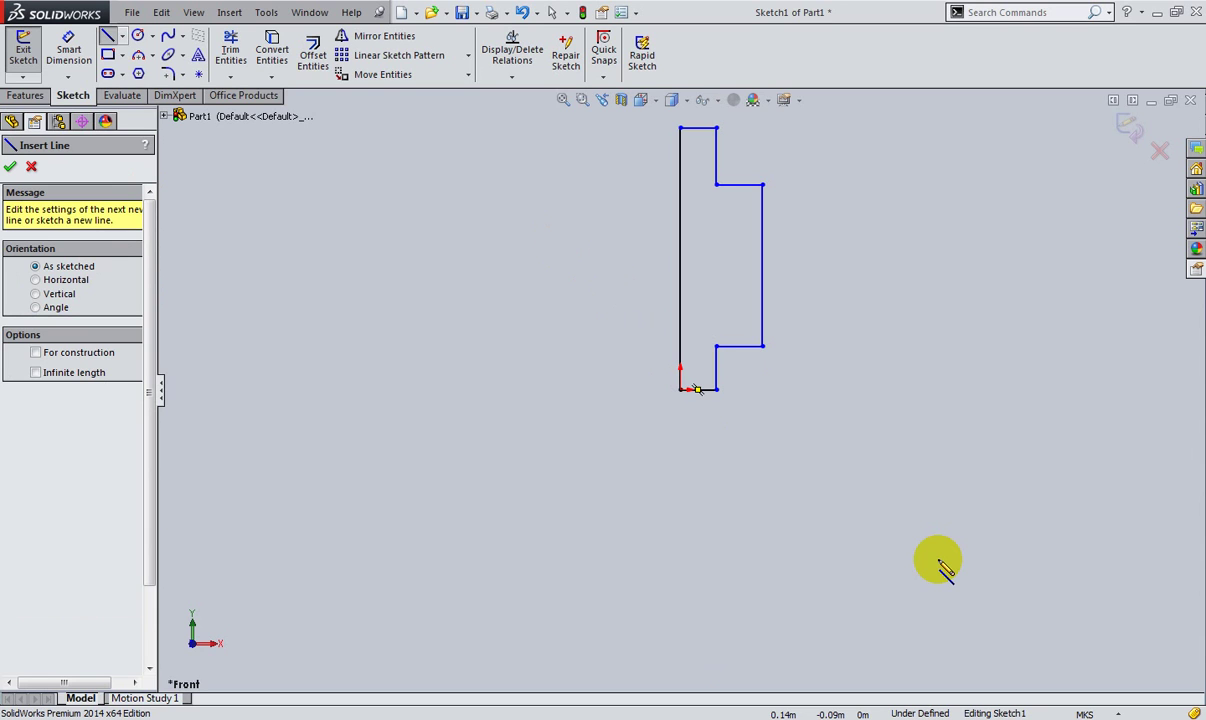
Step: Switch the document units to IPS (inch, pound, second) and reopen Sketch1 for editing
click(1118, 713)
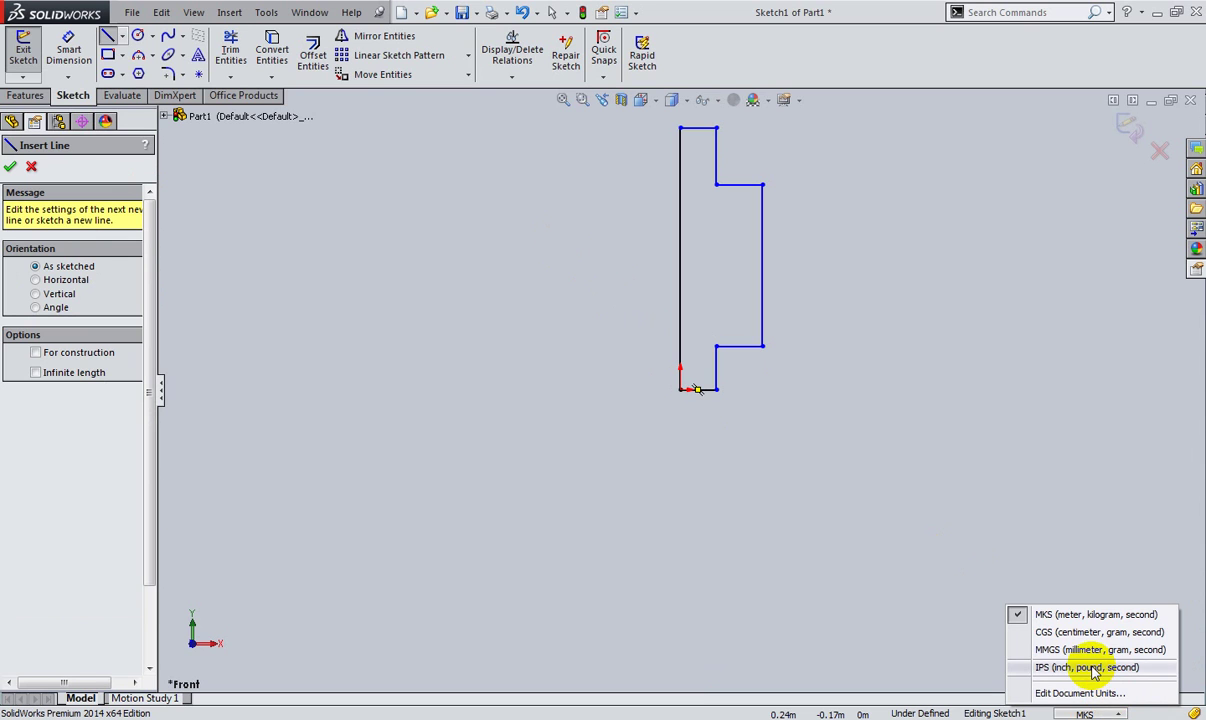
click(1093, 668)
click(48, 292)
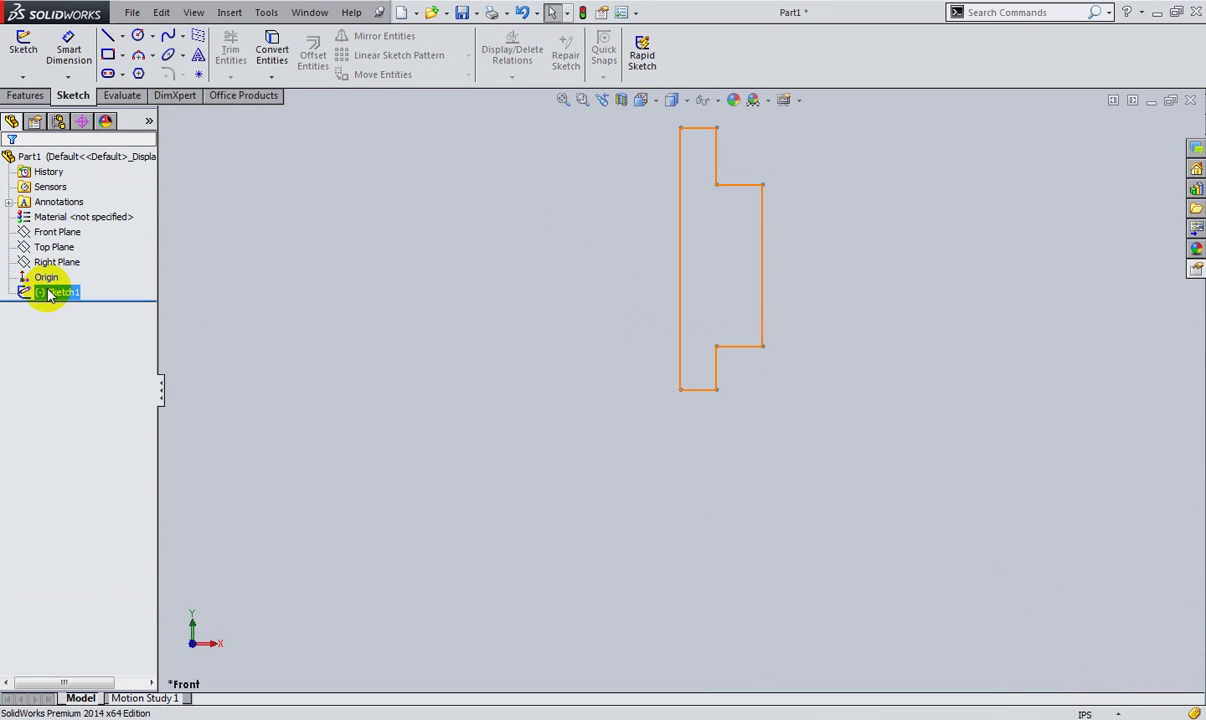
right_click(48, 292)
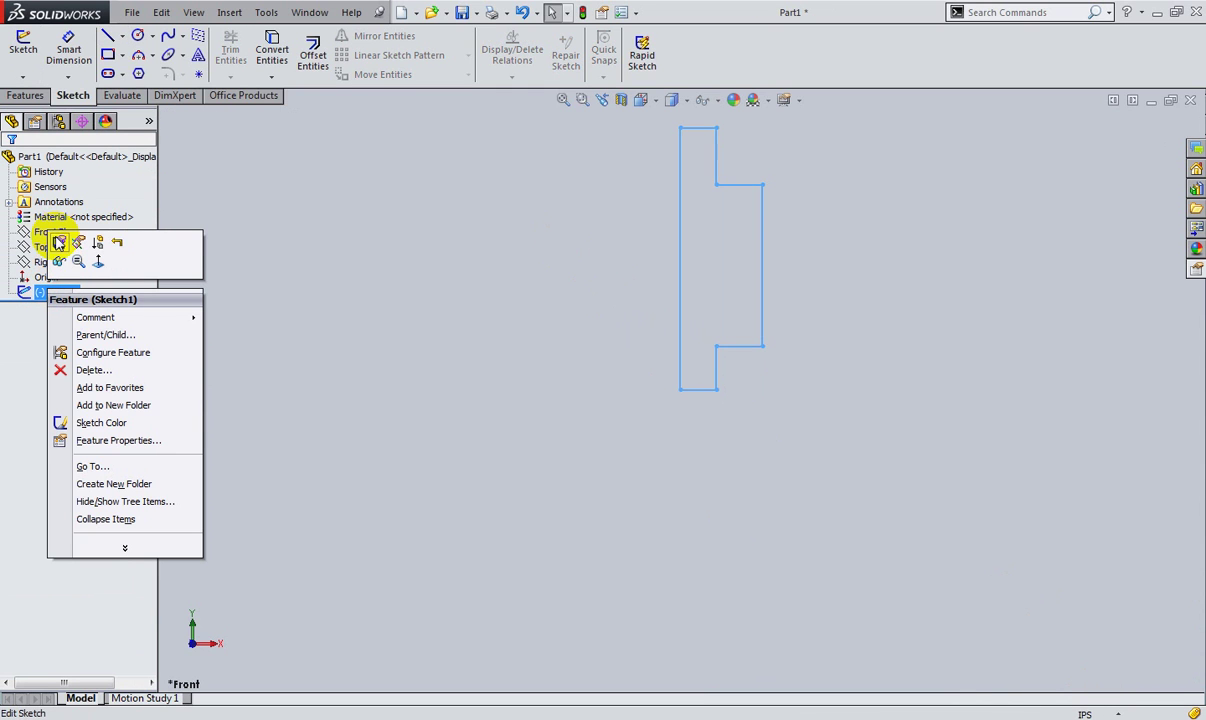
click(59, 242)
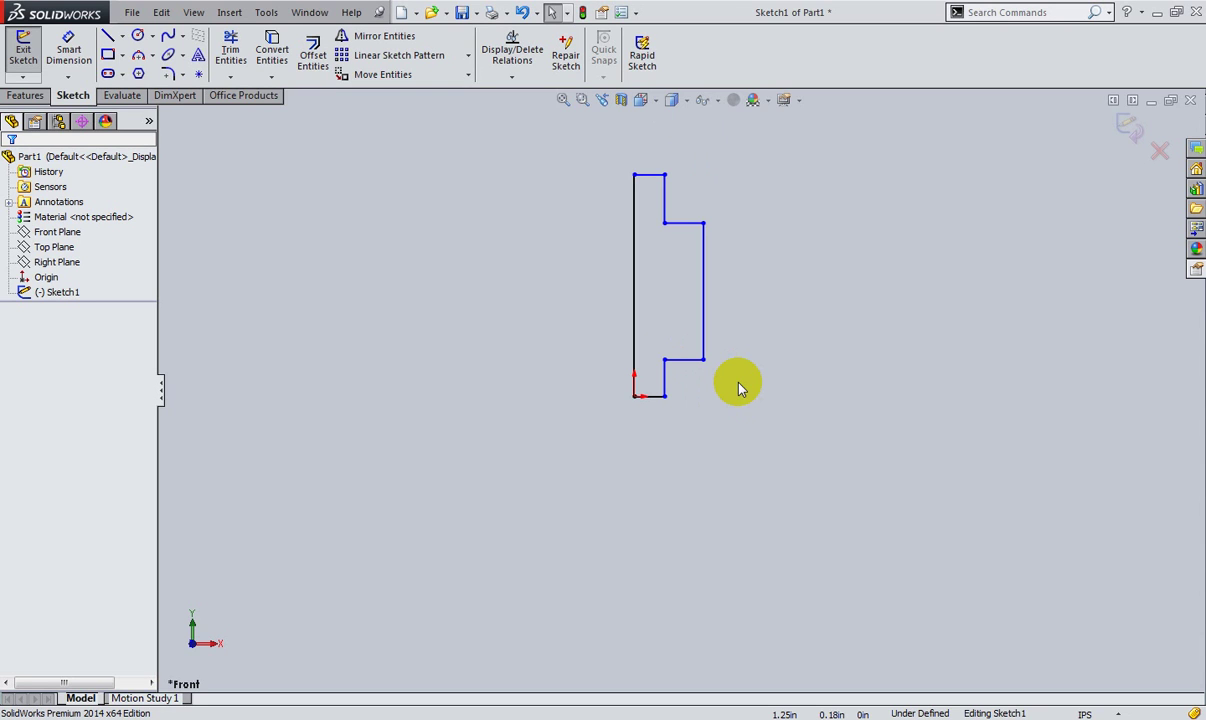
Step: Make the two short vertical lines collinear and equal in length
click(669, 207)
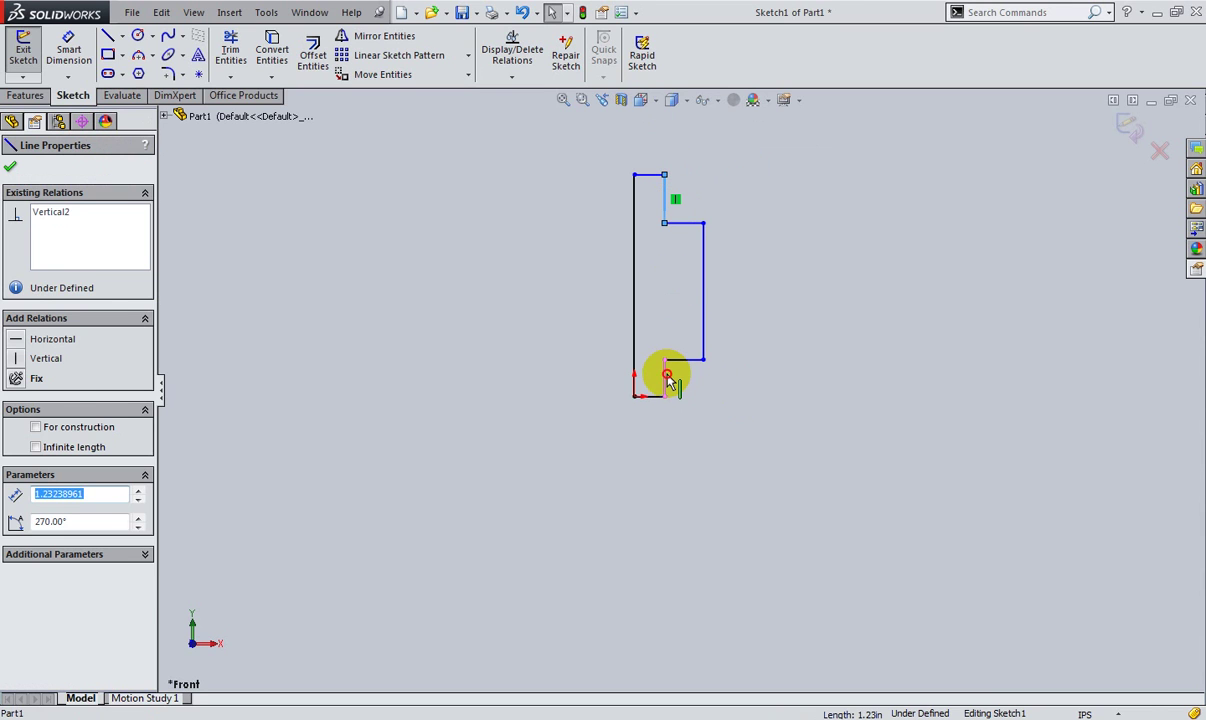
ctrl+click(667, 376)
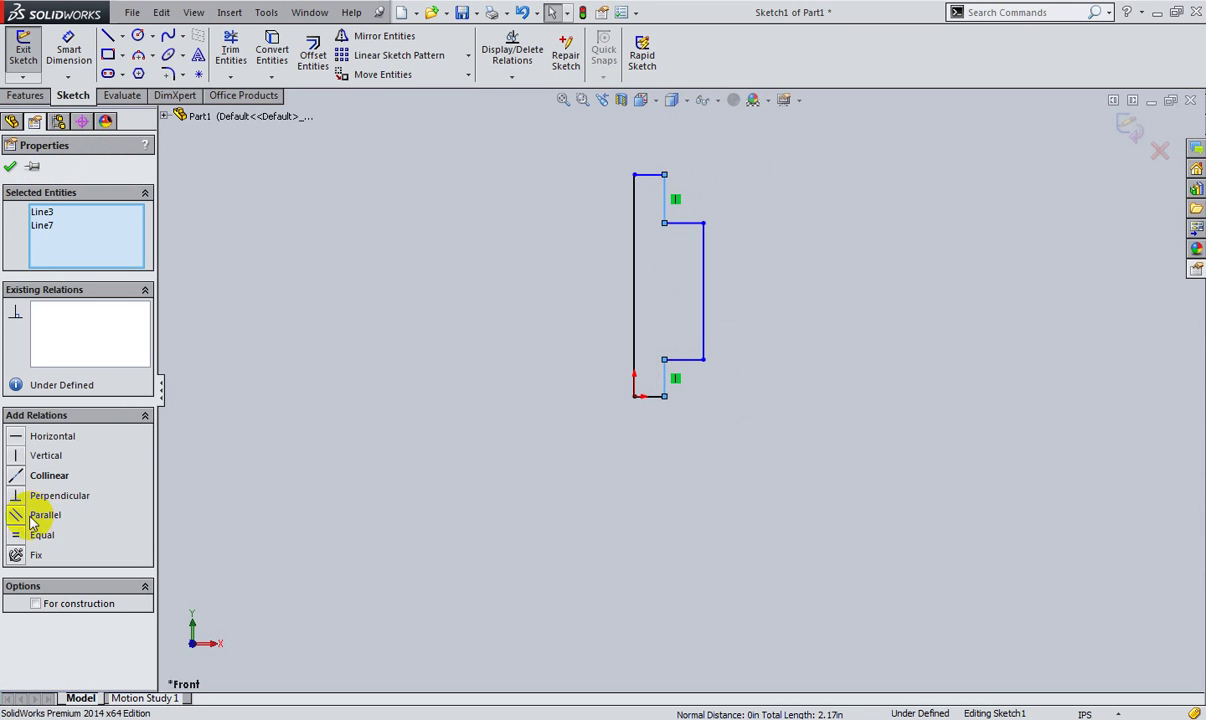
click(17, 479)
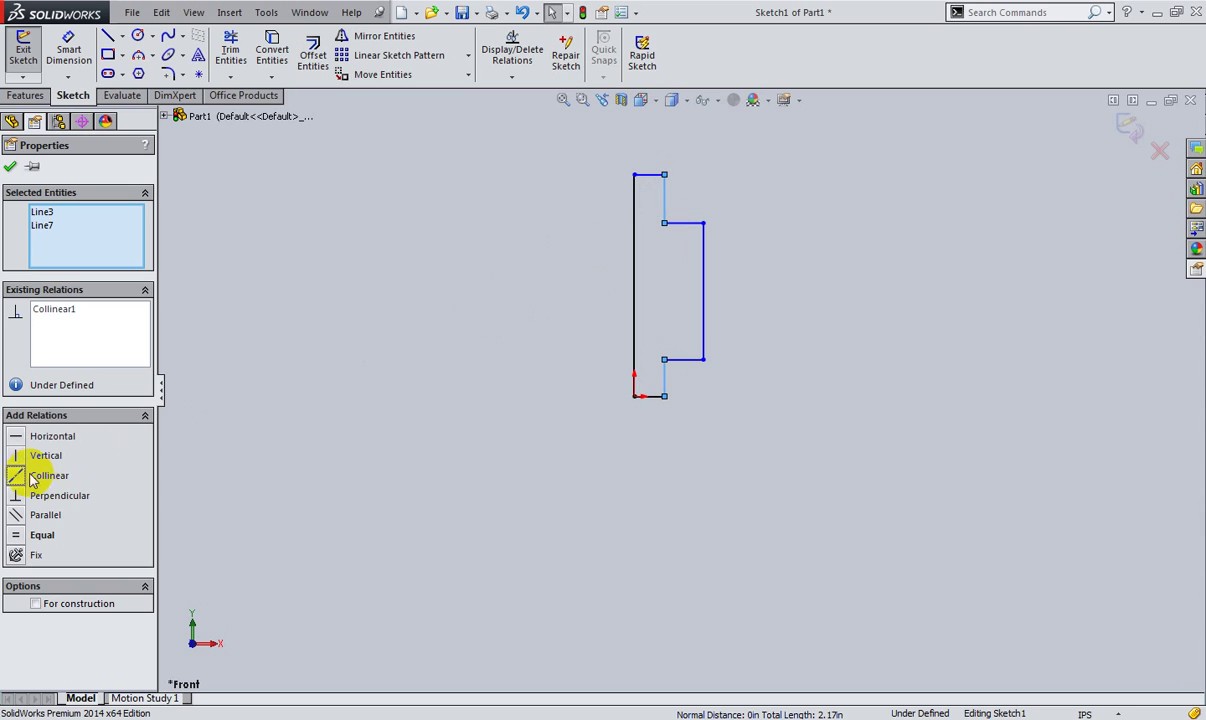
click(19, 535)
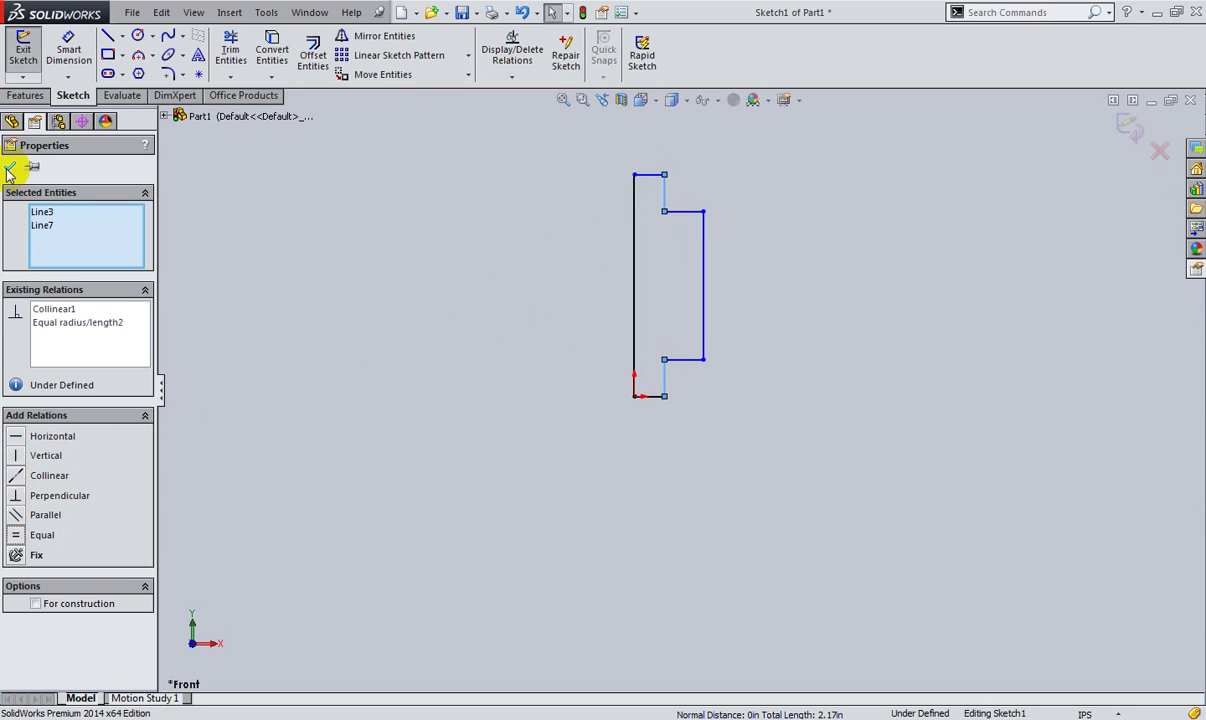
click(10, 166)
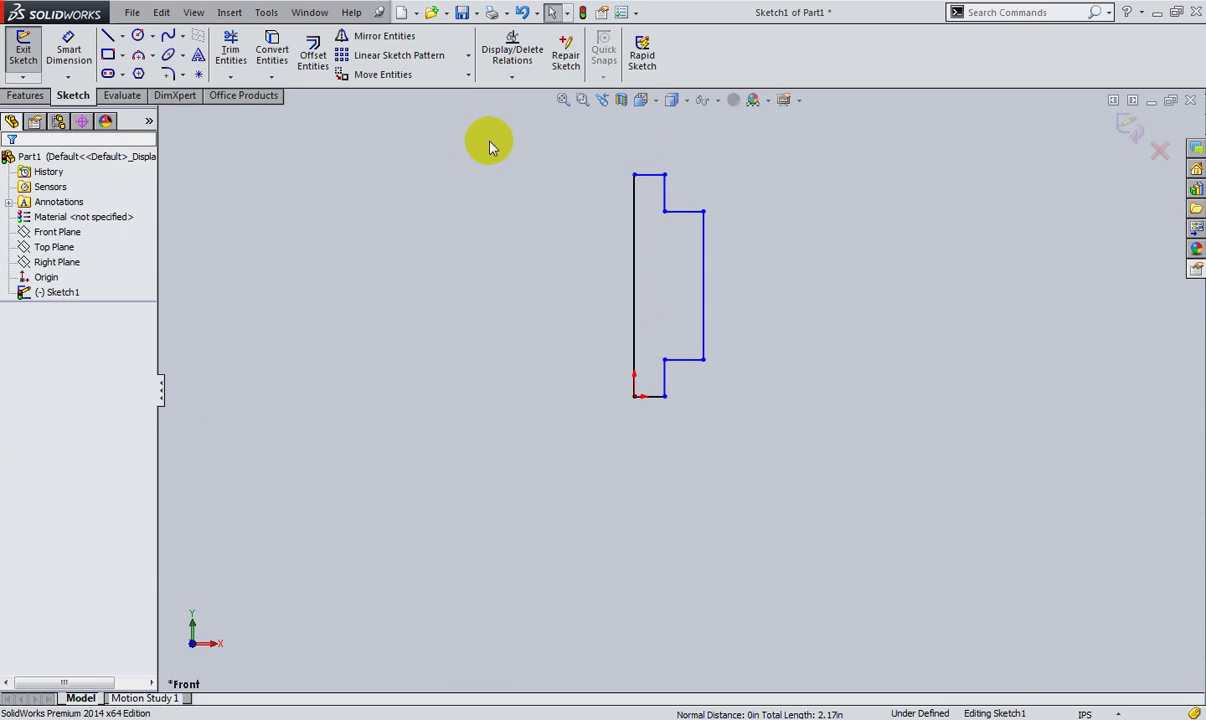
Step: Add an Equal relation between the two short horizontal step edges, Line4 and Line6
click(675, 211)
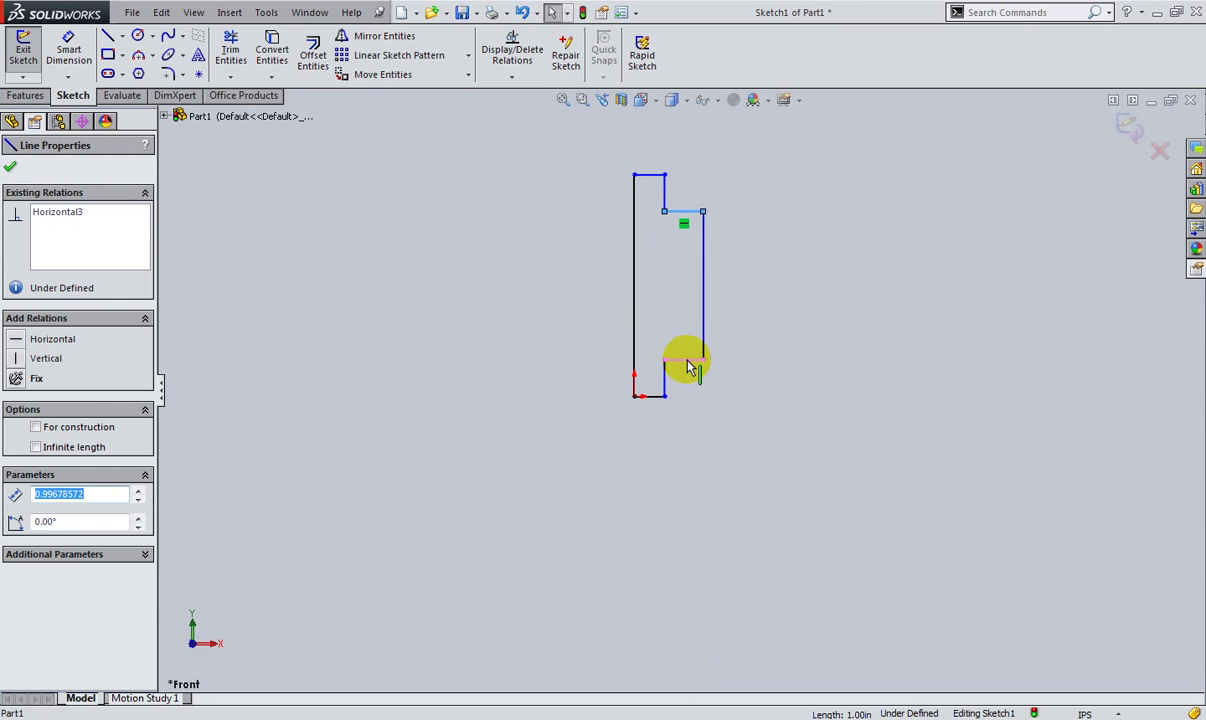
ctrl+click(686, 360)
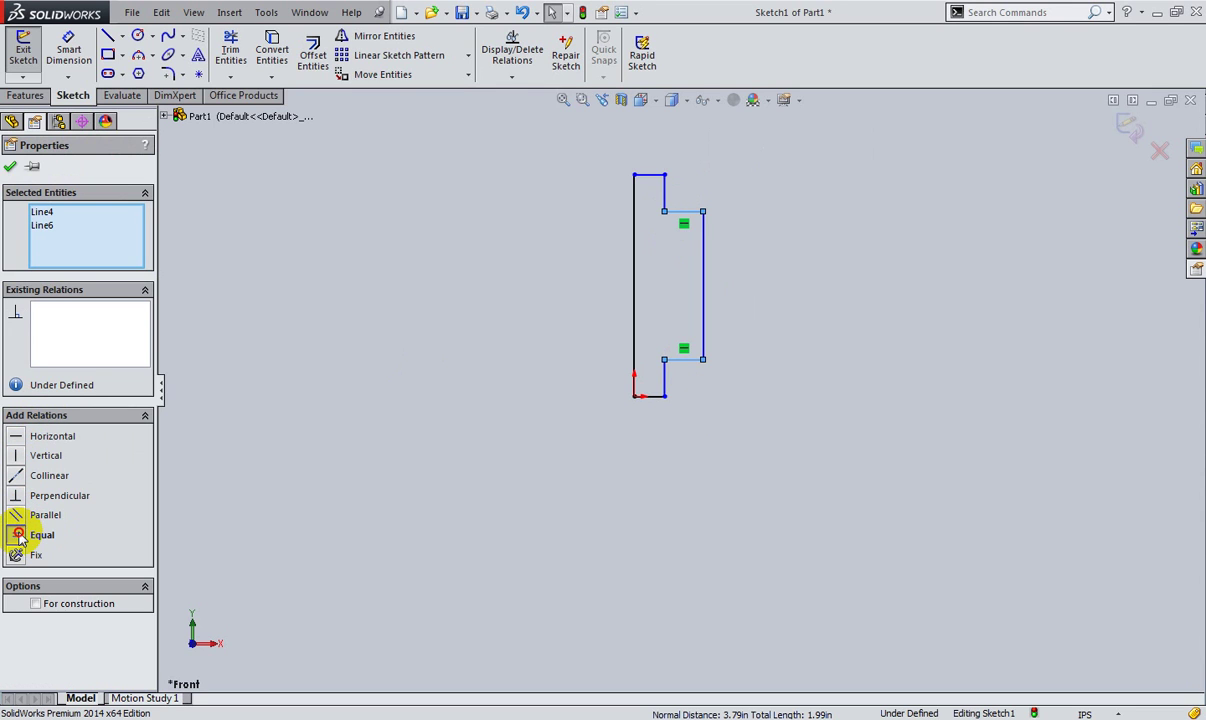
click(20, 536)
click(11, 169)
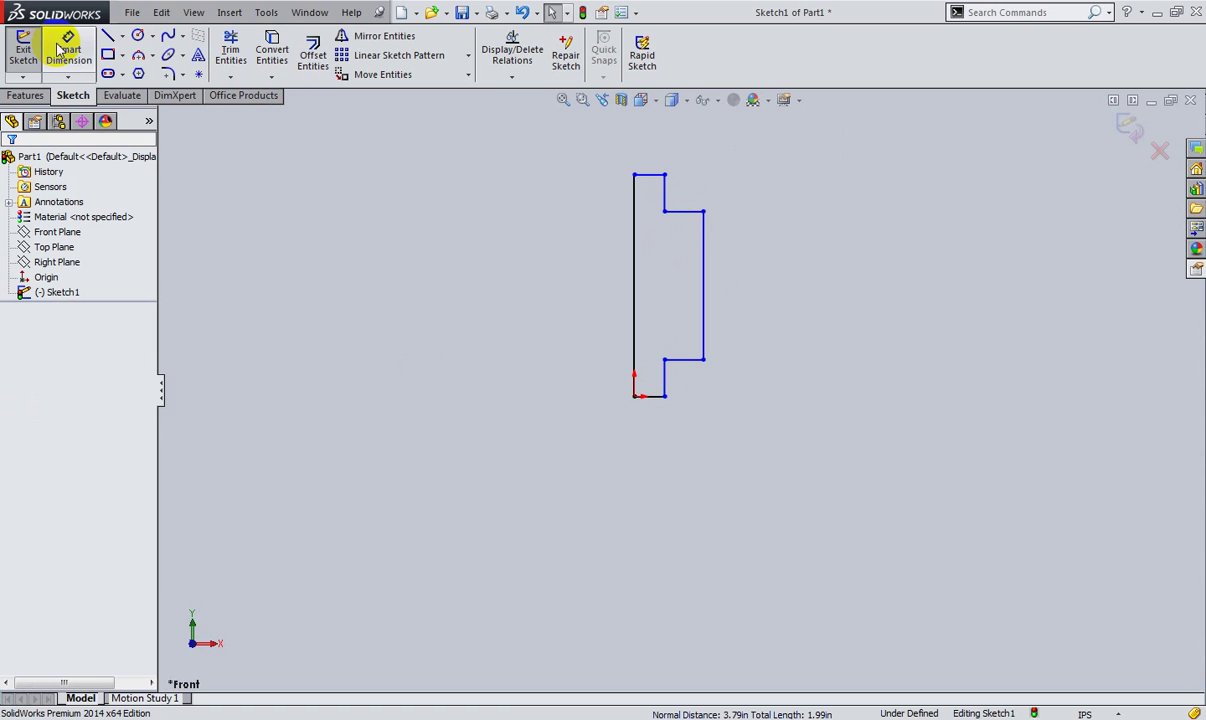
Step: Start Smart Dimension on the sketch and cancel a first unplaced height dimension
right_click(297, 160)
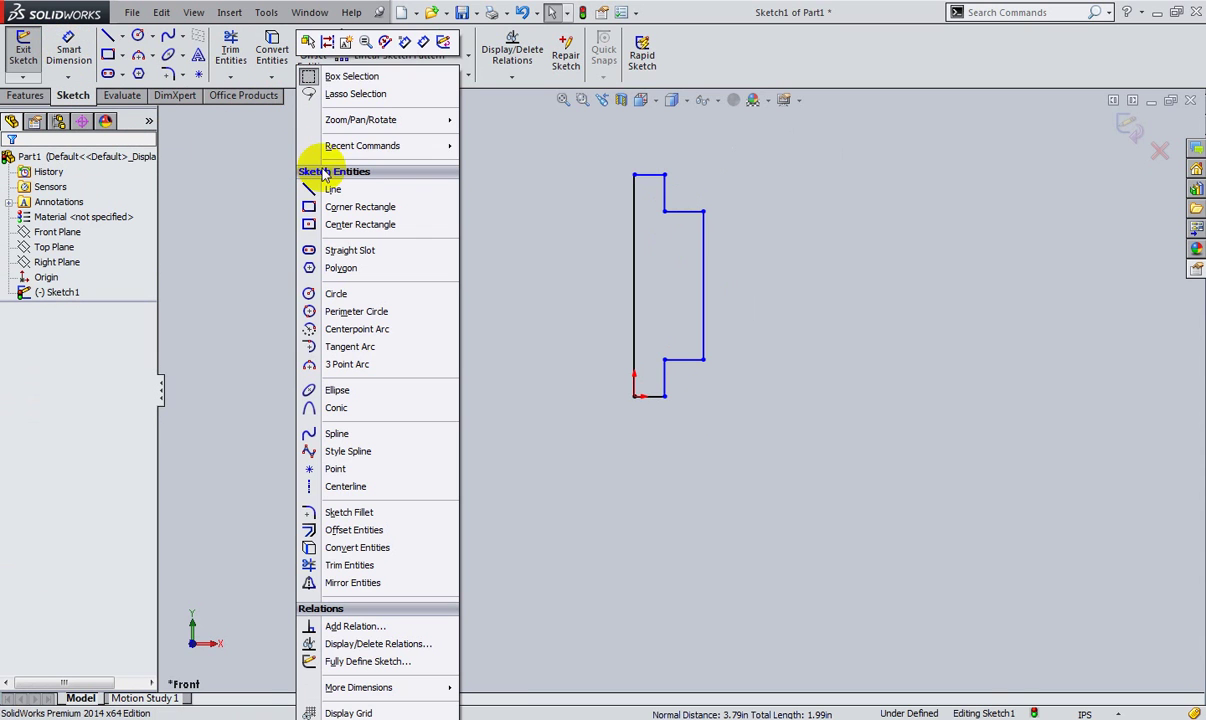
click(424, 46)
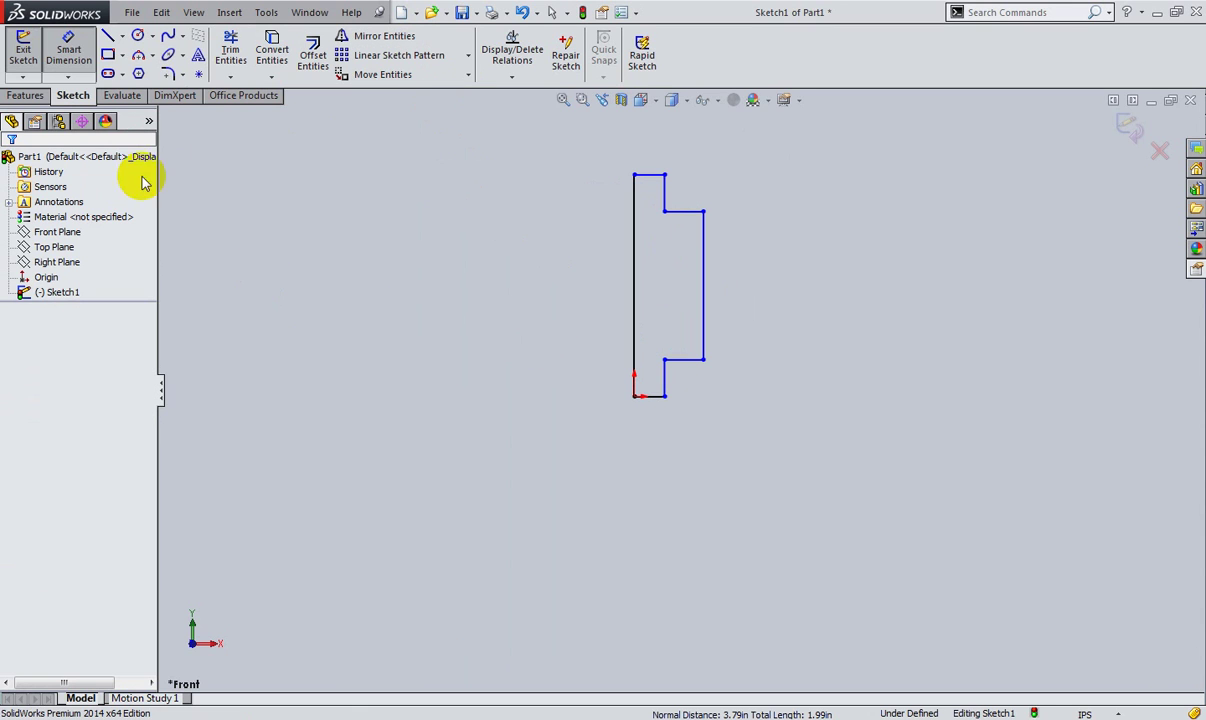
click(87, 59)
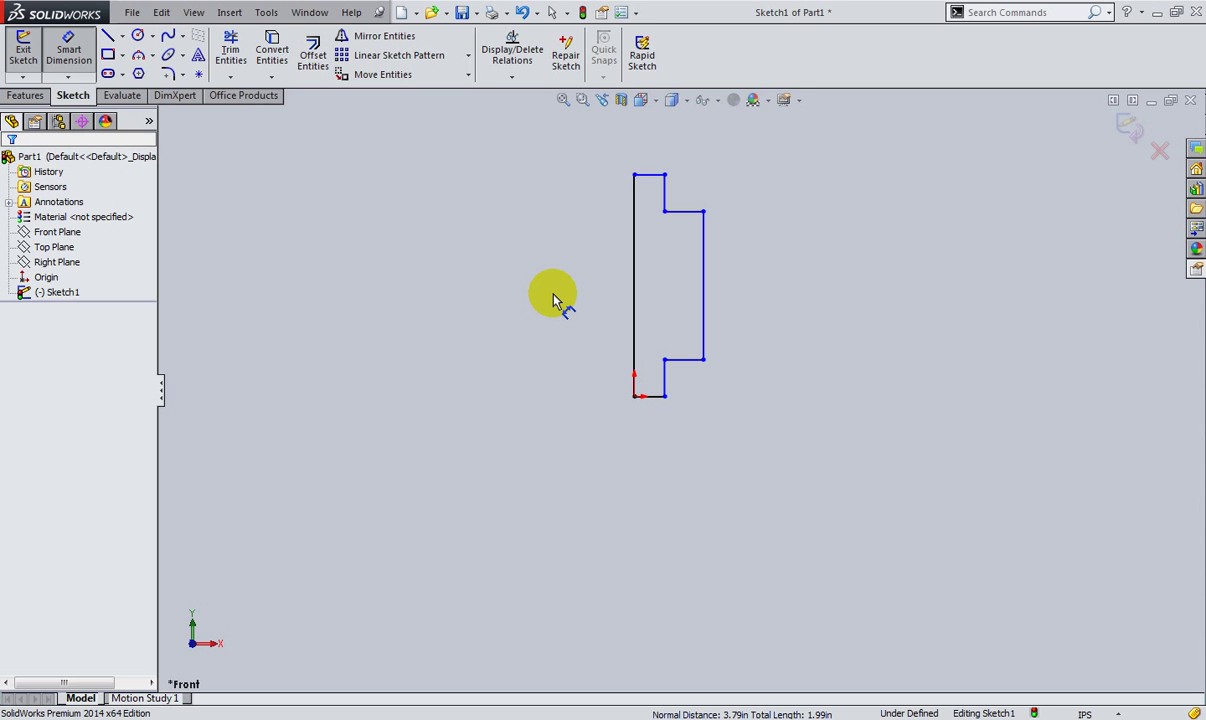
click(655, 178)
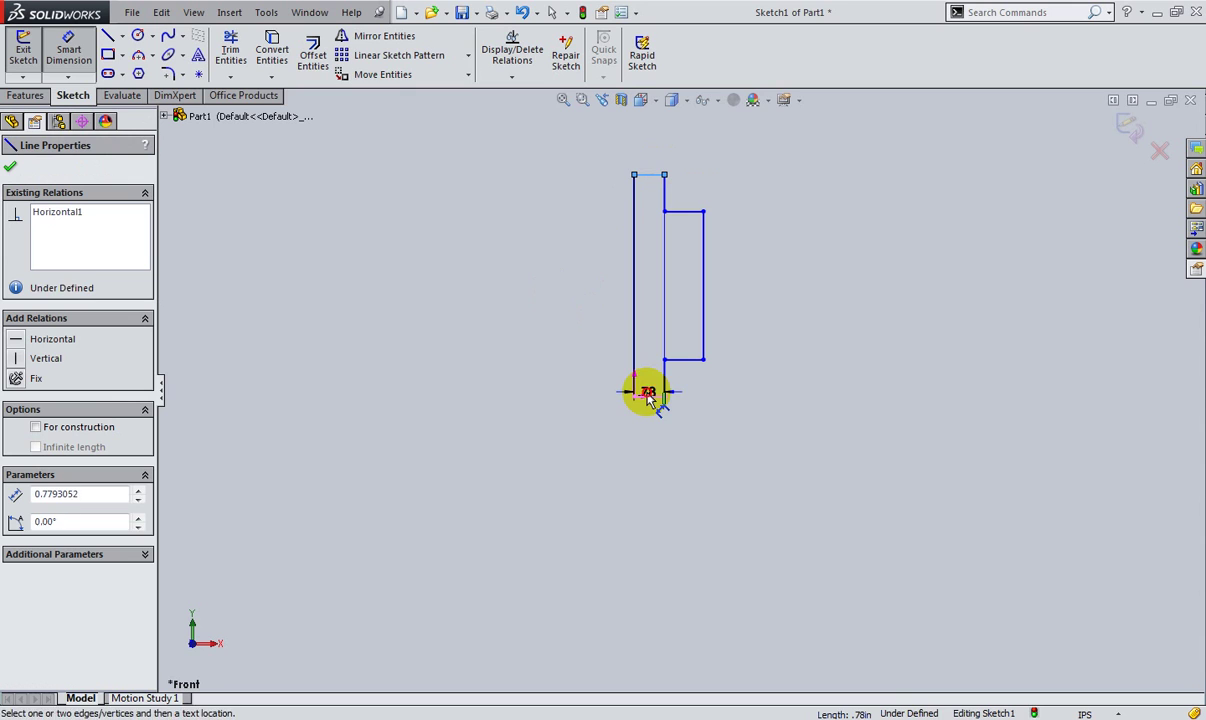
click(648, 395)
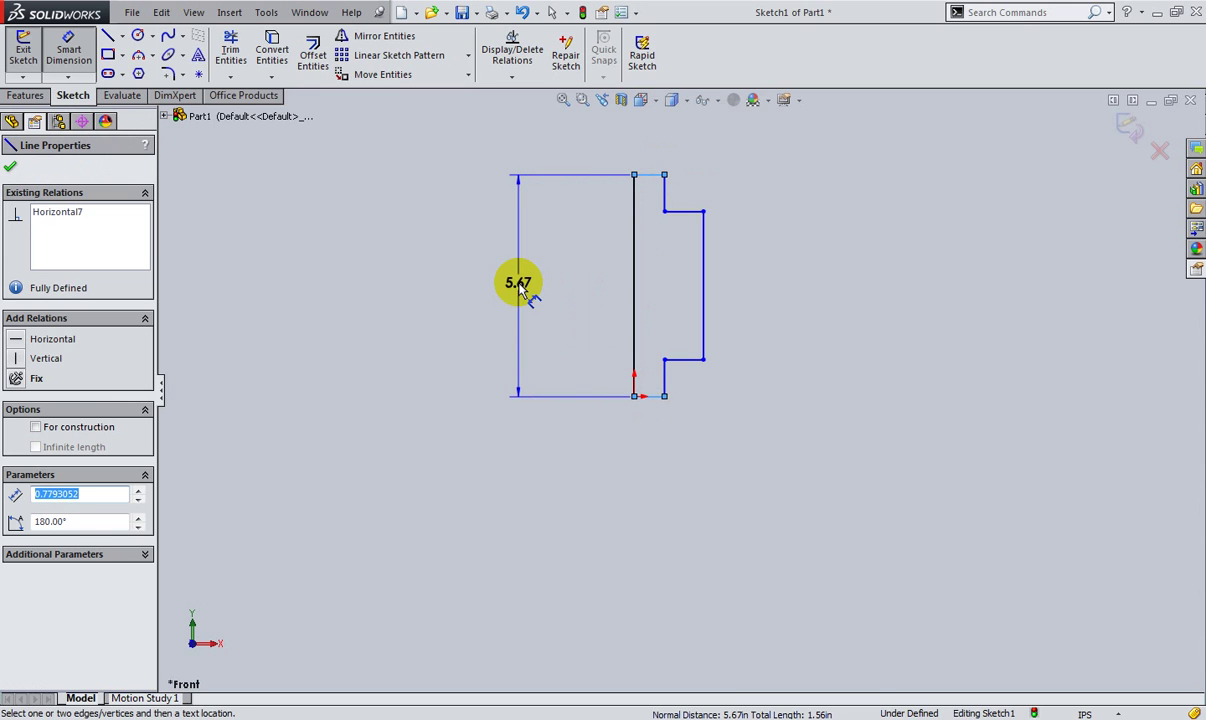
key(Escape)
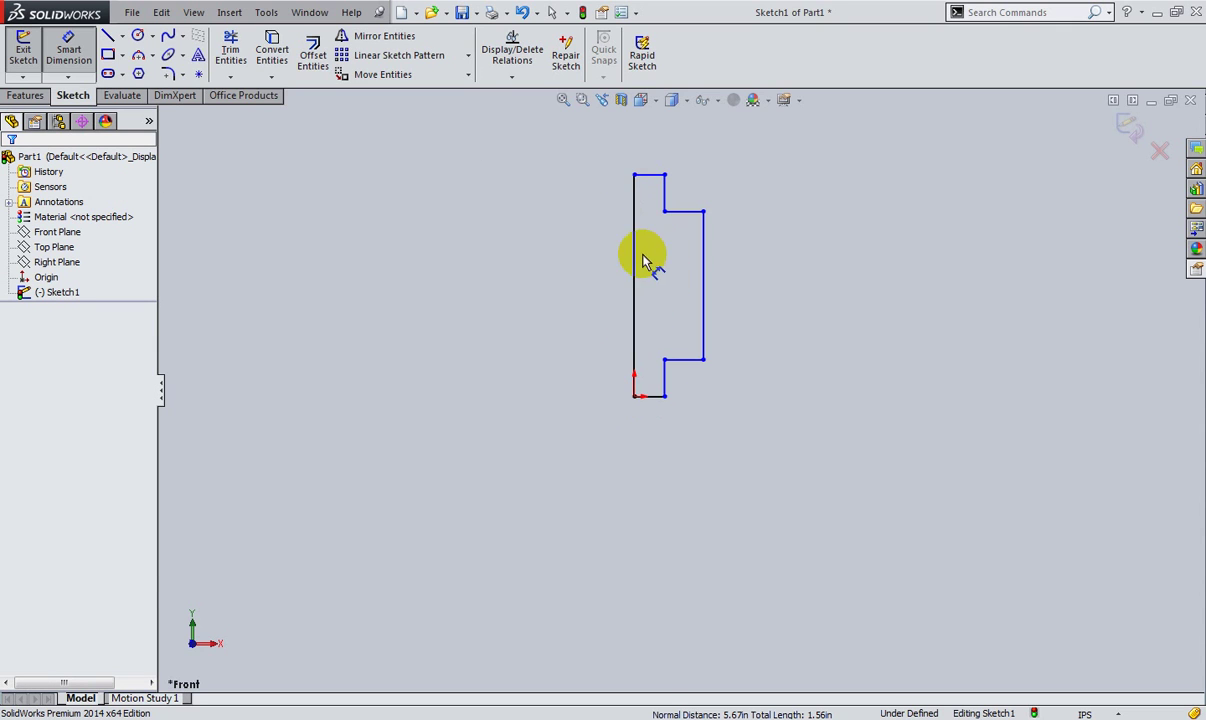
Step: Dimension the profile's overall height to 4 in, then pick both outer vertical edges
scroll(666, 300, down, 2)
scroll(684, 322, down, 3)
scroll(684, 322, down, 3)
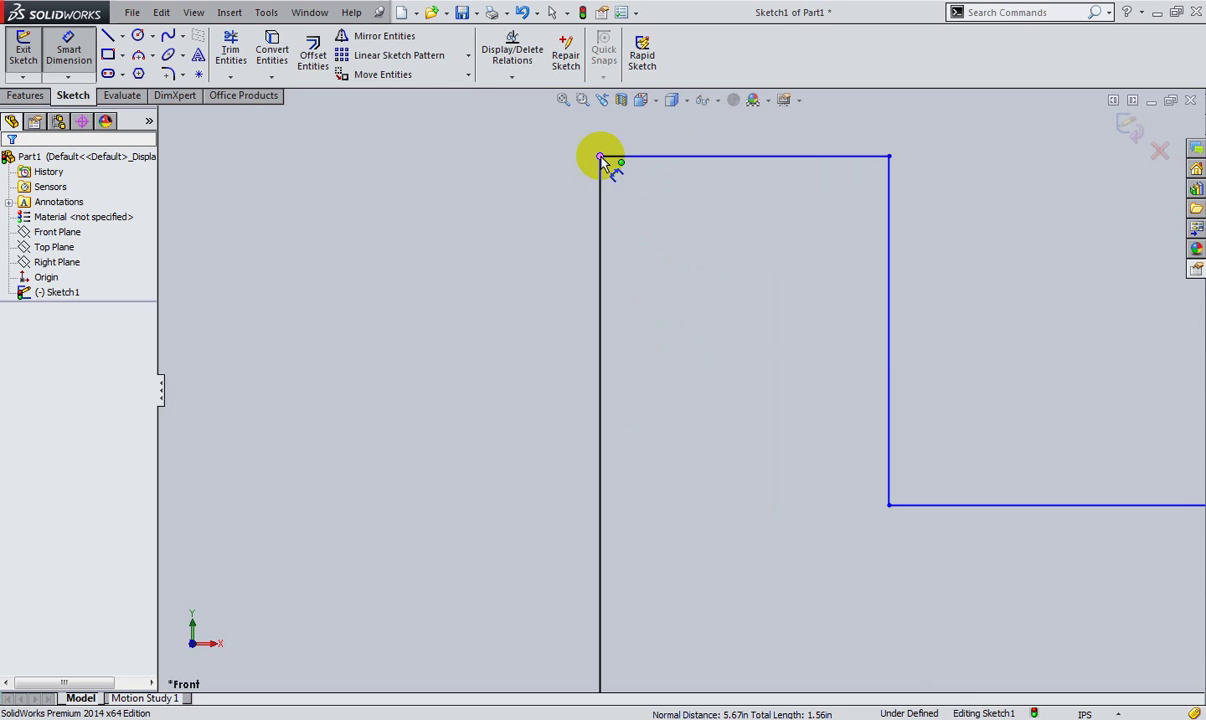
scroll(603, 163, up, 5)
scroll(740, 371, up, 3)
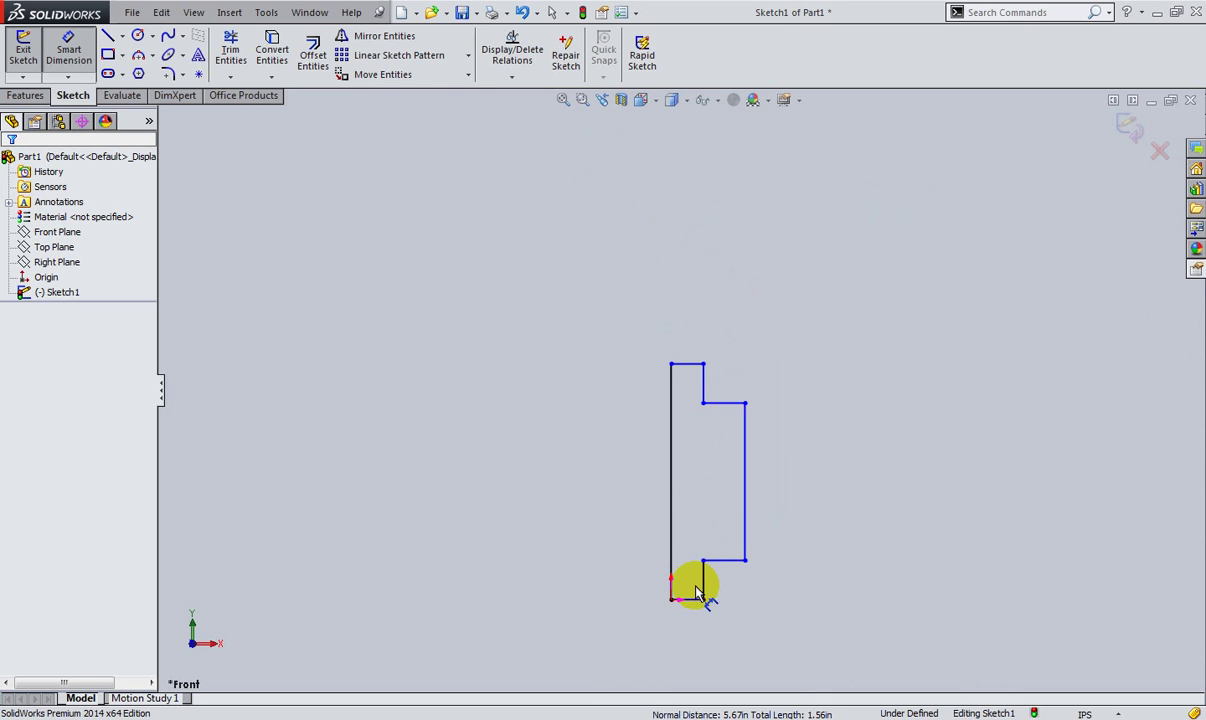
click(686, 364)
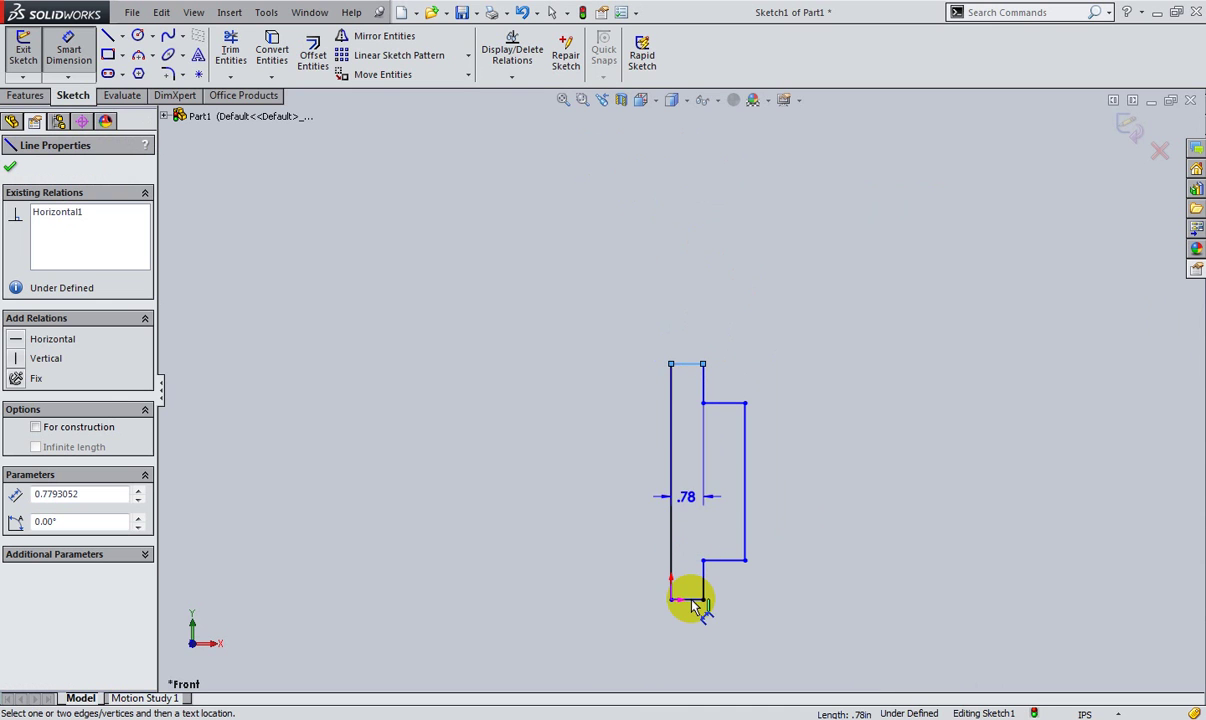
click(686, 598)
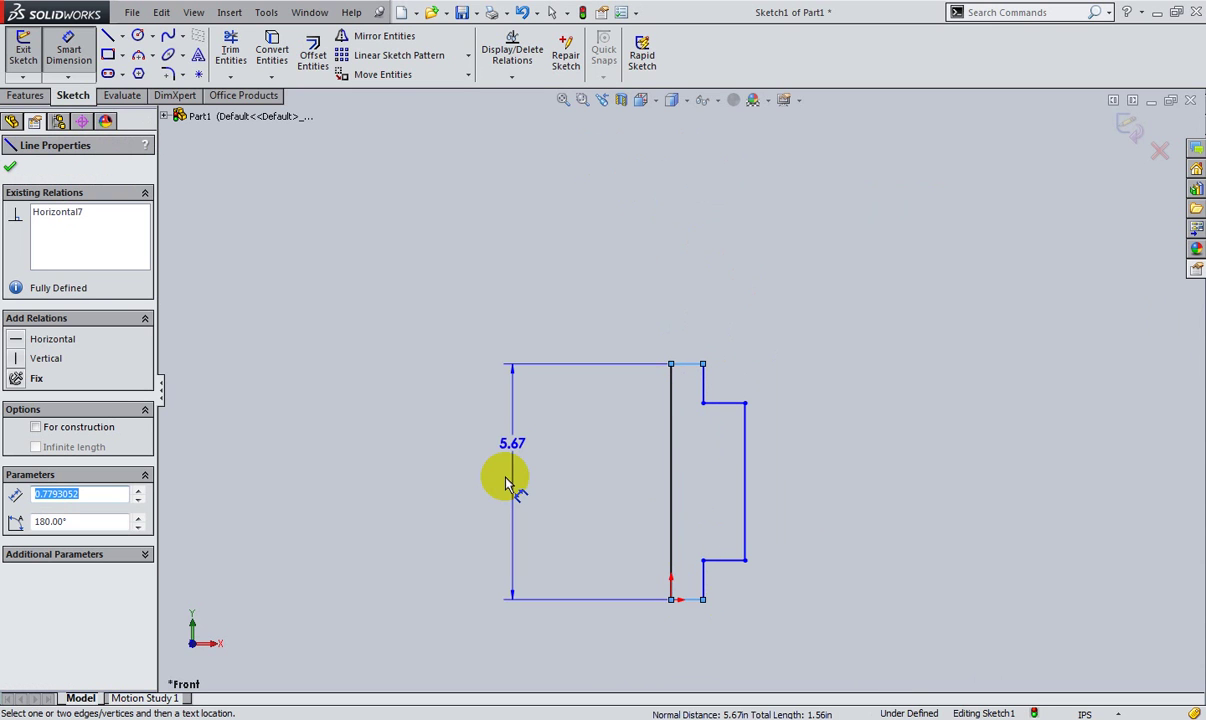
click(507, 493)
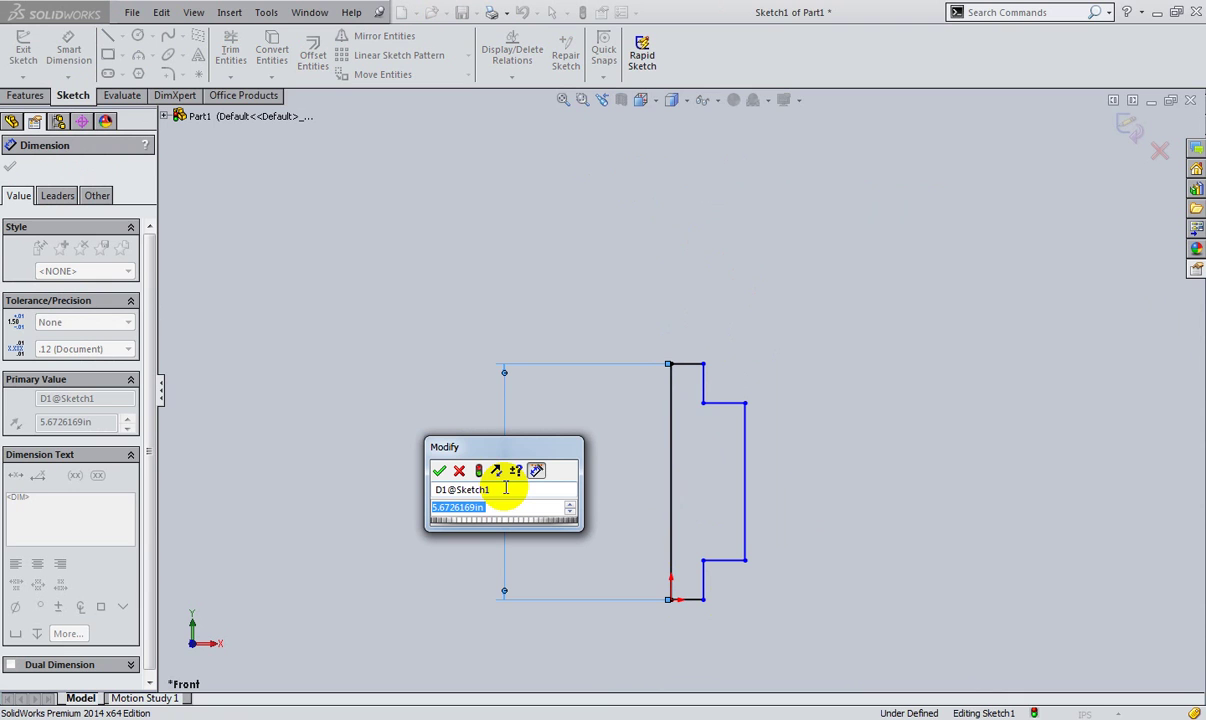
text(4)
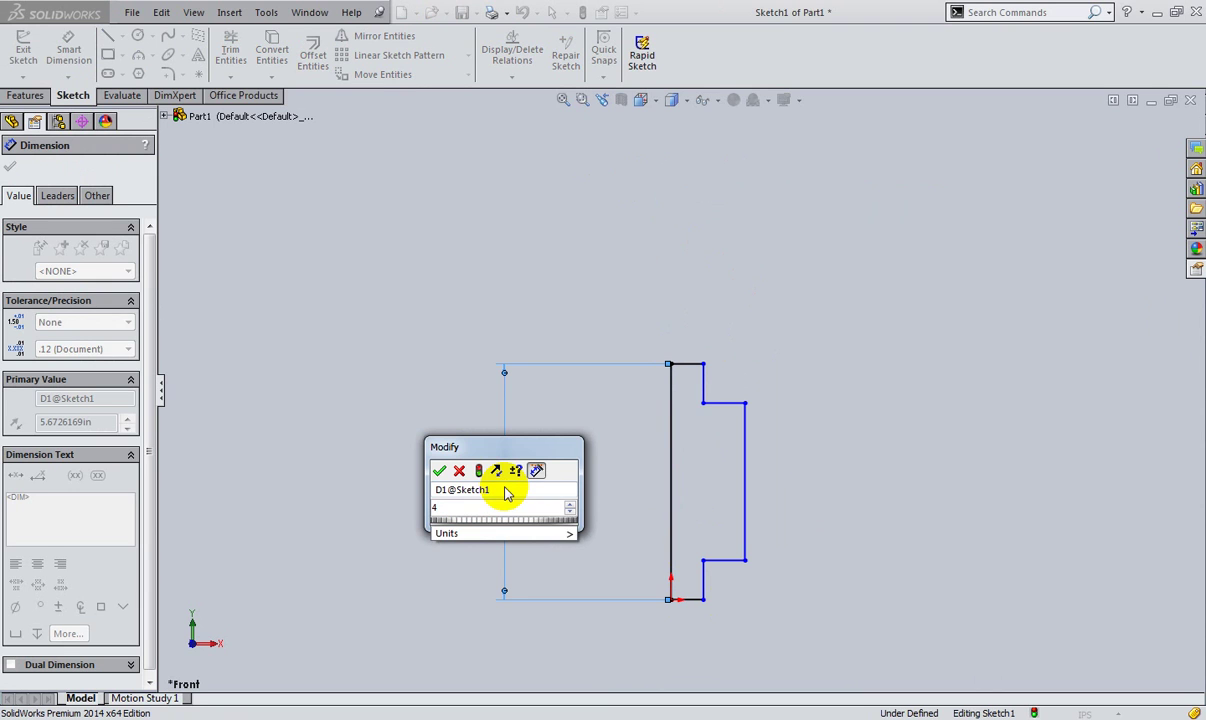
key(Return)
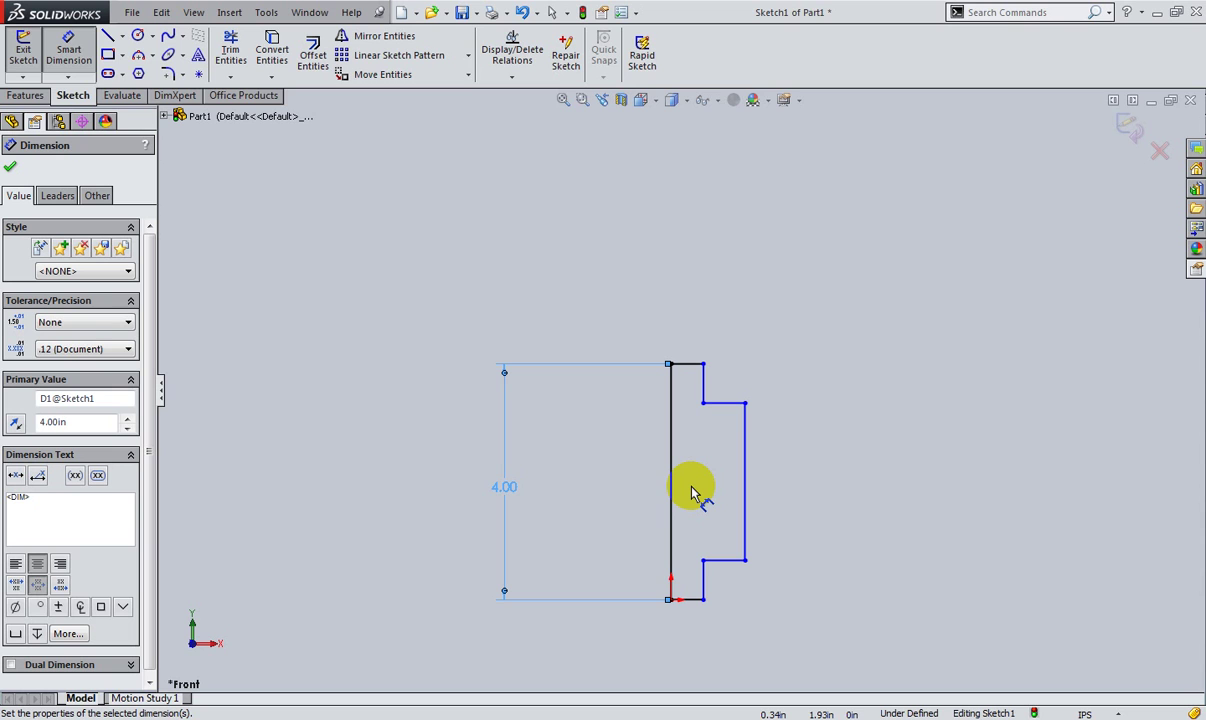
click(671, 555)
click(743, 540)
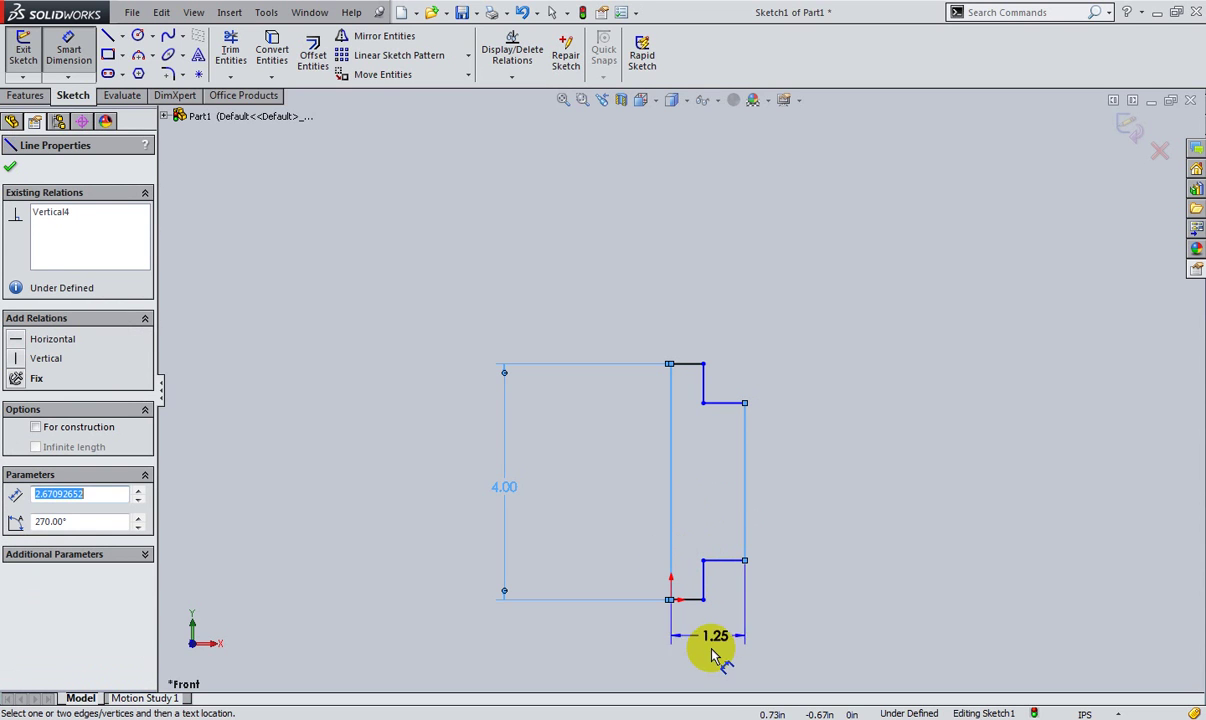
Step: Set the overall width dimension to 1 1/4 in below the profile
click(716, 652)
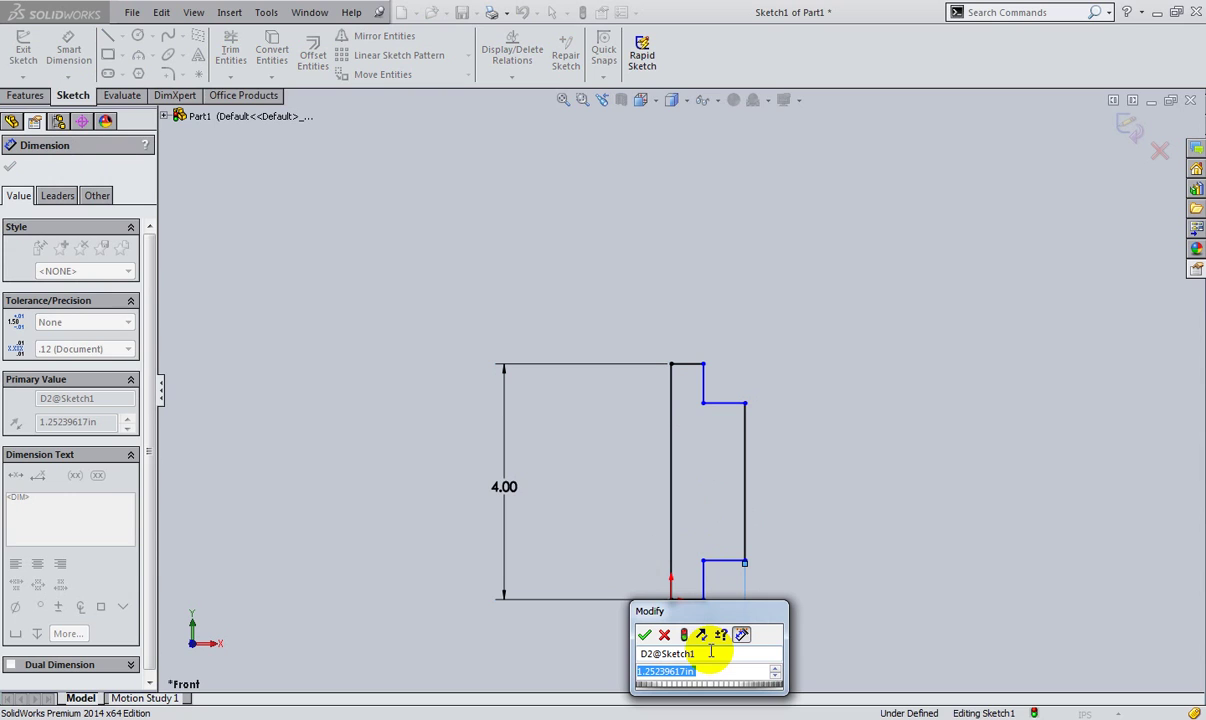
text(1)
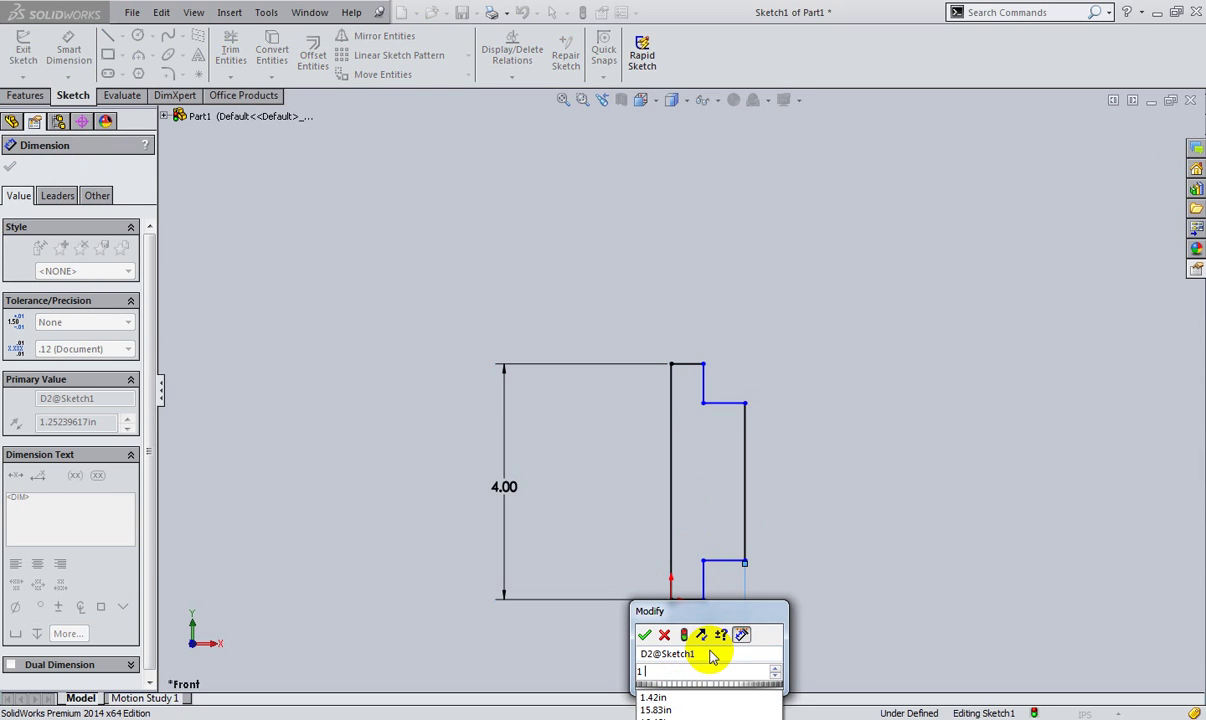
text( 1)
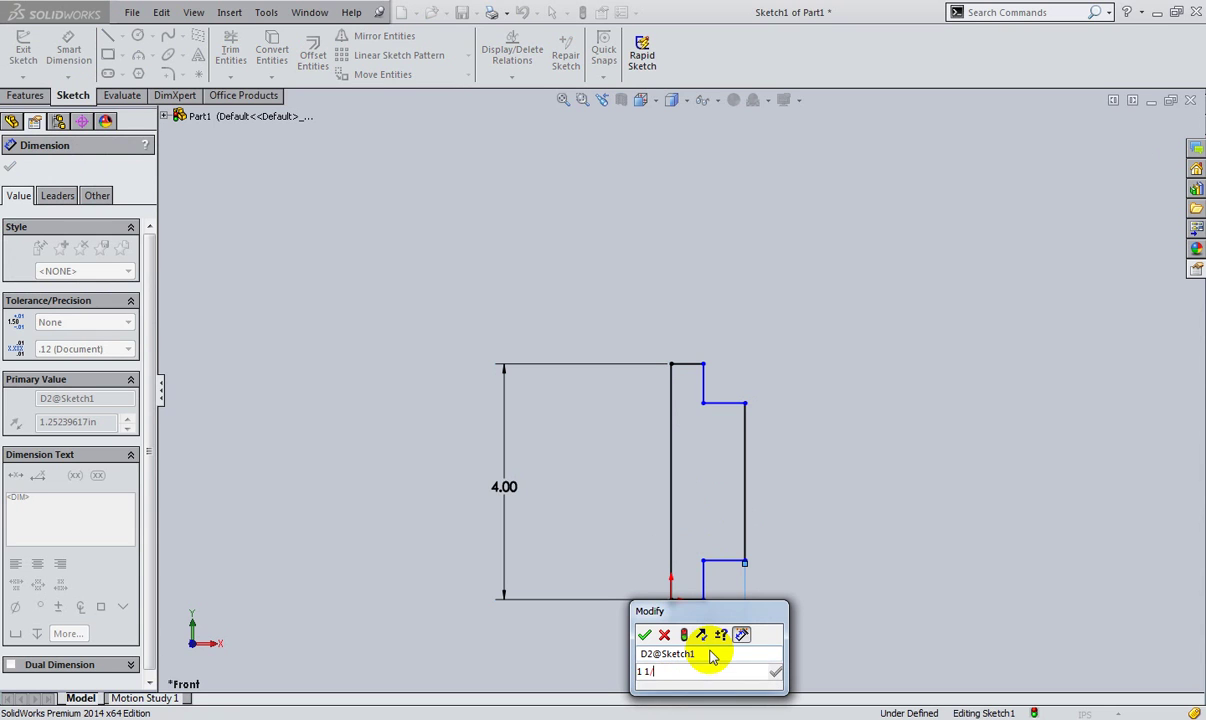
text(/4)
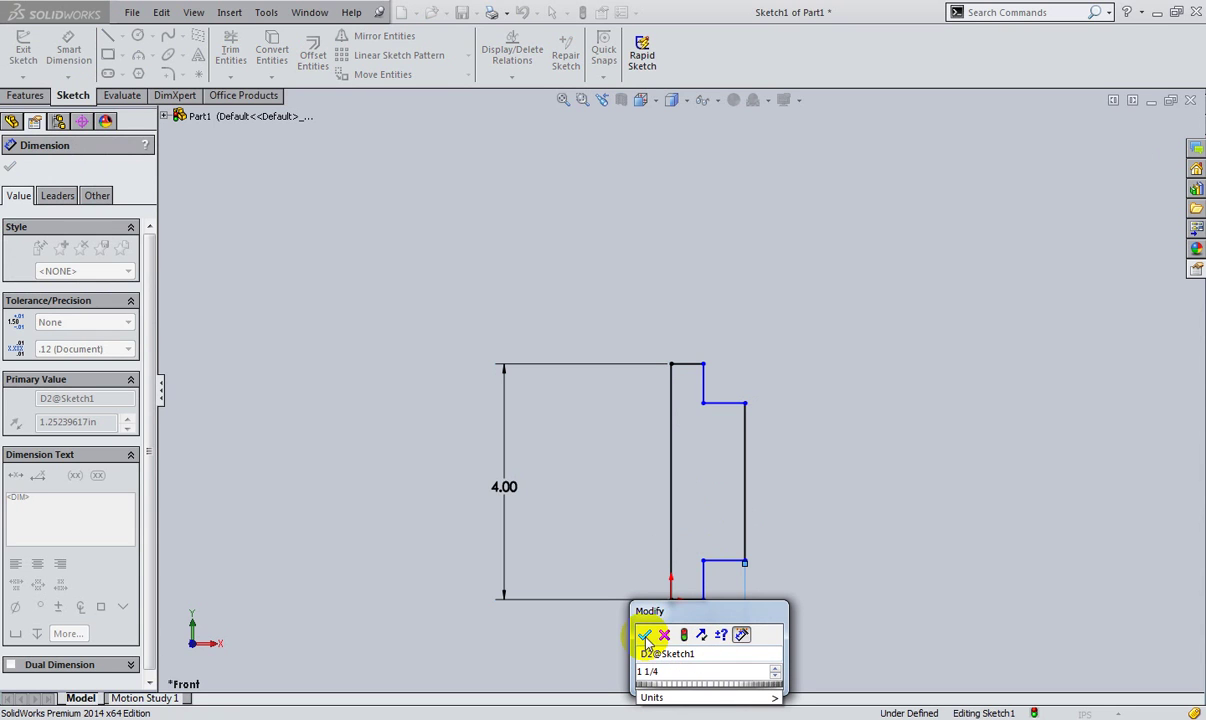
click(645, 635)
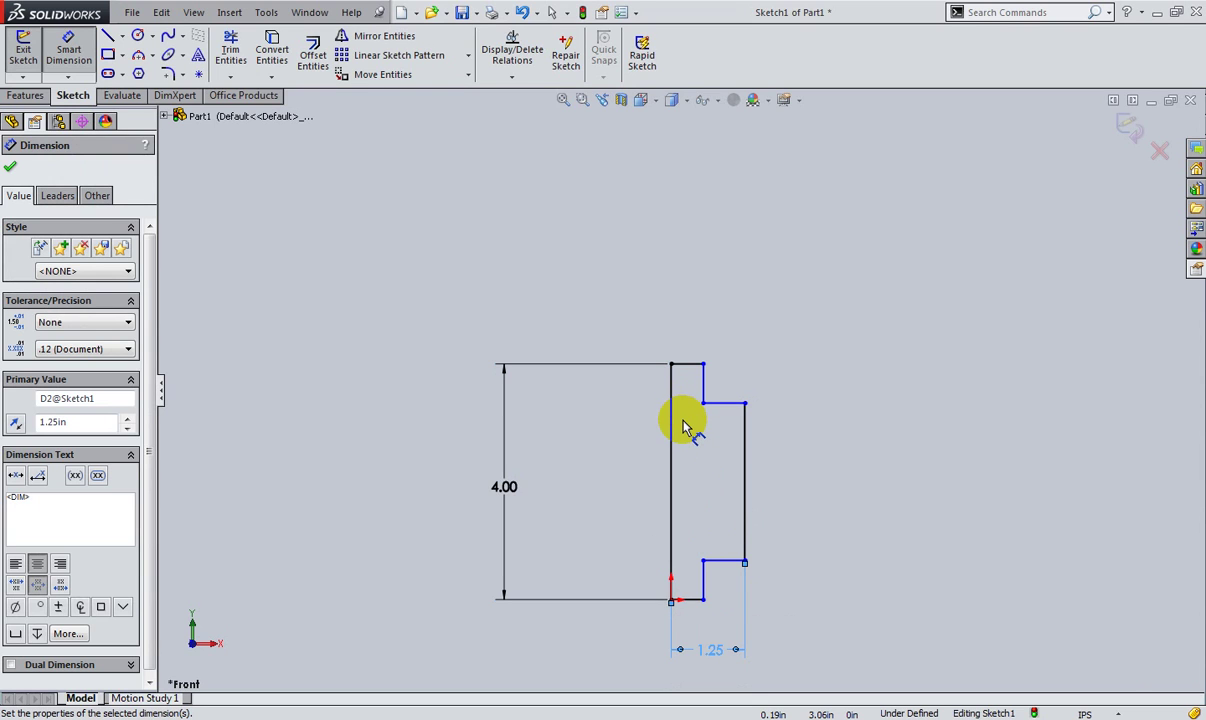
Step: Dimension the lower step's width to 5/8 in
click(727, 566)
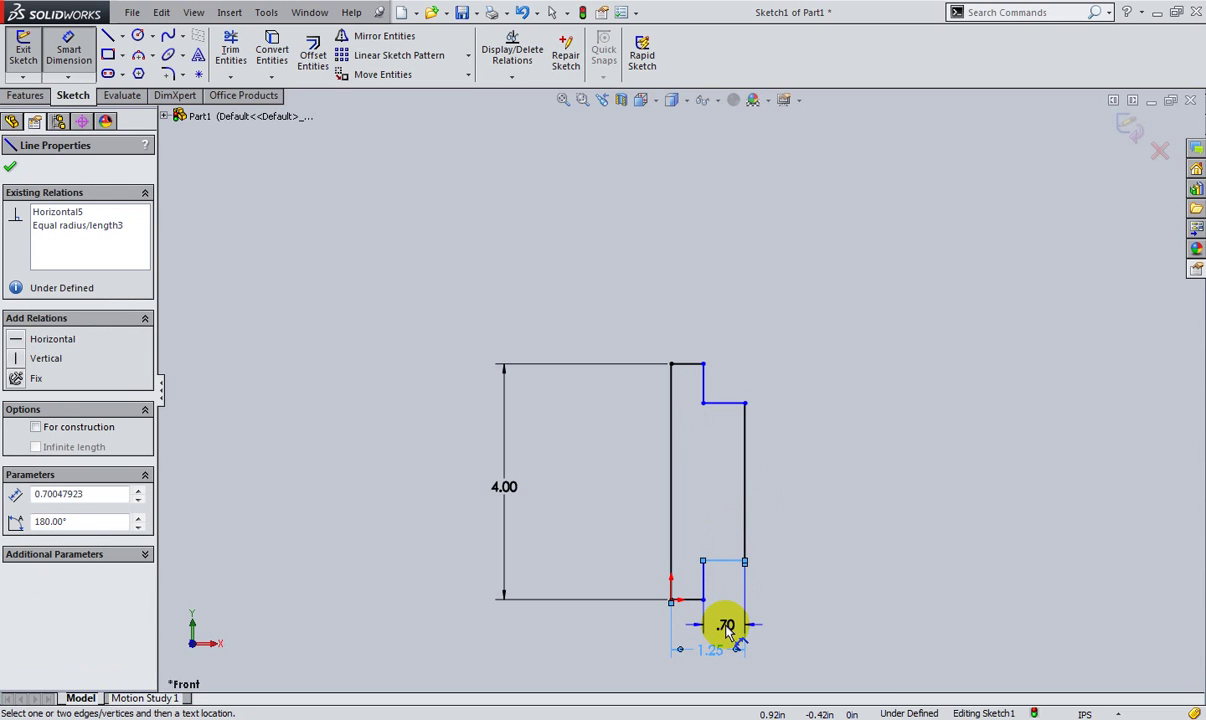
click(727, 624)
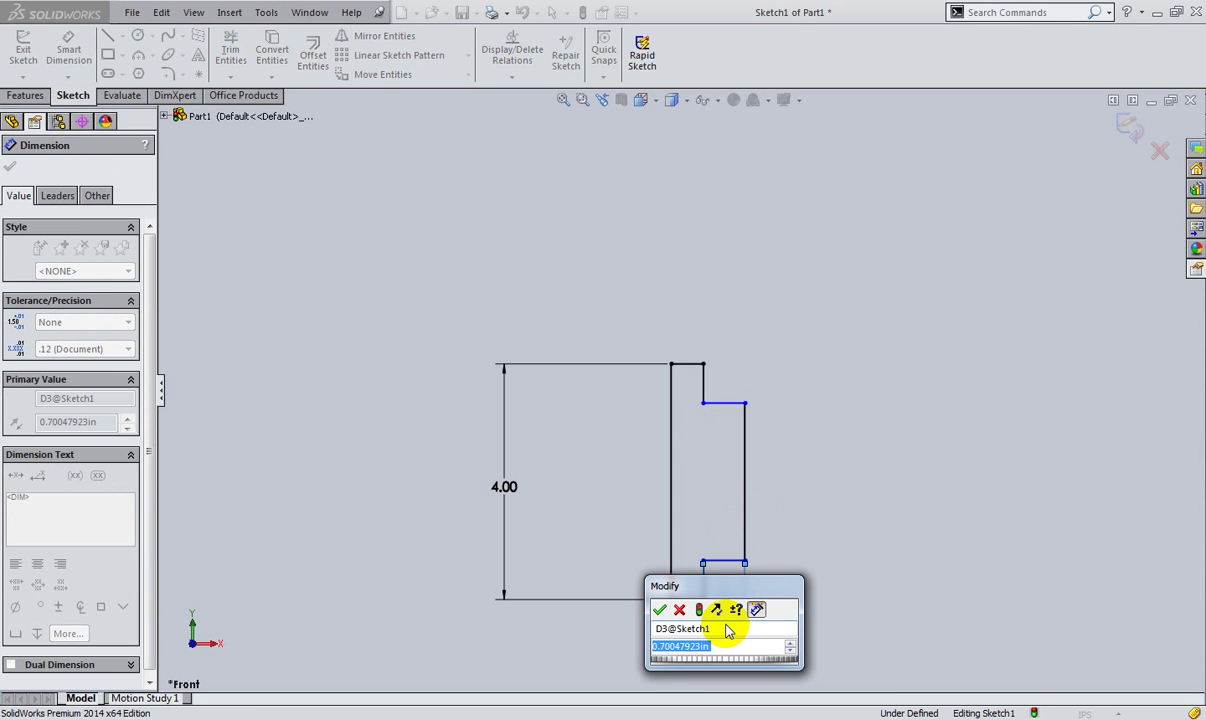
text(5/8)
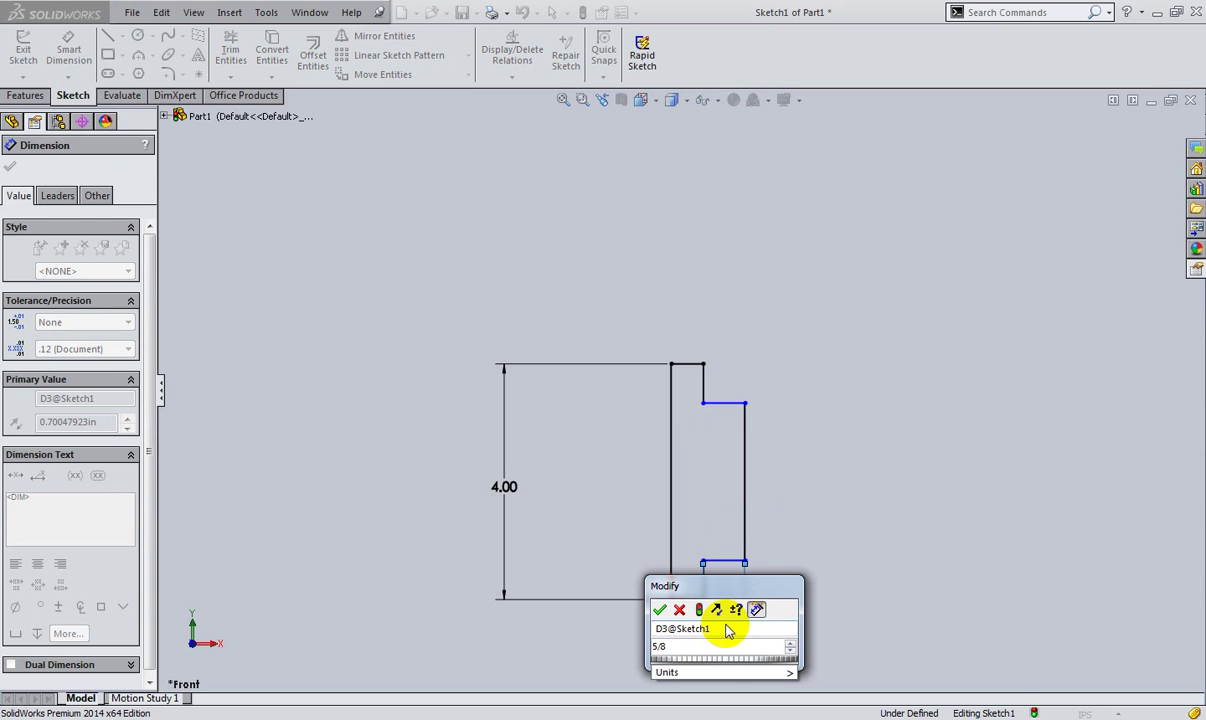
click(660, 609)
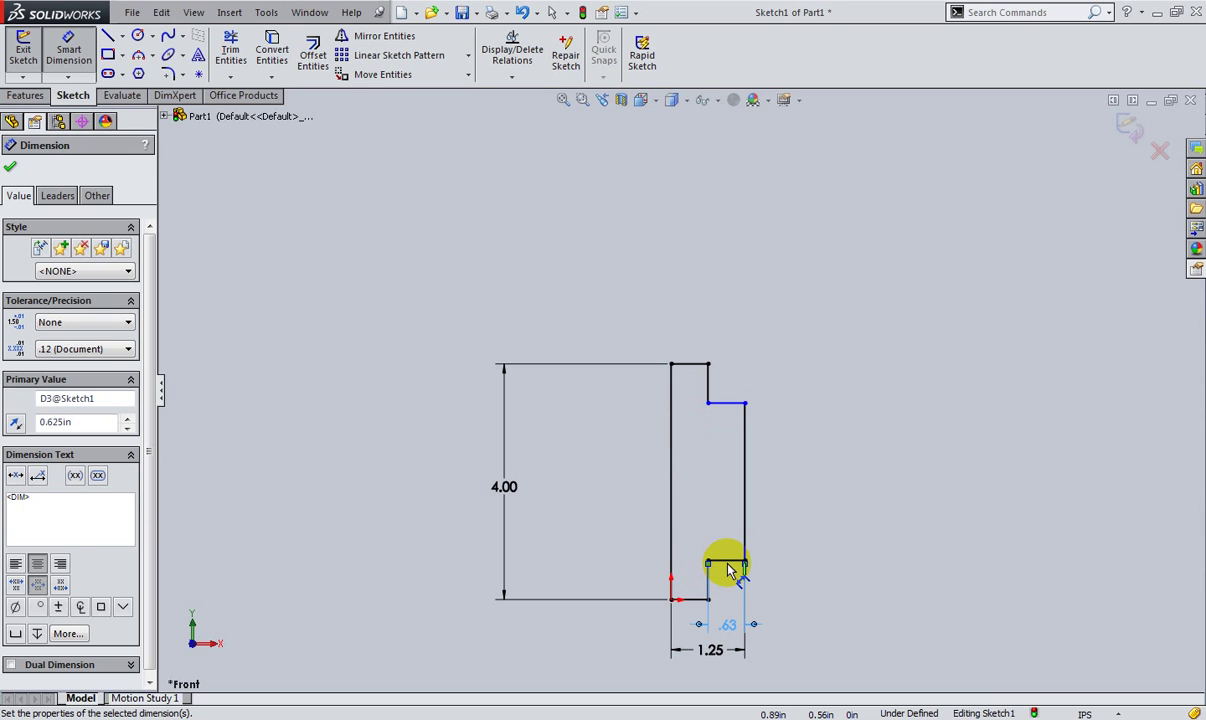
Step: Dimension the lower step's height to 0.75 in, placed right of the profile, and close the properties
click(695, 599)
click(720, 562)
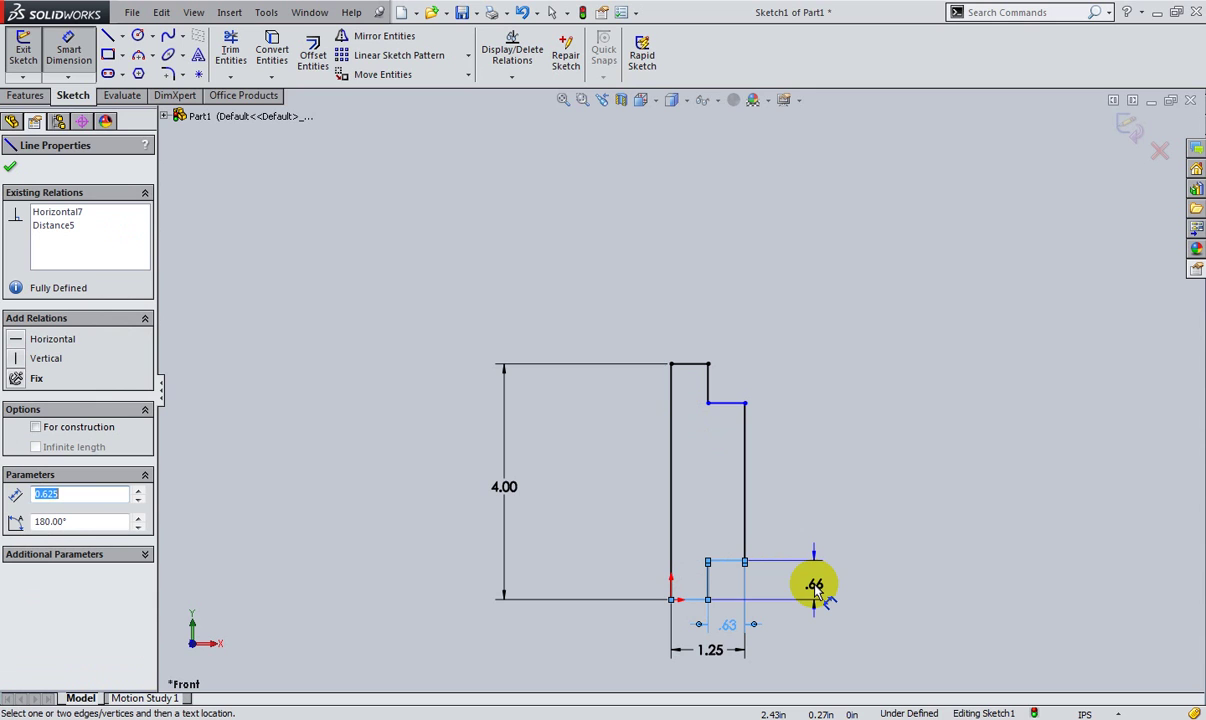
click(815, 588)
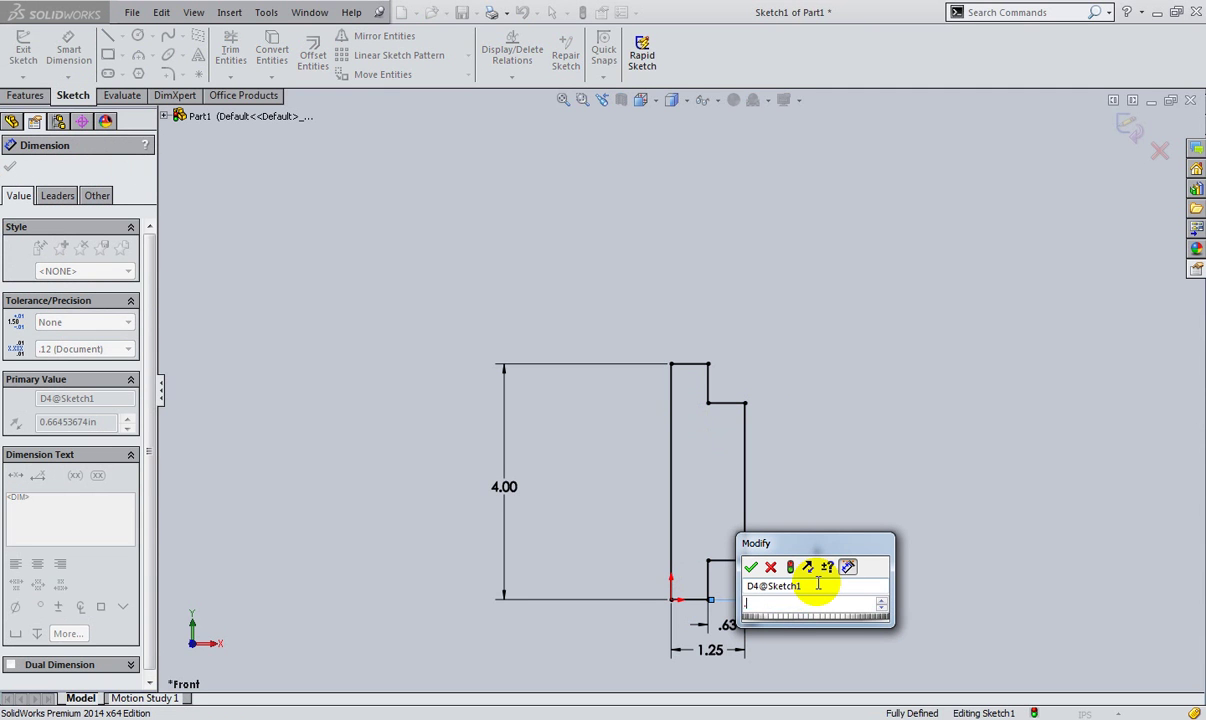
text(.75)
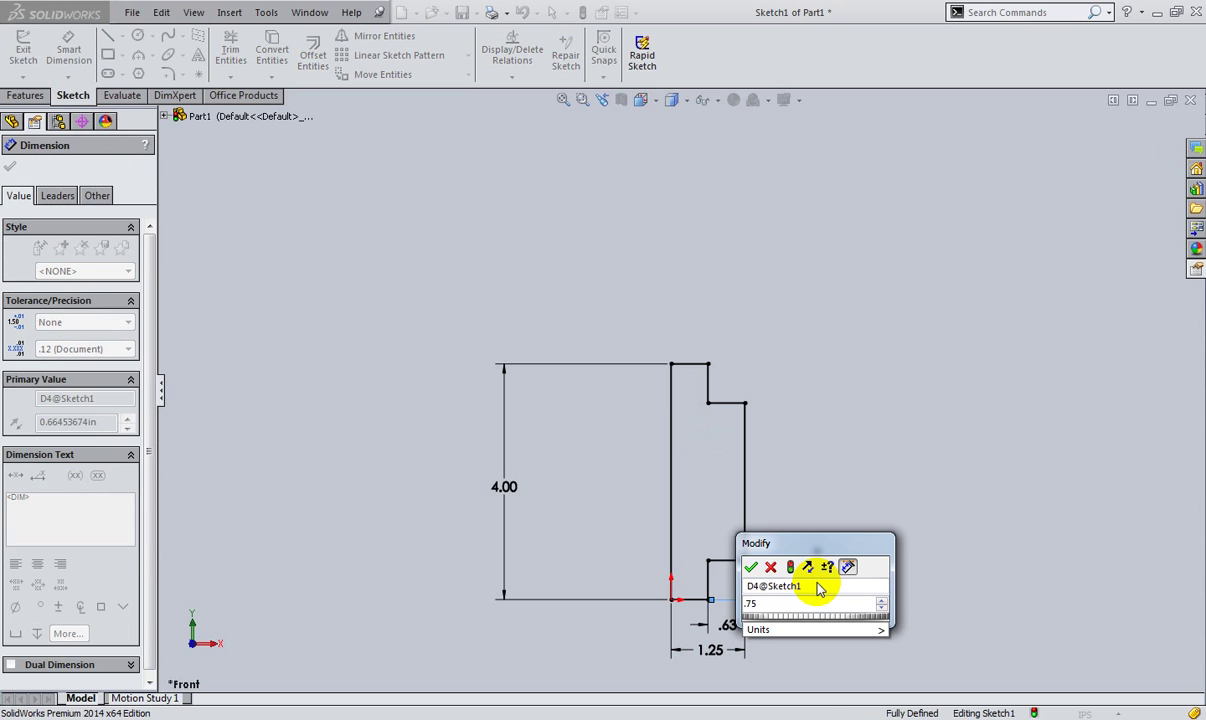
click(750, 567)
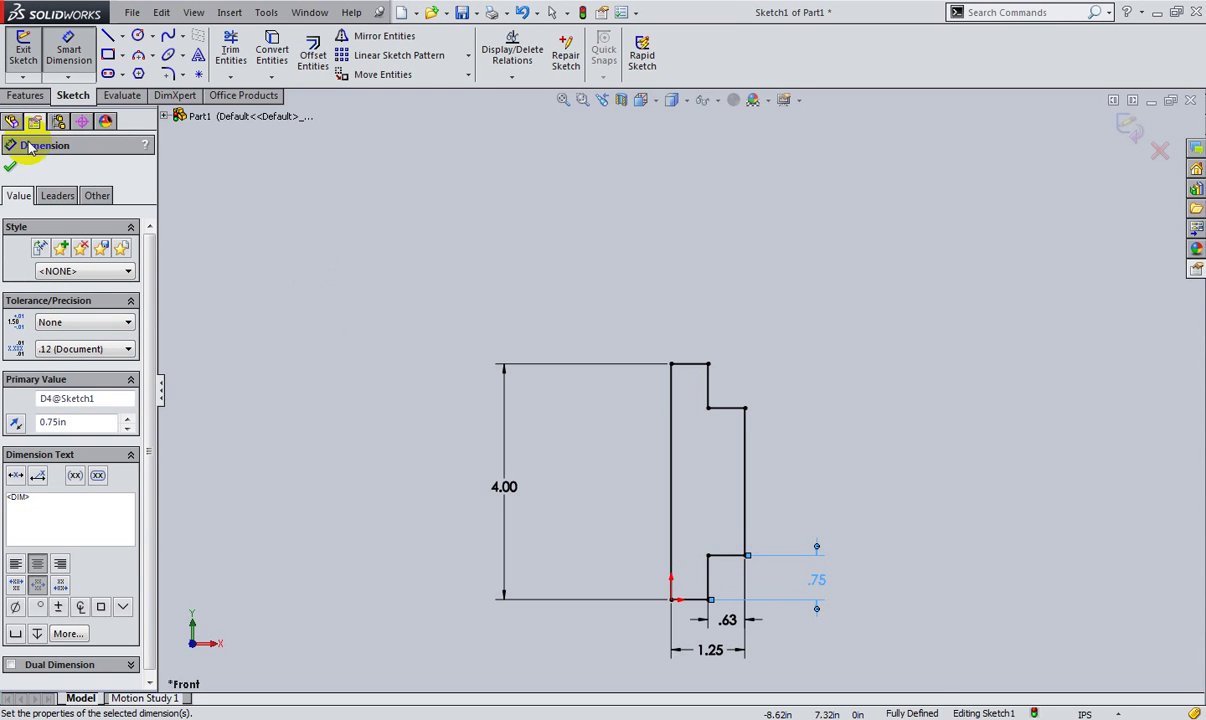
click(11, 167)
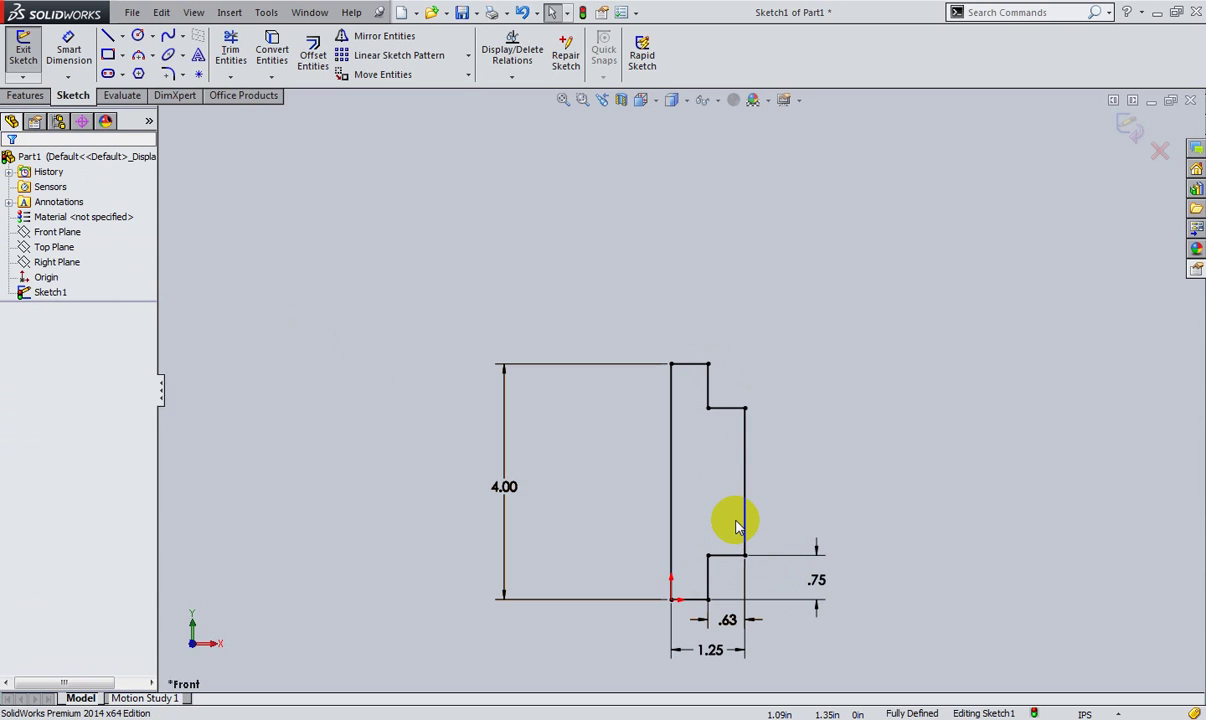
click(68, 50)
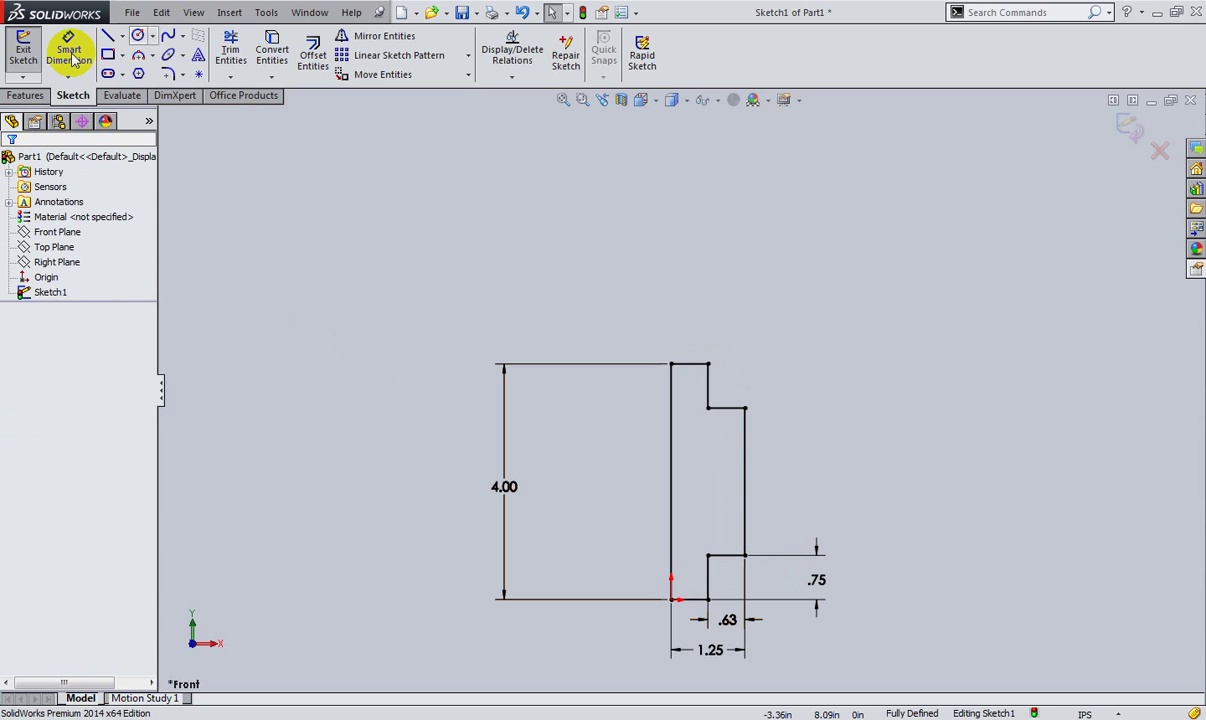
click(746, 452)
click(846, 472)
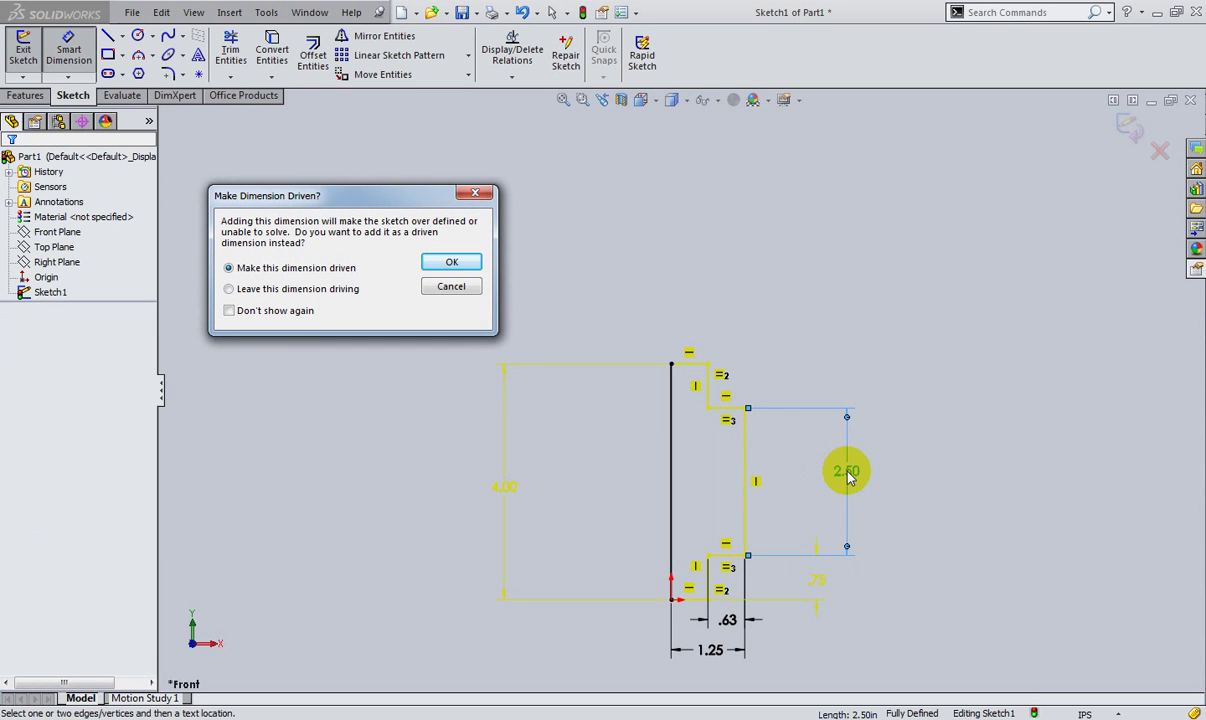
click(451, 286)
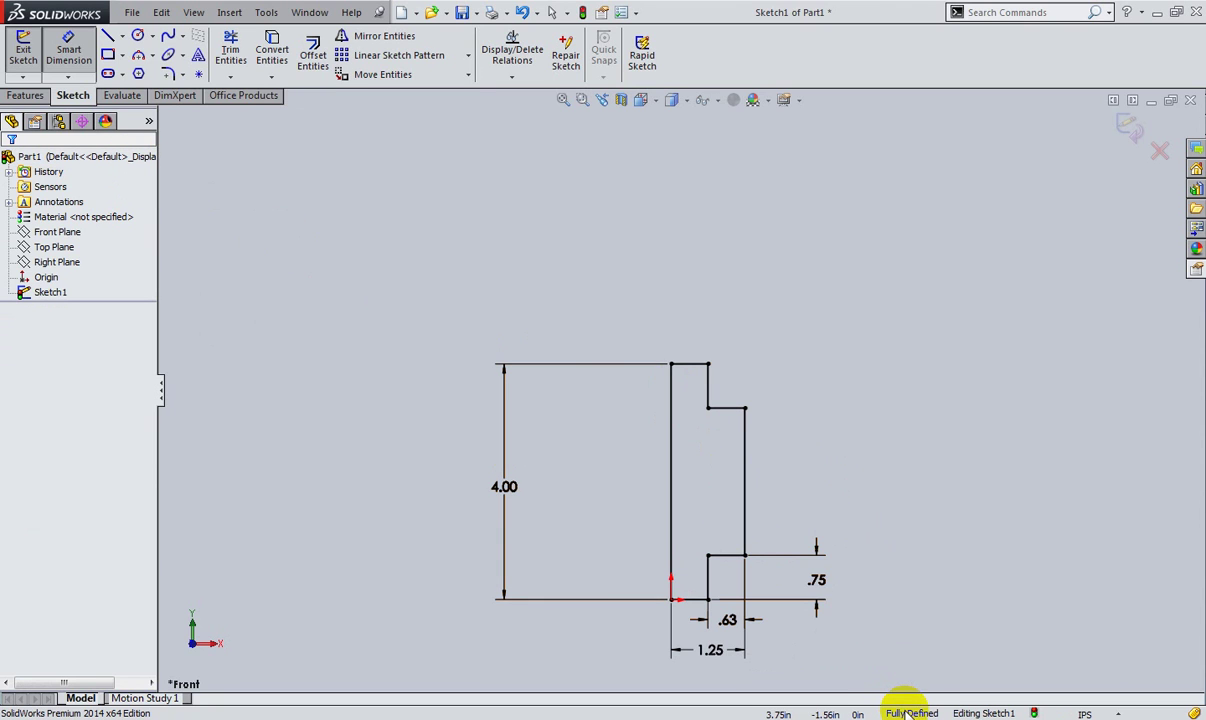
Step: Extrude the stepped sketch blind to a 6 in depth as Boss-Extrude1
click(25, 95)
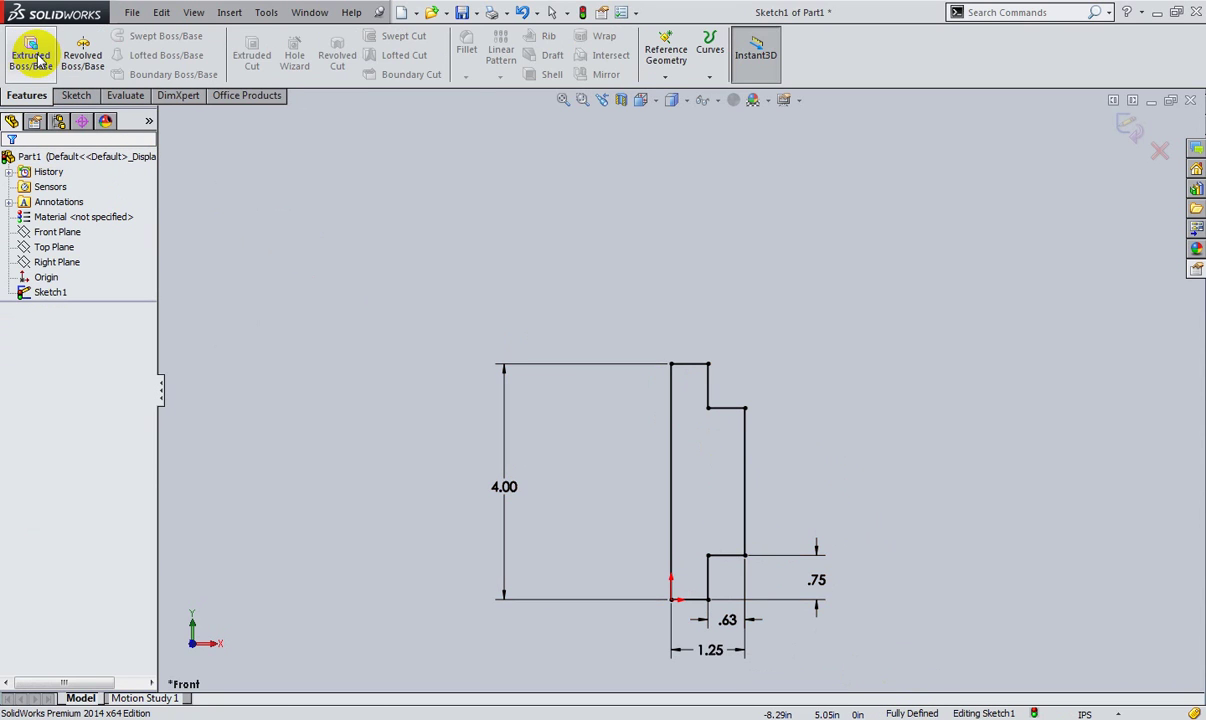
click(33, 57)
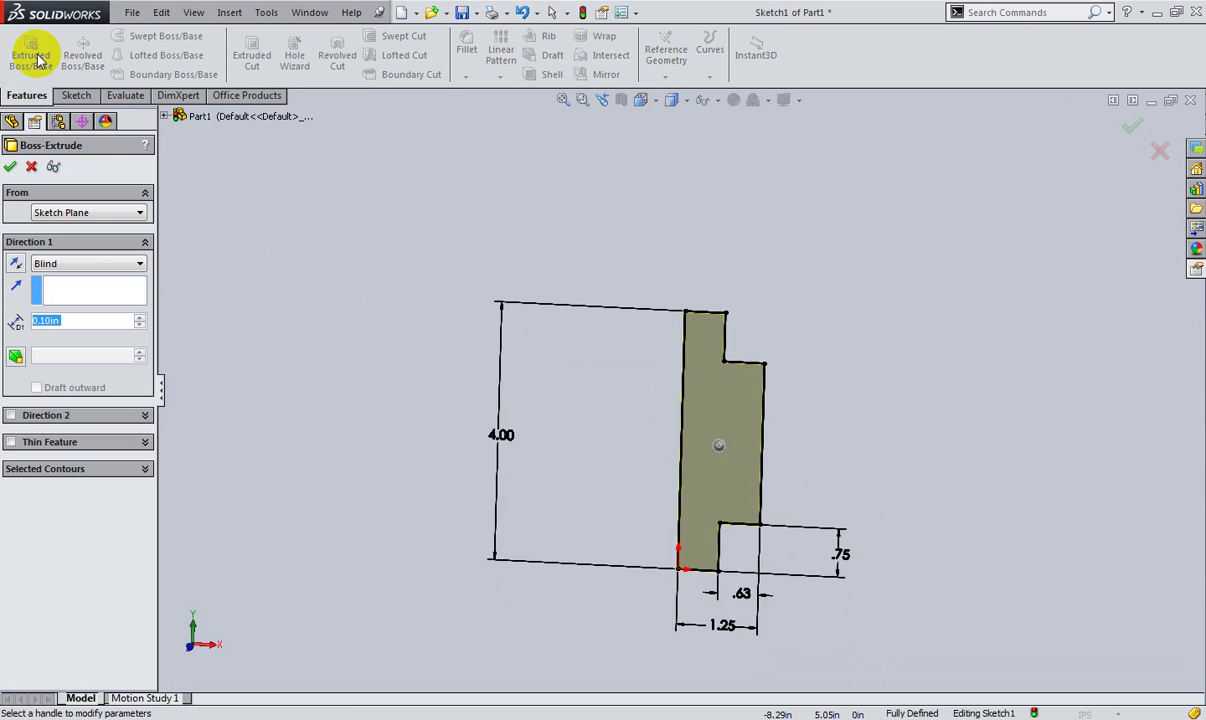
click(733, 390)
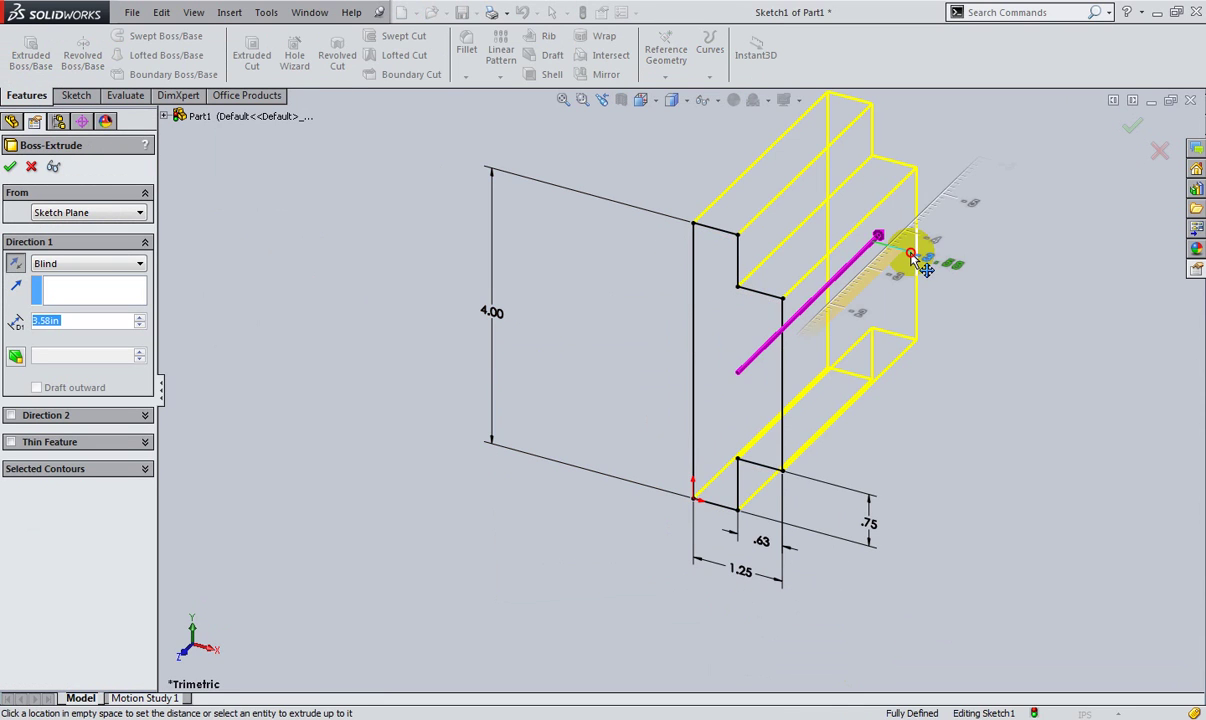
click(915, 262)
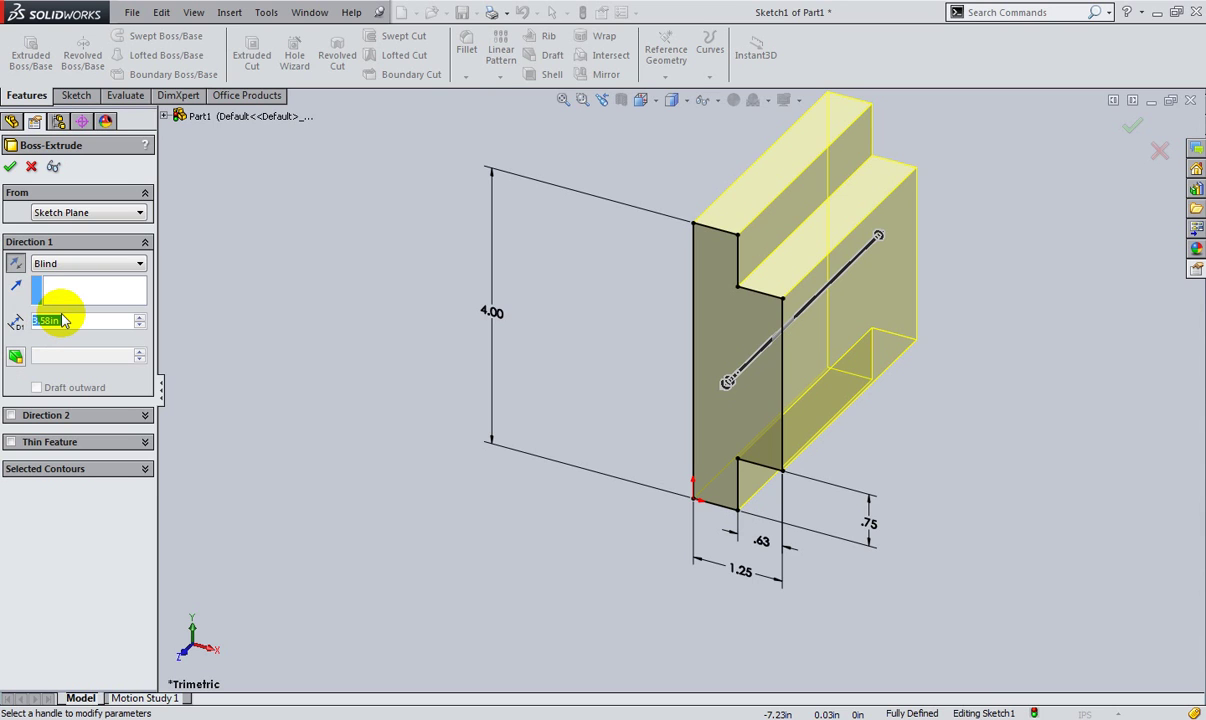
text(6)
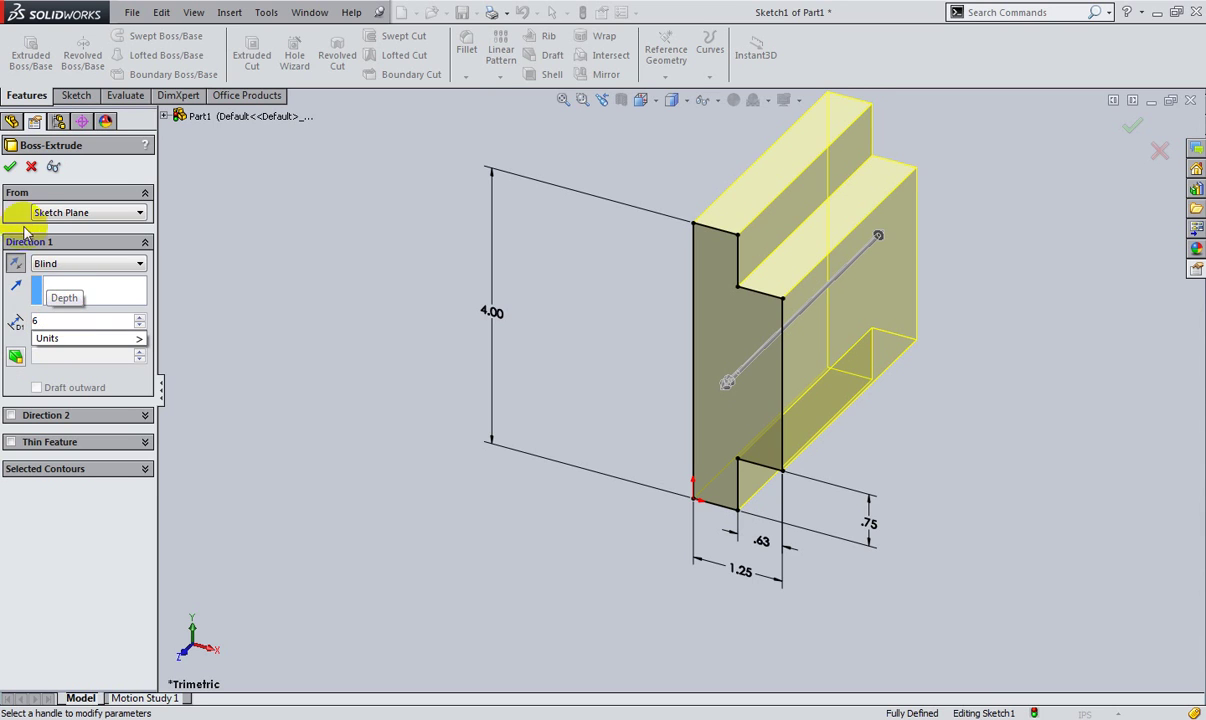
key(Return)
click(10, 166)
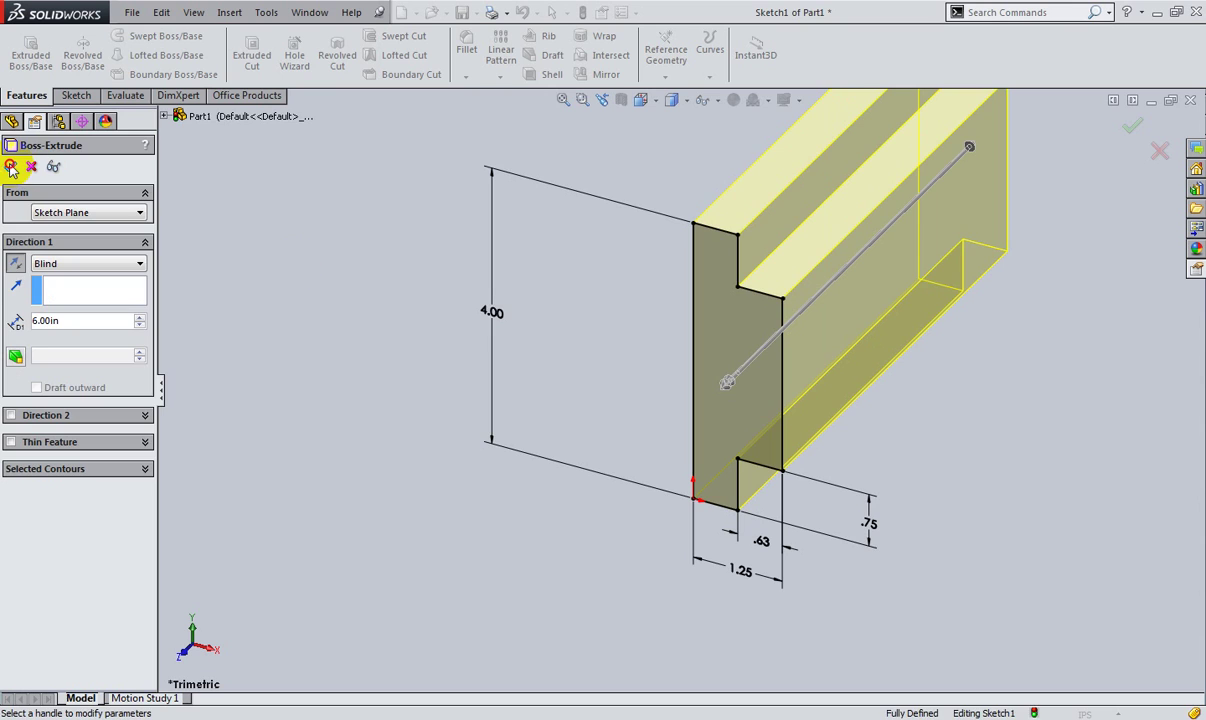
scroll(555, 400, up, 3)
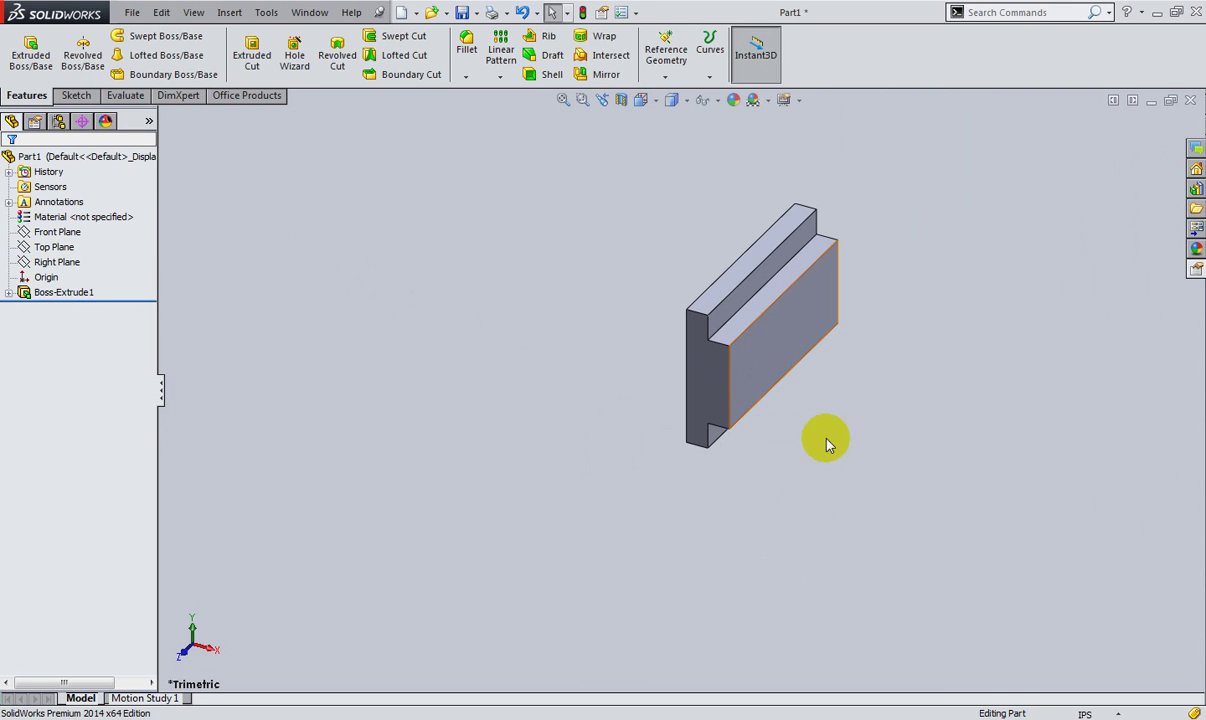
Step: Select the large front face of the extruded block as the next sketch surface
scroll(800, 352, down, 2)
scroll(800, 352, down, 3)
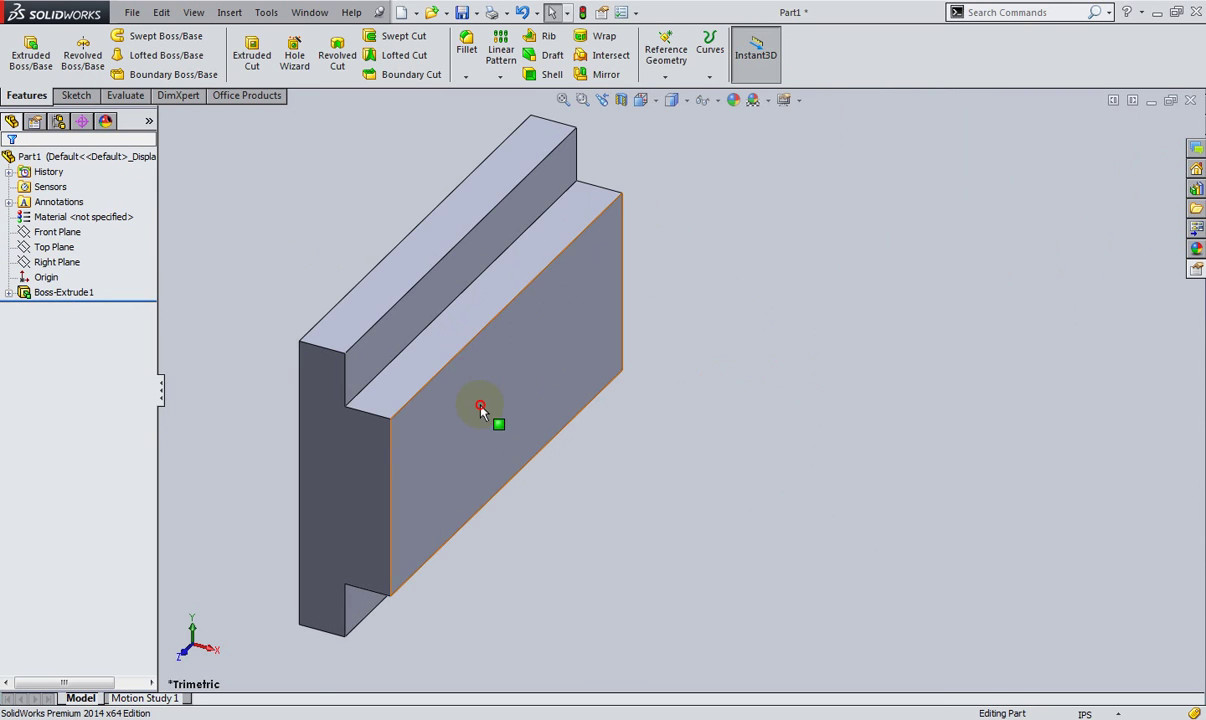
click(479, 409)
click(751, 529)
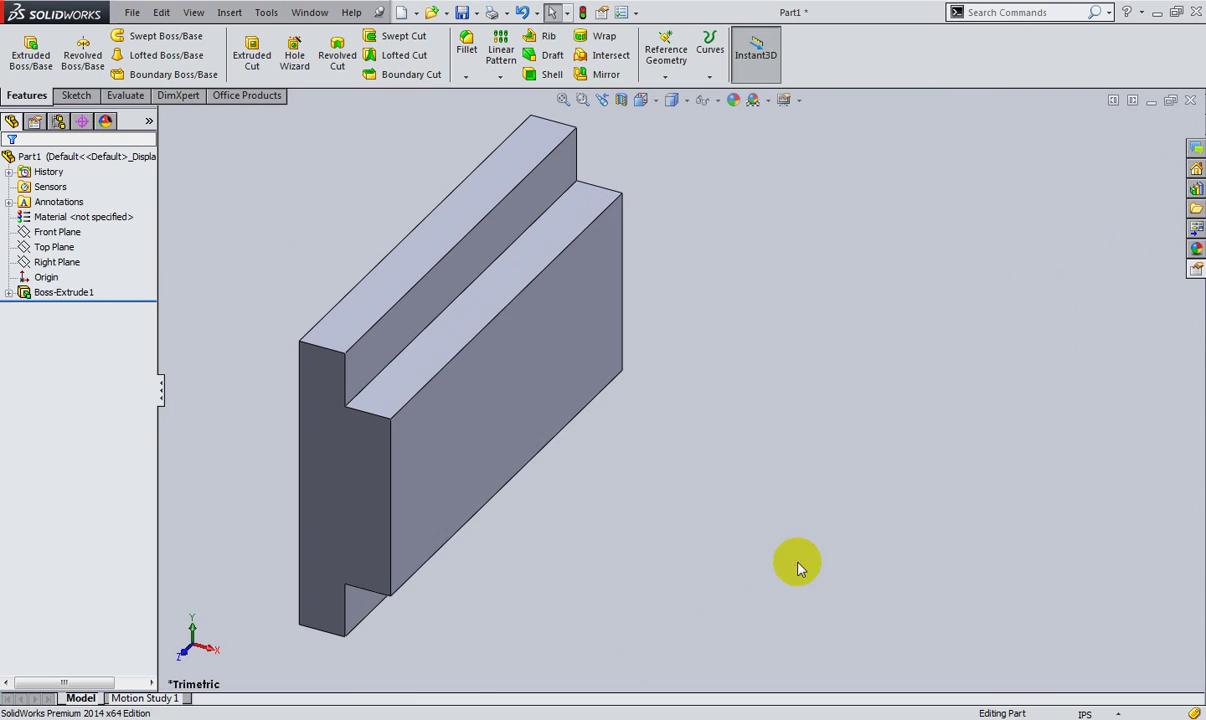
click(491, 385)
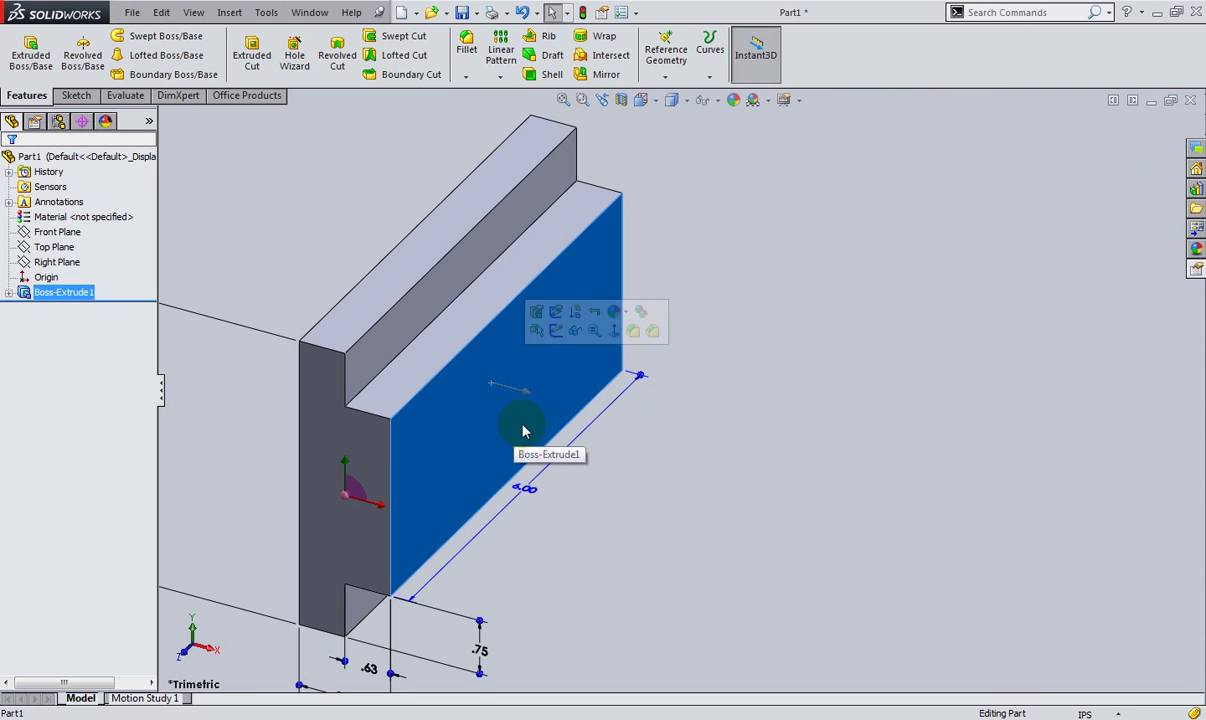
click(796, 436)
click(523, 360)
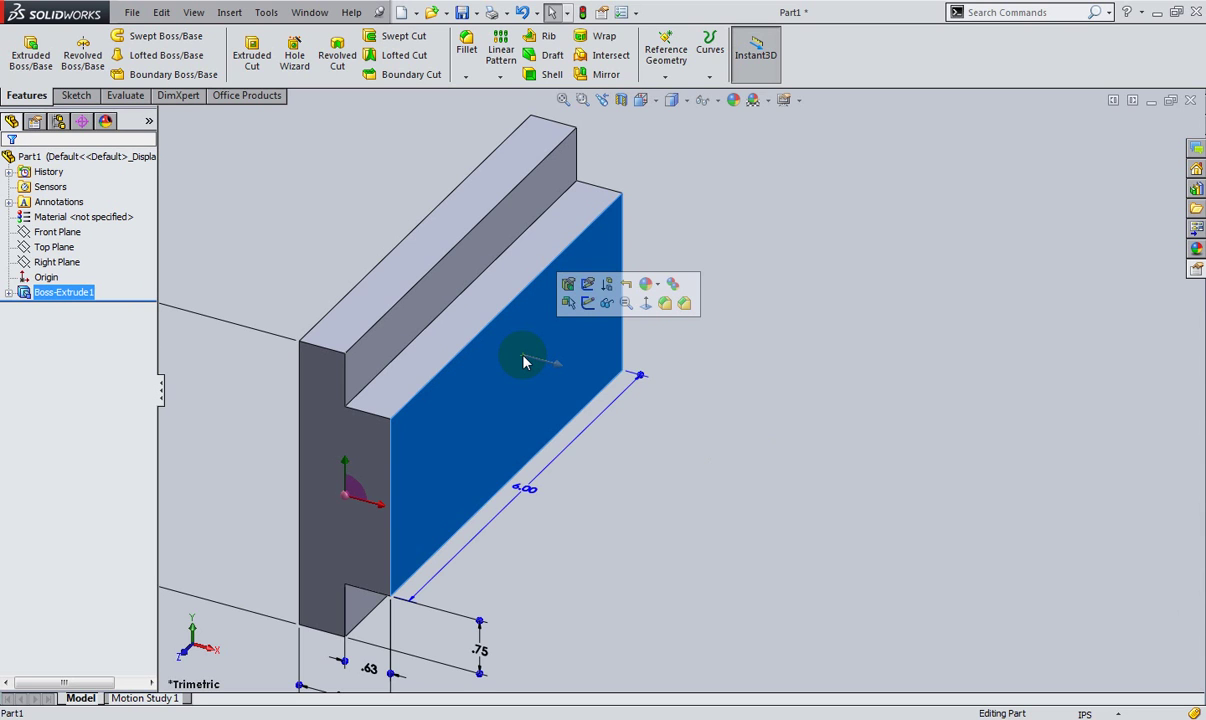
click(75, 95)
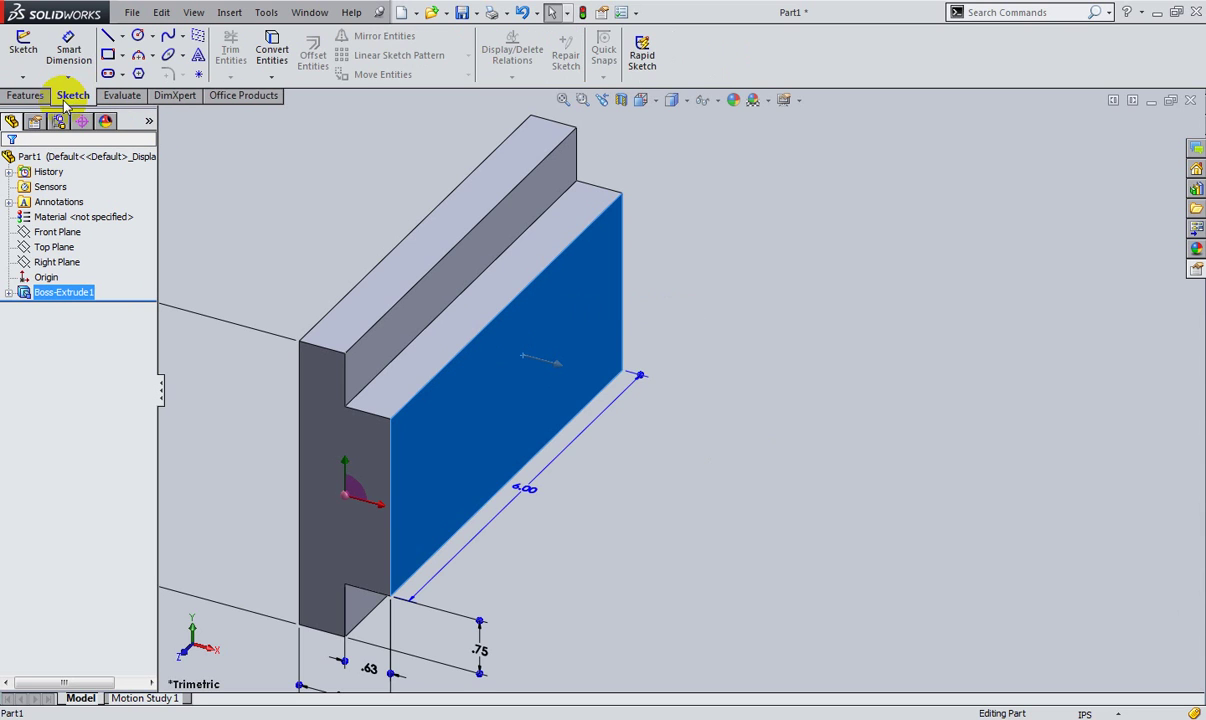
Step: Start a new sketch and draw a circle of about 1.19 radius beside the part
click(20, 48)
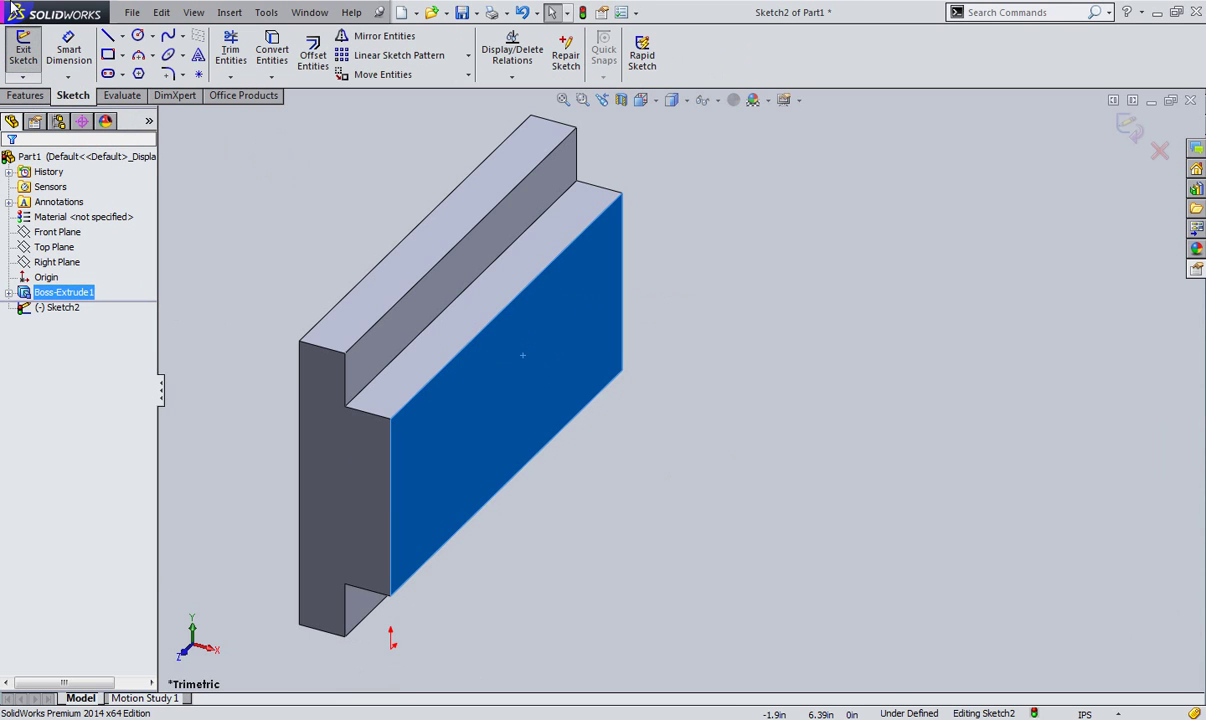
click(138, 36)
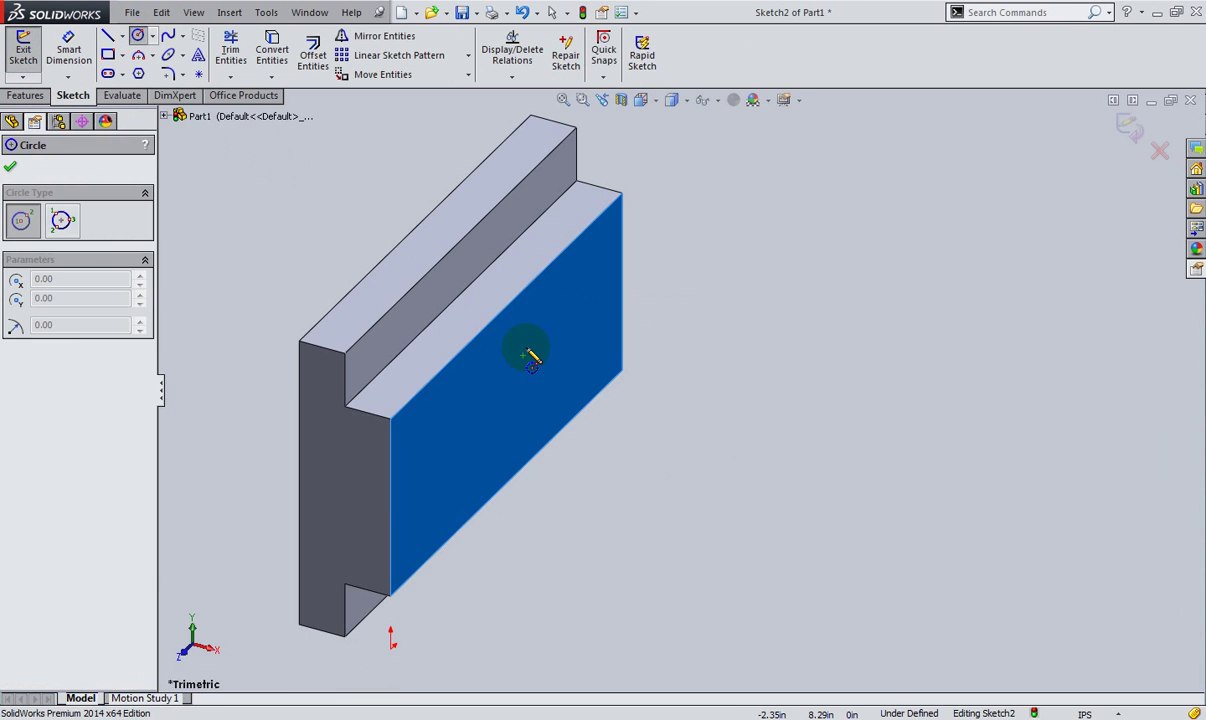
click(493, 409)
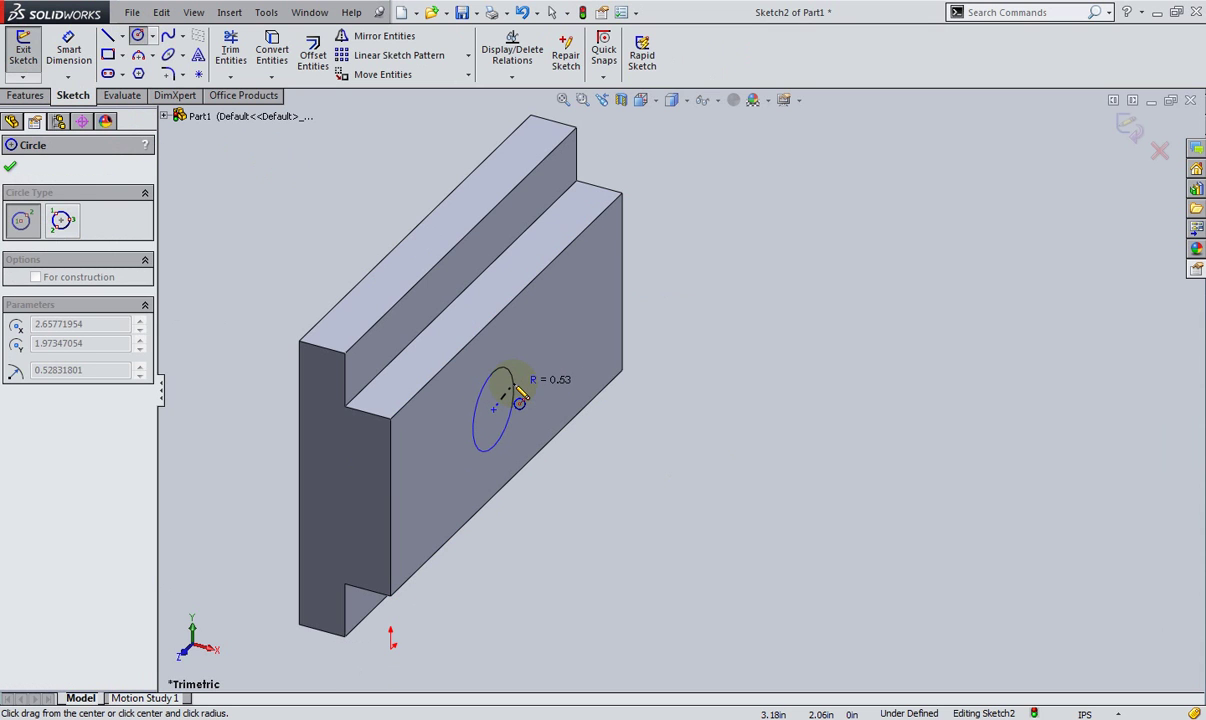
key(Escape)
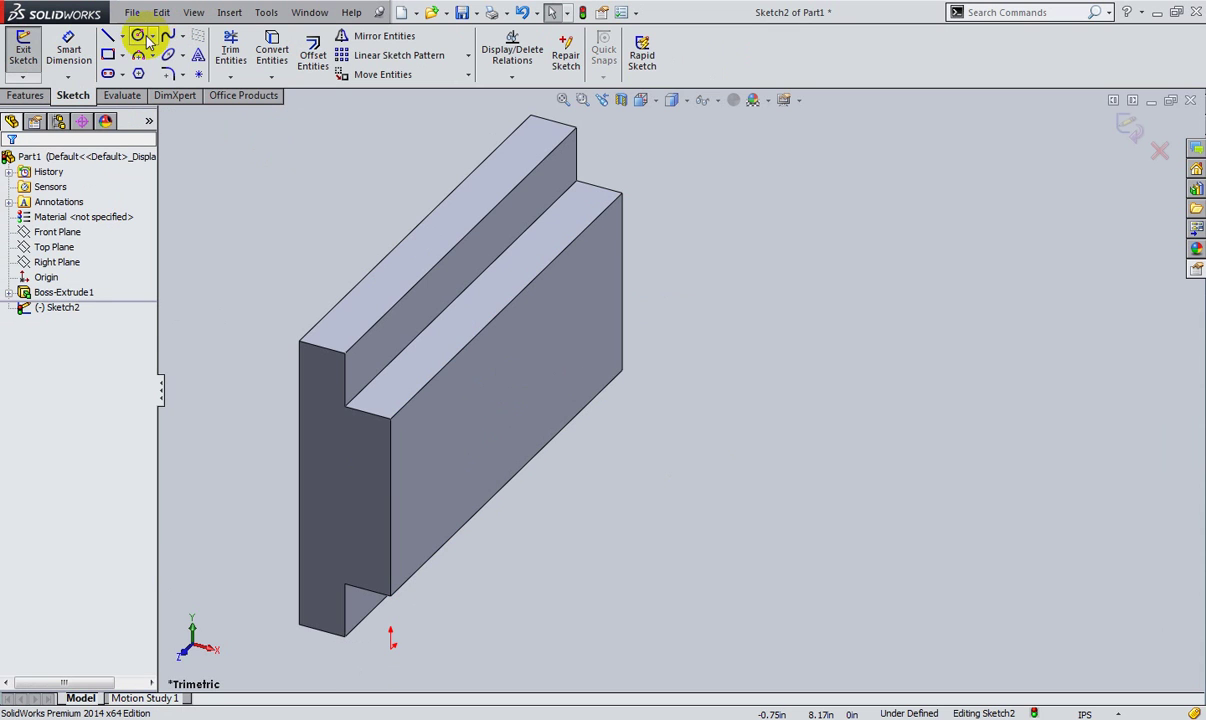
click(138, 36)
scroll(681, 258, up, 2)
scroll(759, 261, up, 2)
click(751, 274)
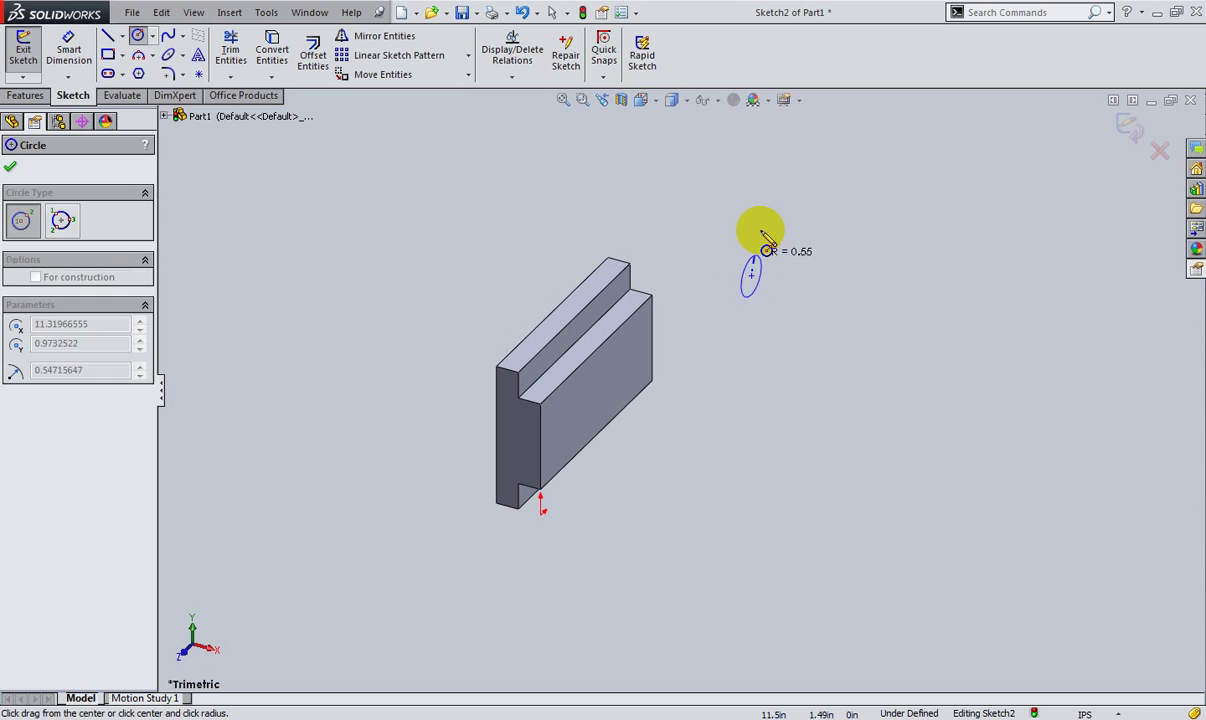
click(765, 249)
mouse_move(660, 253)
middle_down()
mouse_move(696, 192)
mouse_move(657, 193)
mouse_move(702, 178)
middle_up()
middle_drag(706, 177, 645, 195)
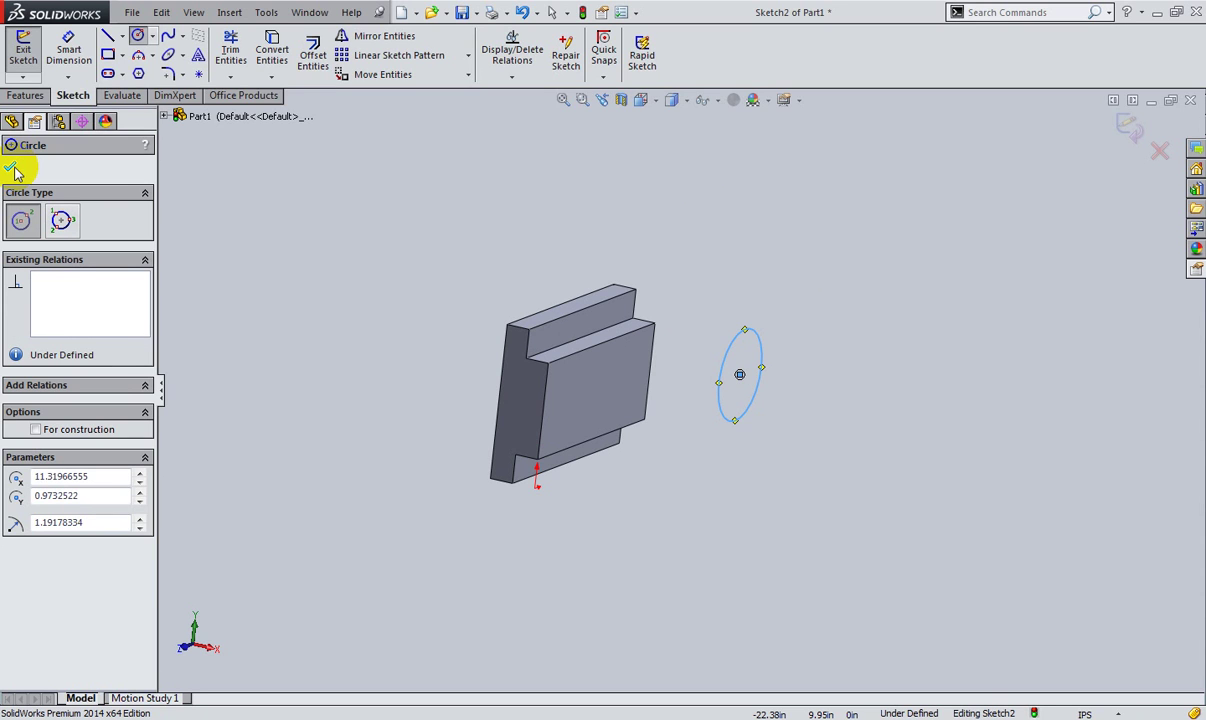
click(12, 168)
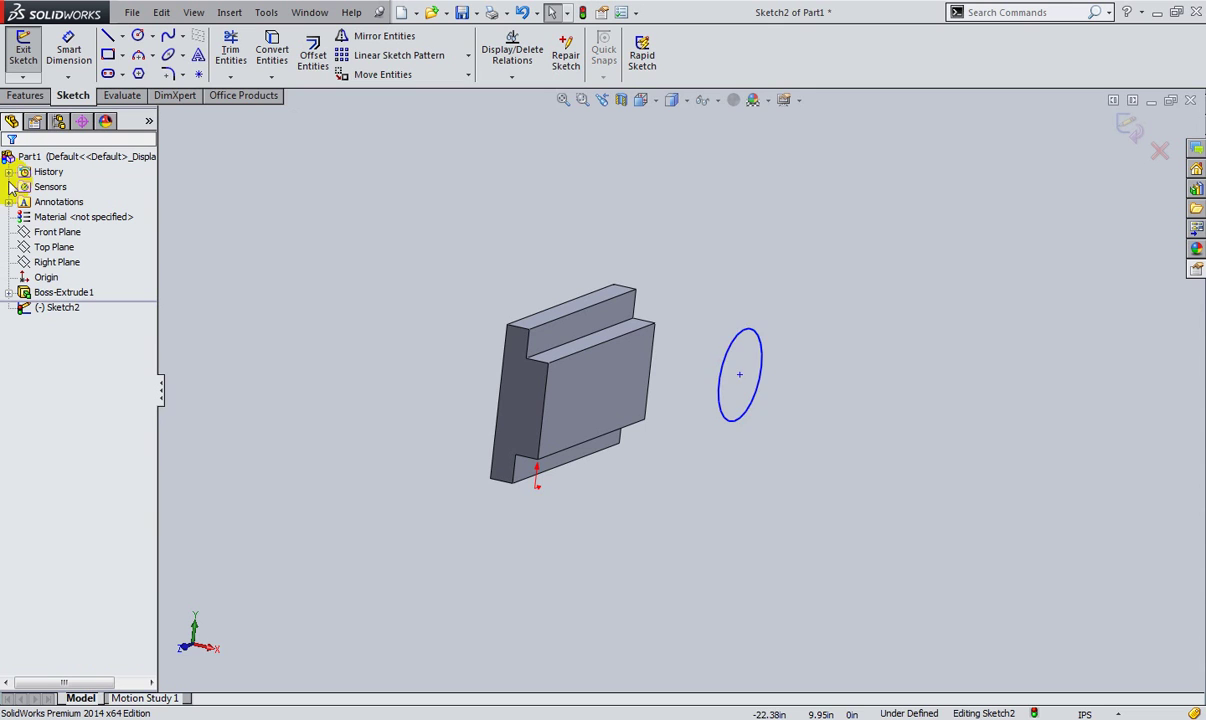
Step: Select the misplaced circle beside the part and delete it
drag(812, 457, 701, 317)
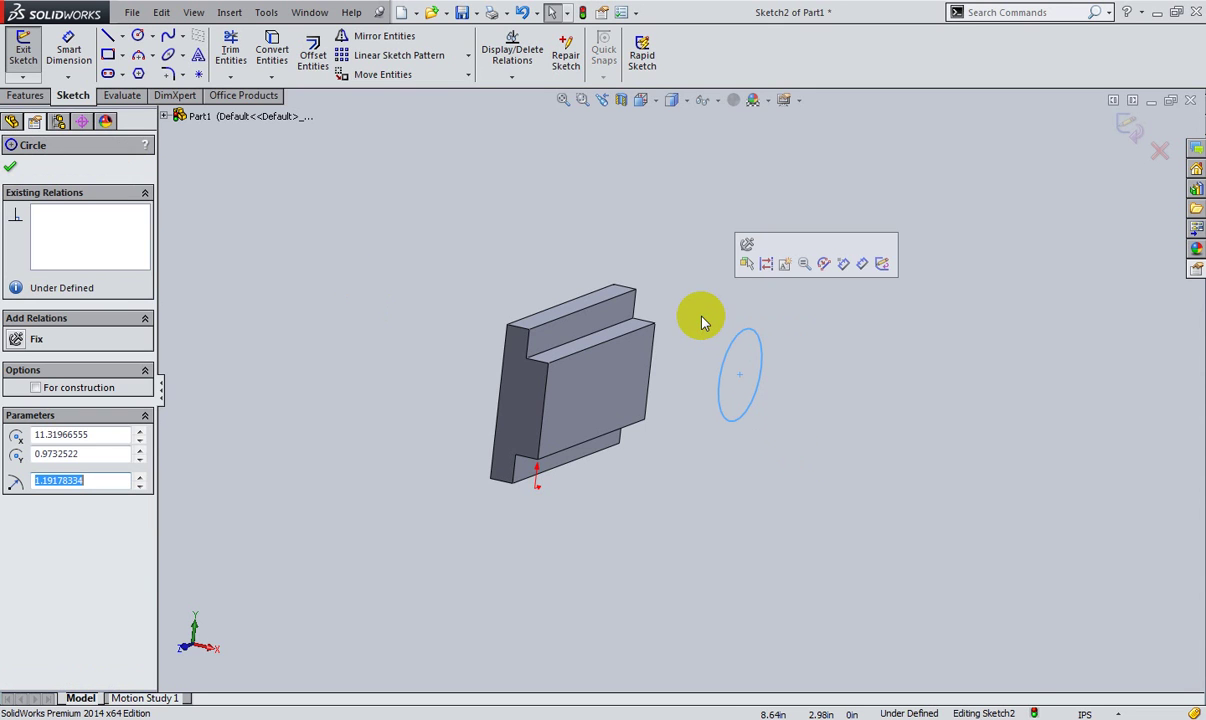
key(BackSpace)
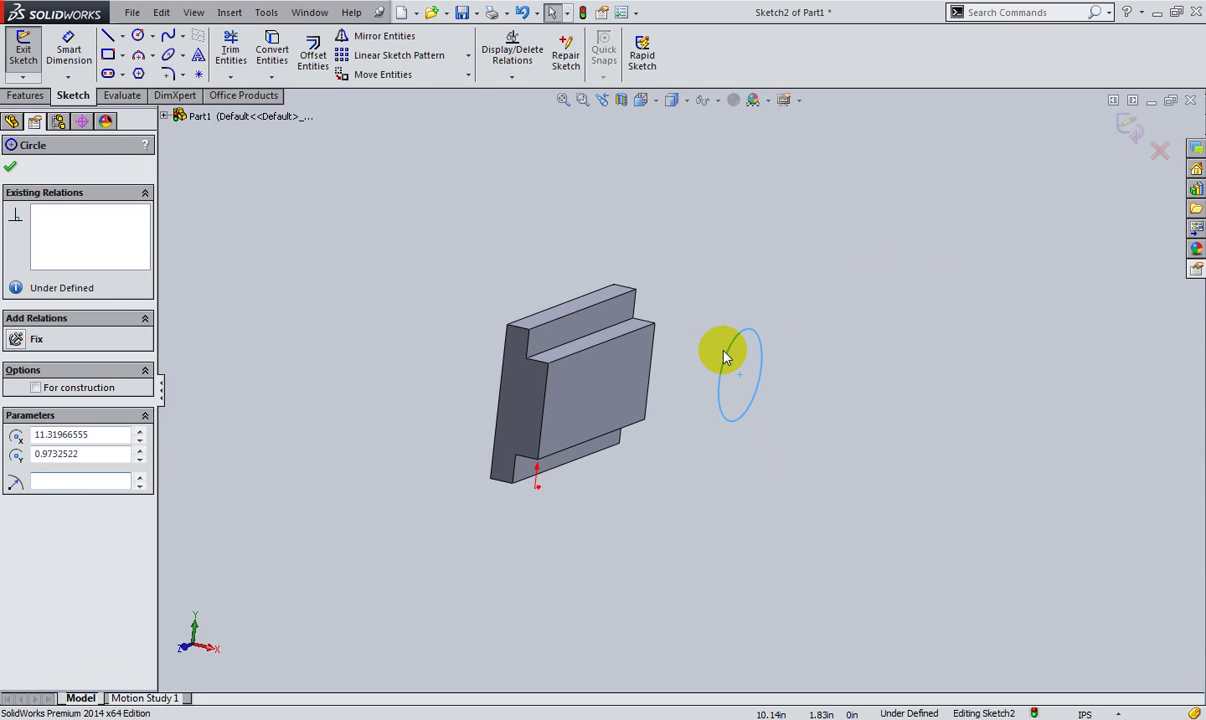
right_click(741, 340)
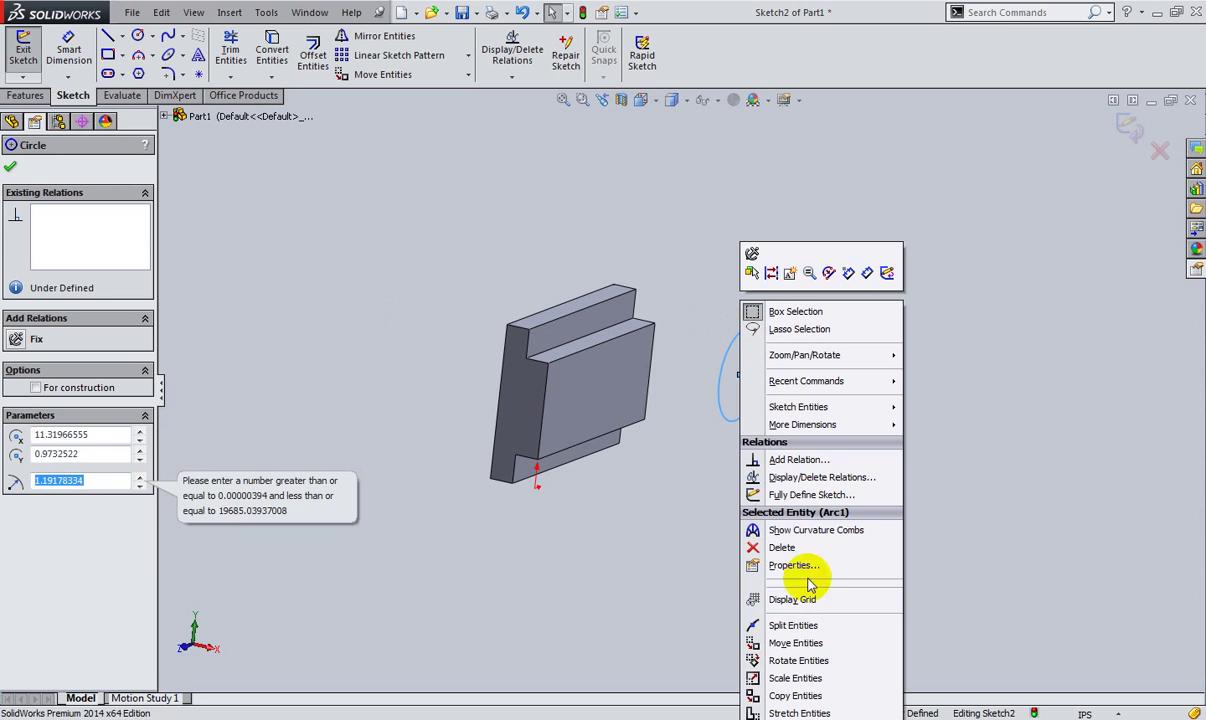
click(785, 547)
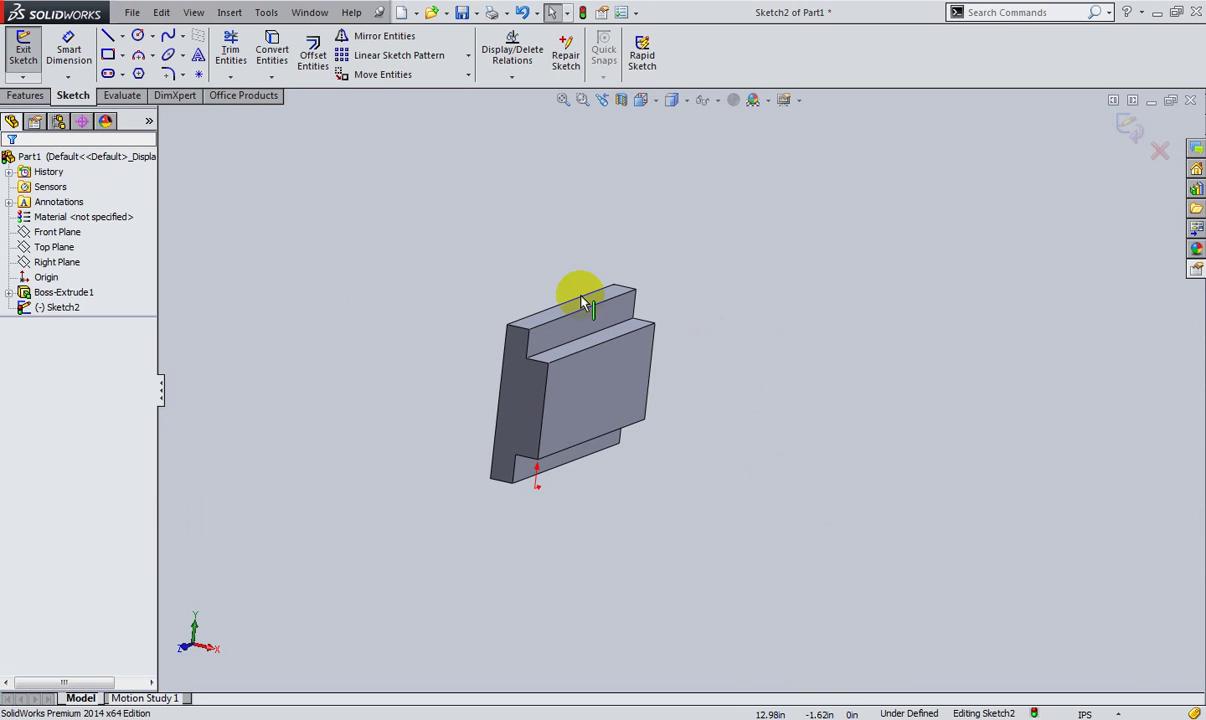
Step: Draw a small circle on the block's front face
click(611, 408)
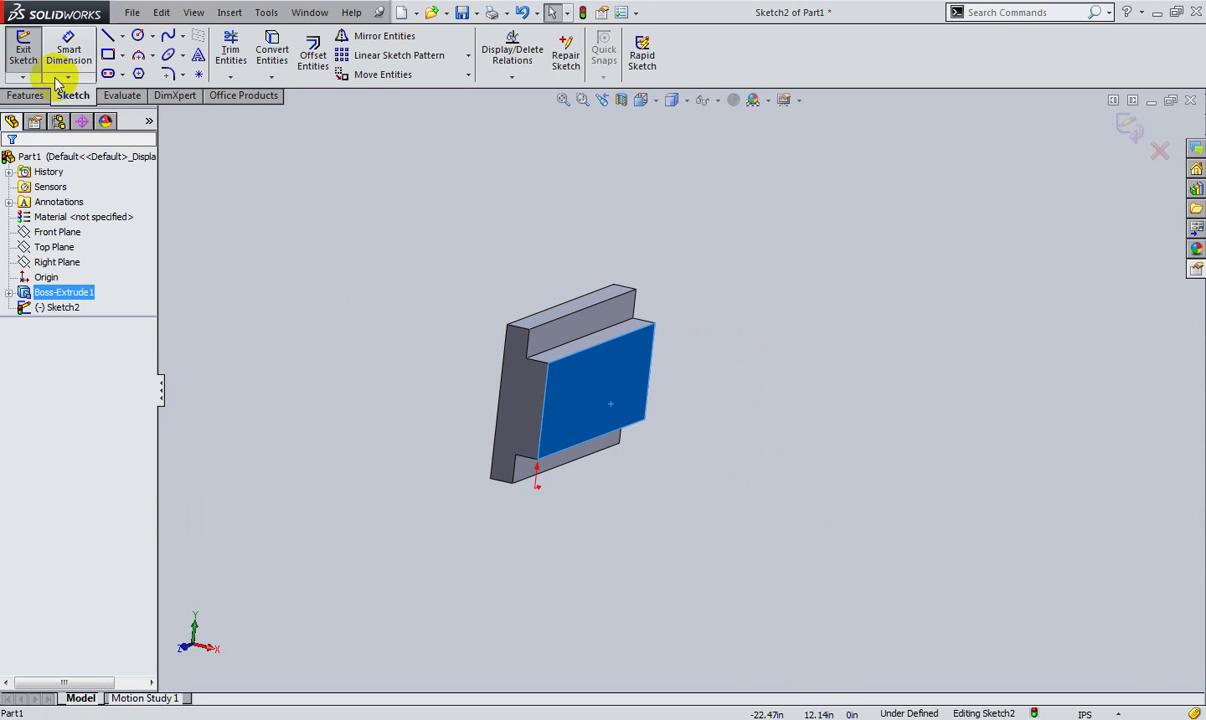
click(138, 35)
click(596, 401)
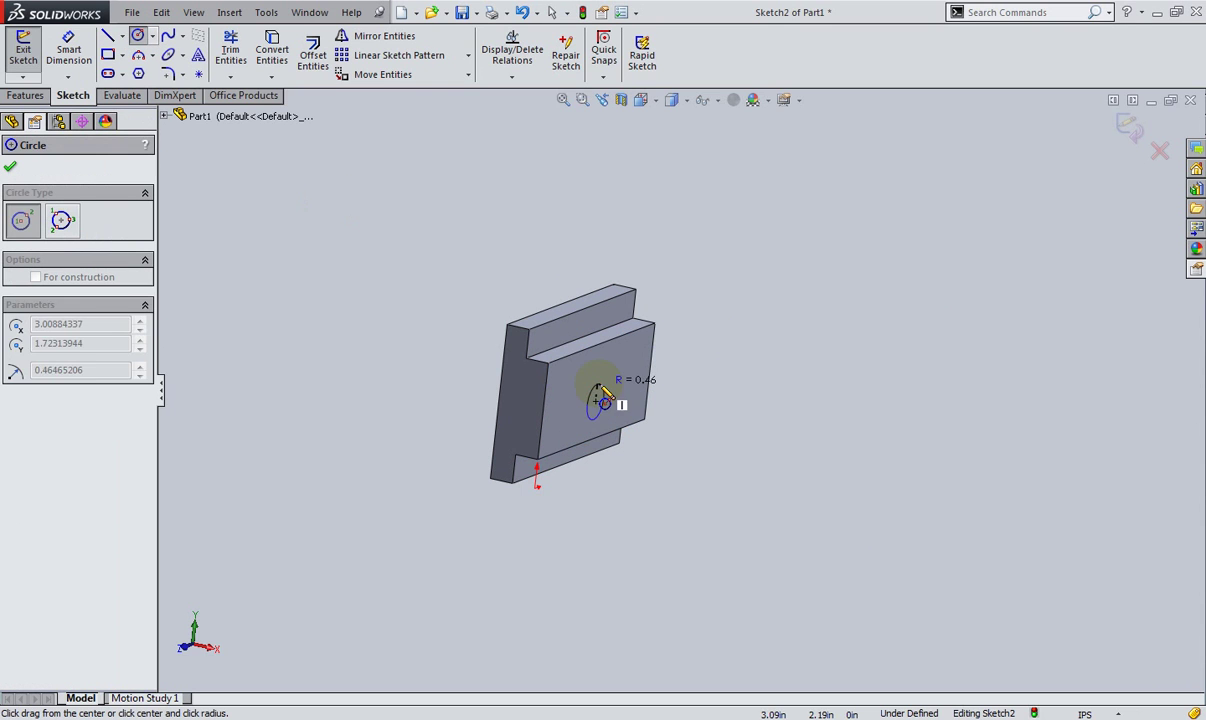
click(597, 384)
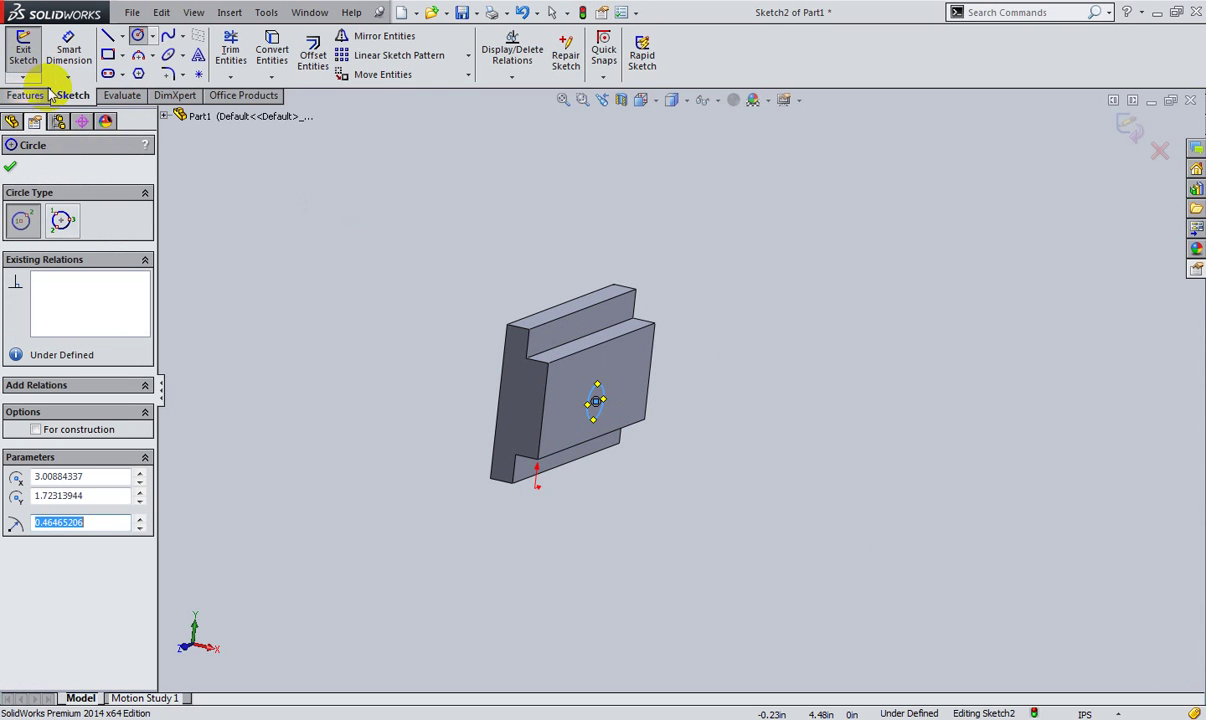
click(9, 164)
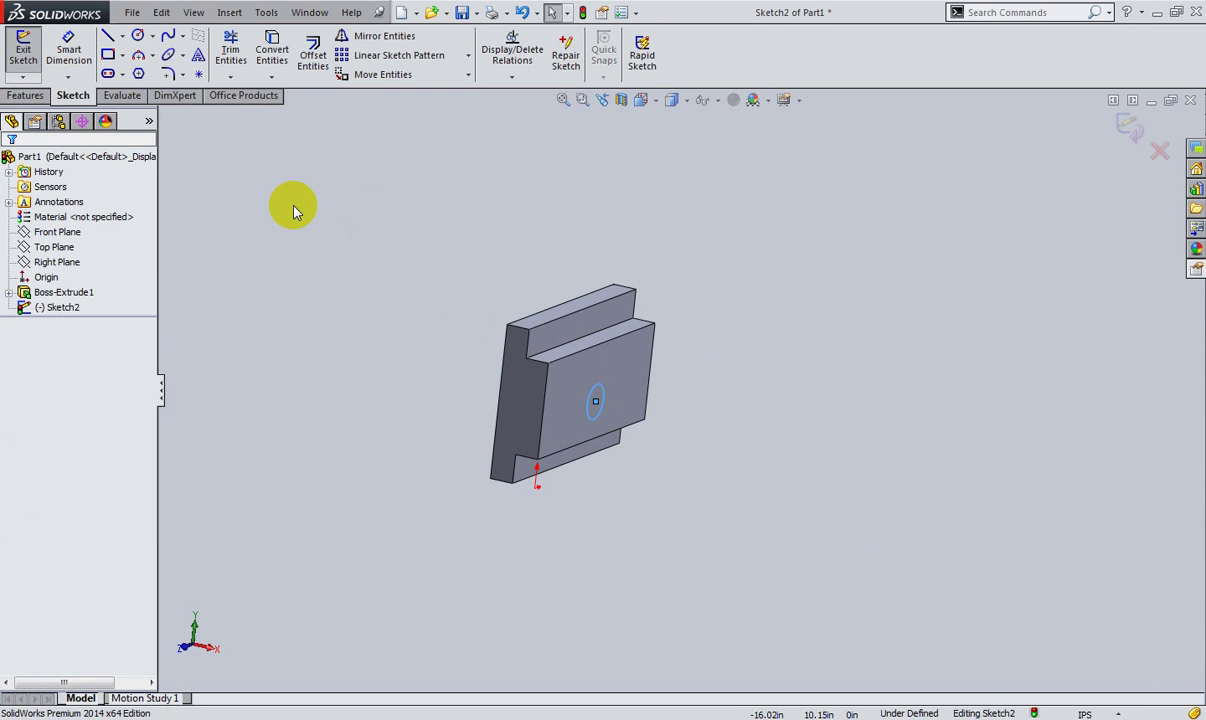
Step: Turn the view Normal To the sketch face
key(space)
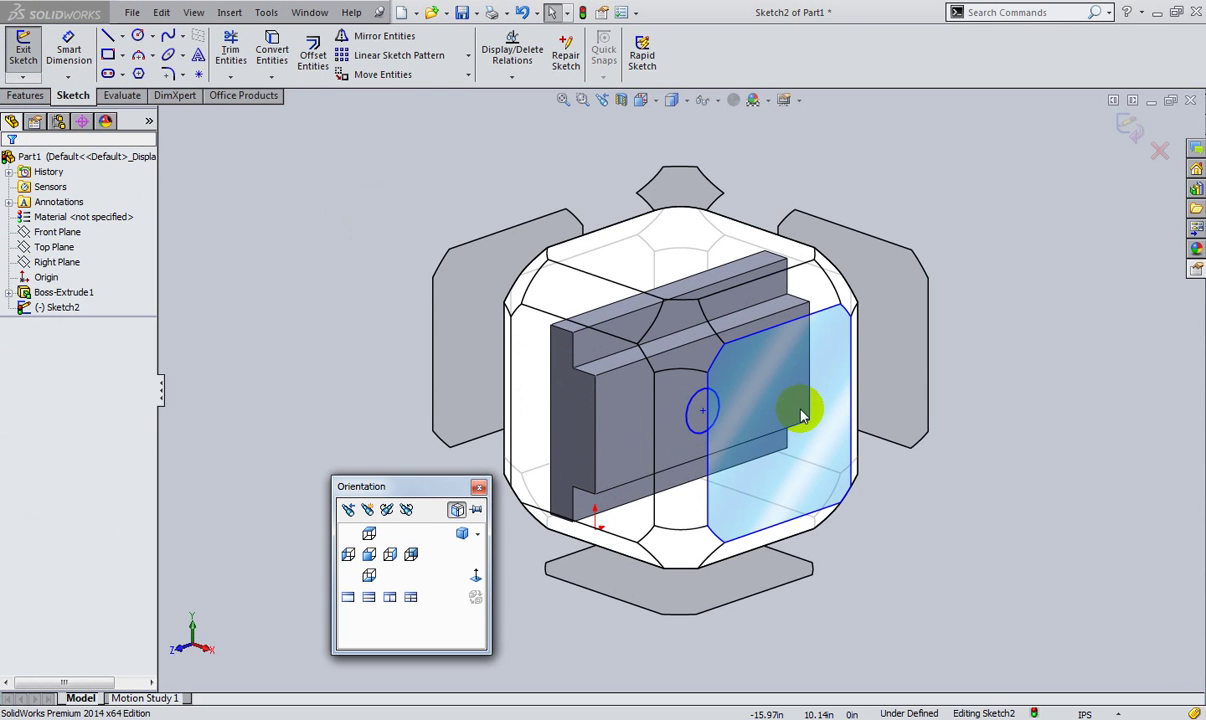
click(477, 578)
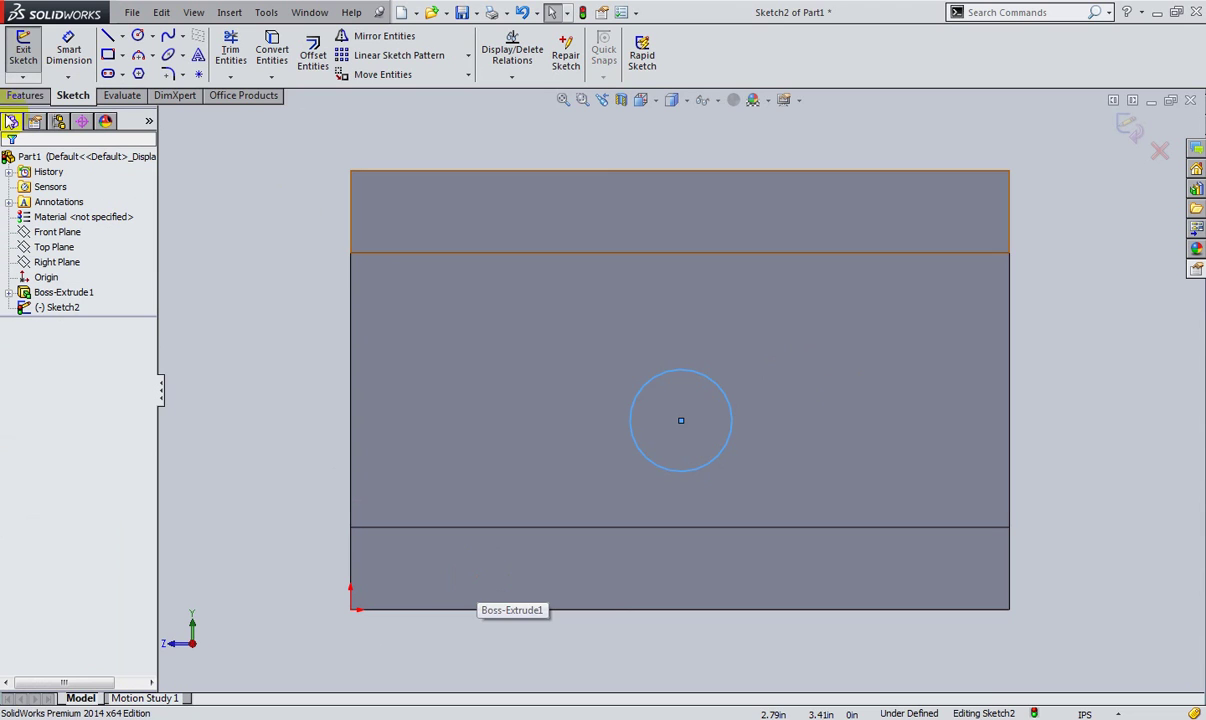
click(72, 50)
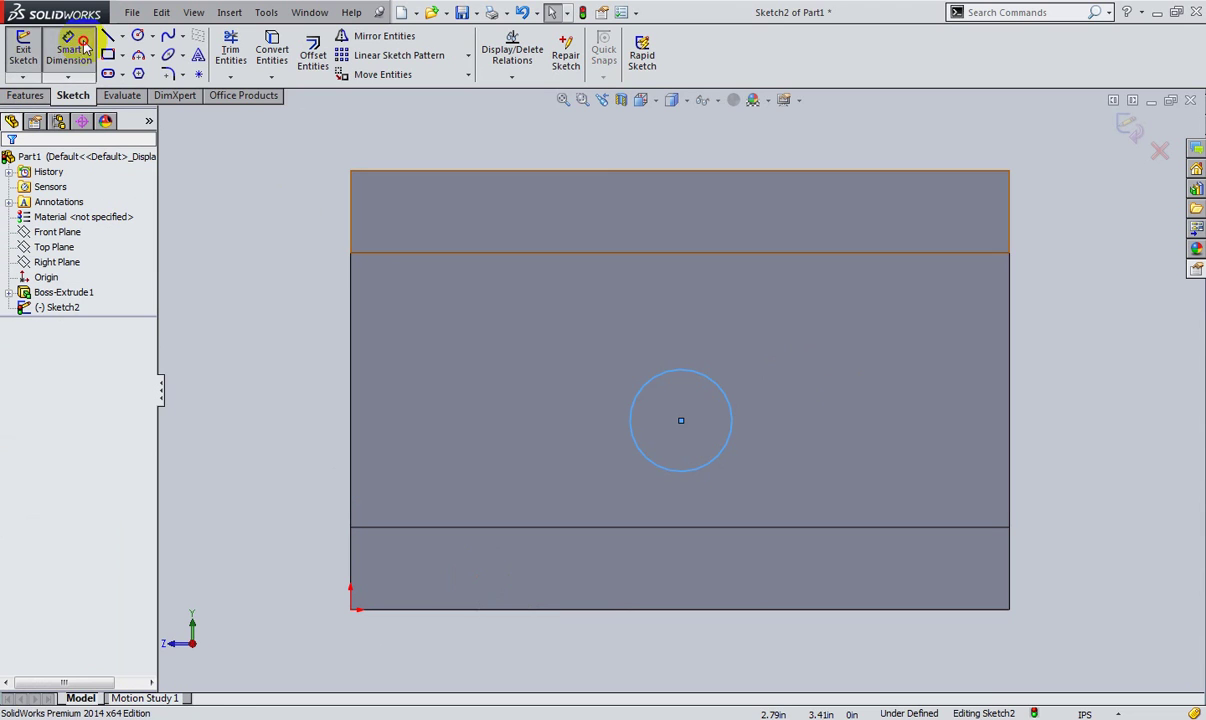
Step: Position the circle's centre 3 in from the right edge and 2 in above the bottom
click(1010, 585)
click(681, 421)
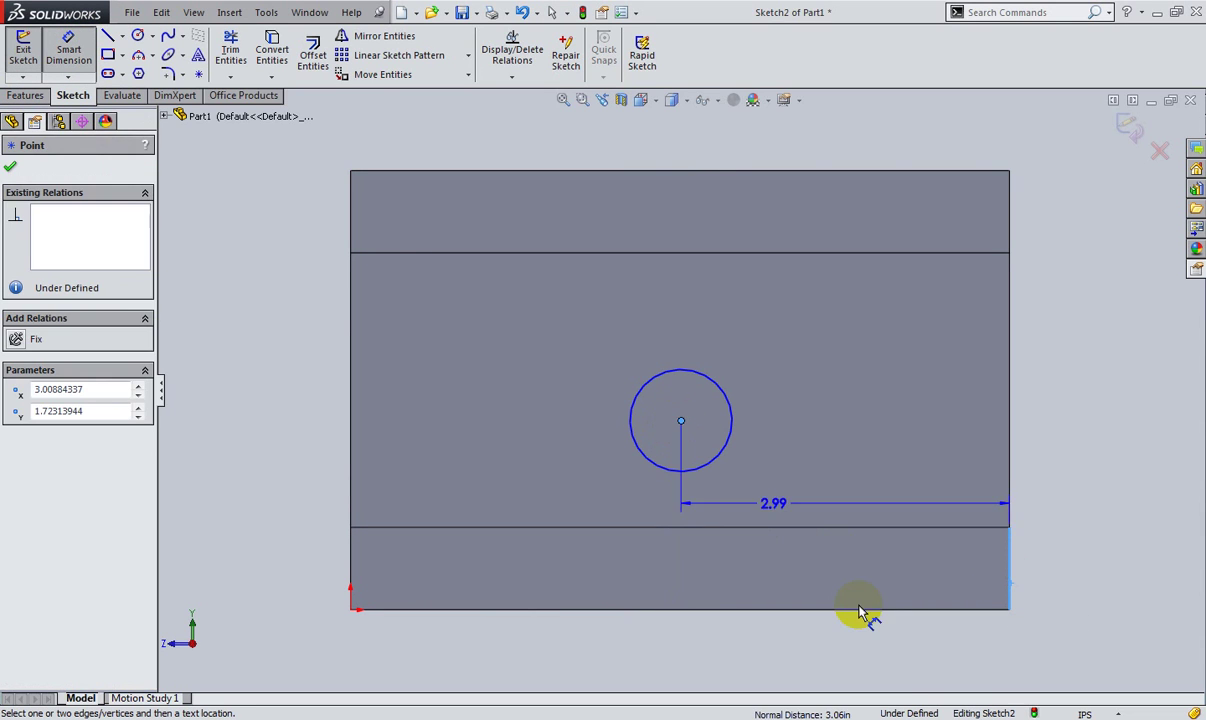
click(898, 656)
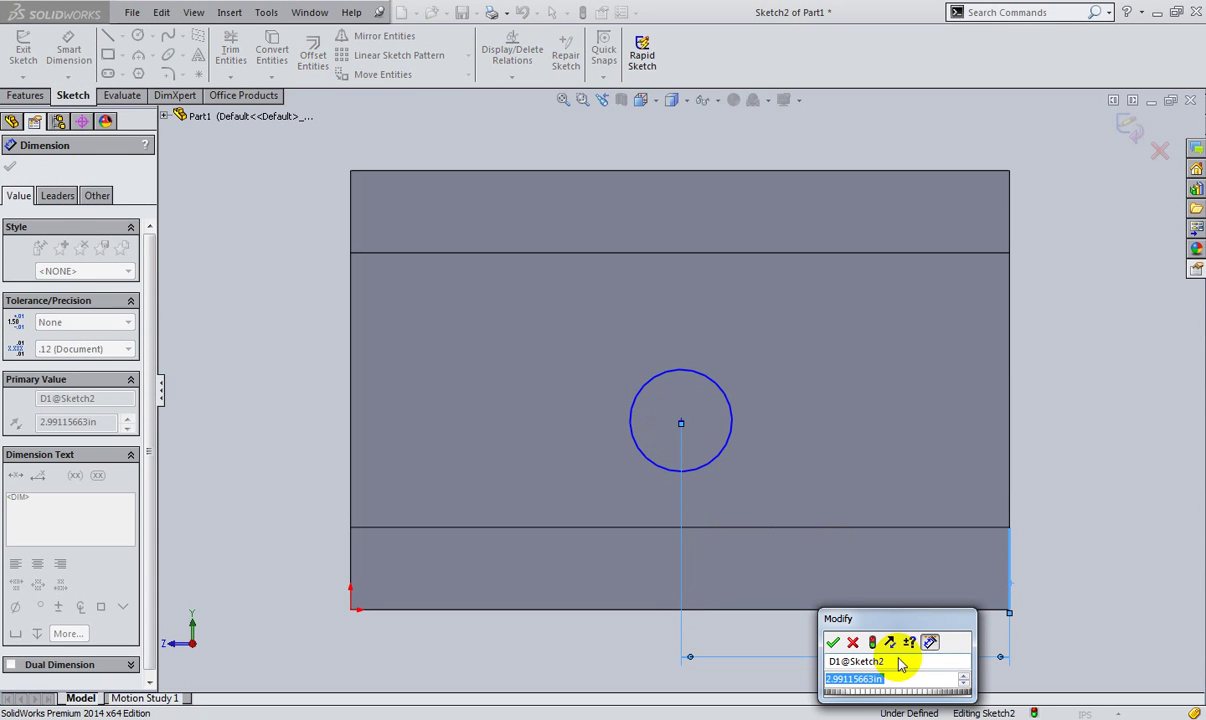
text(3)
key(Return)
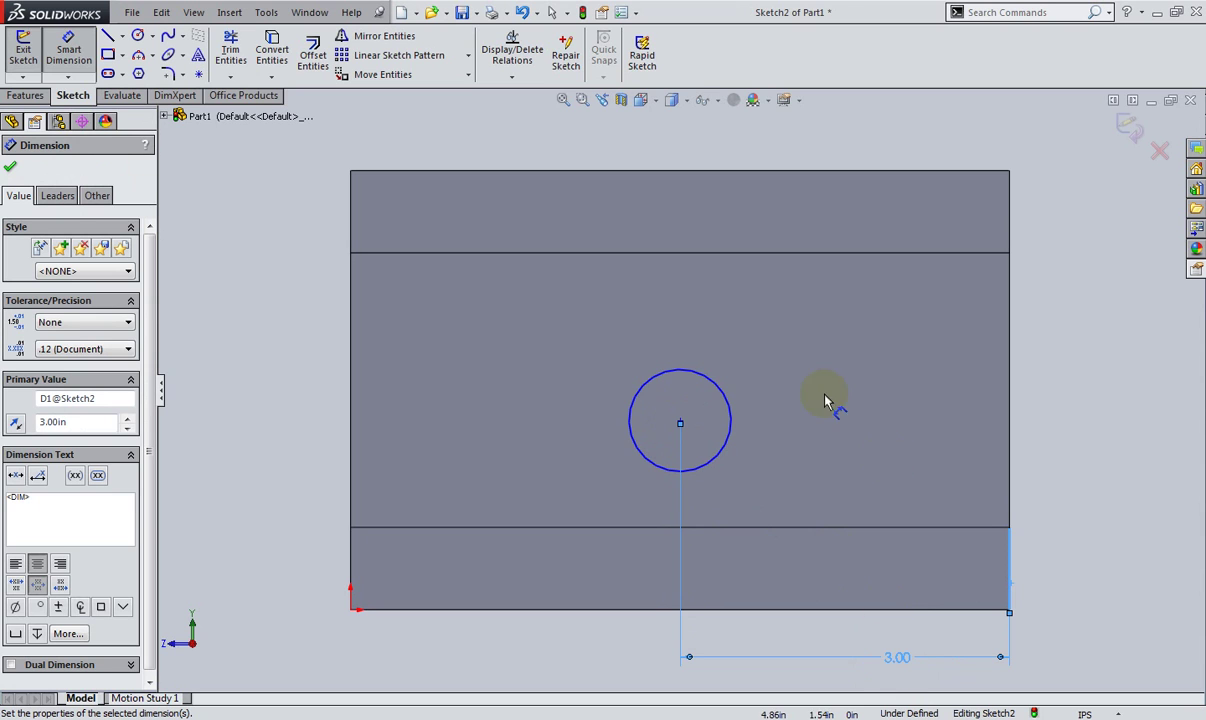
click(680, 423)
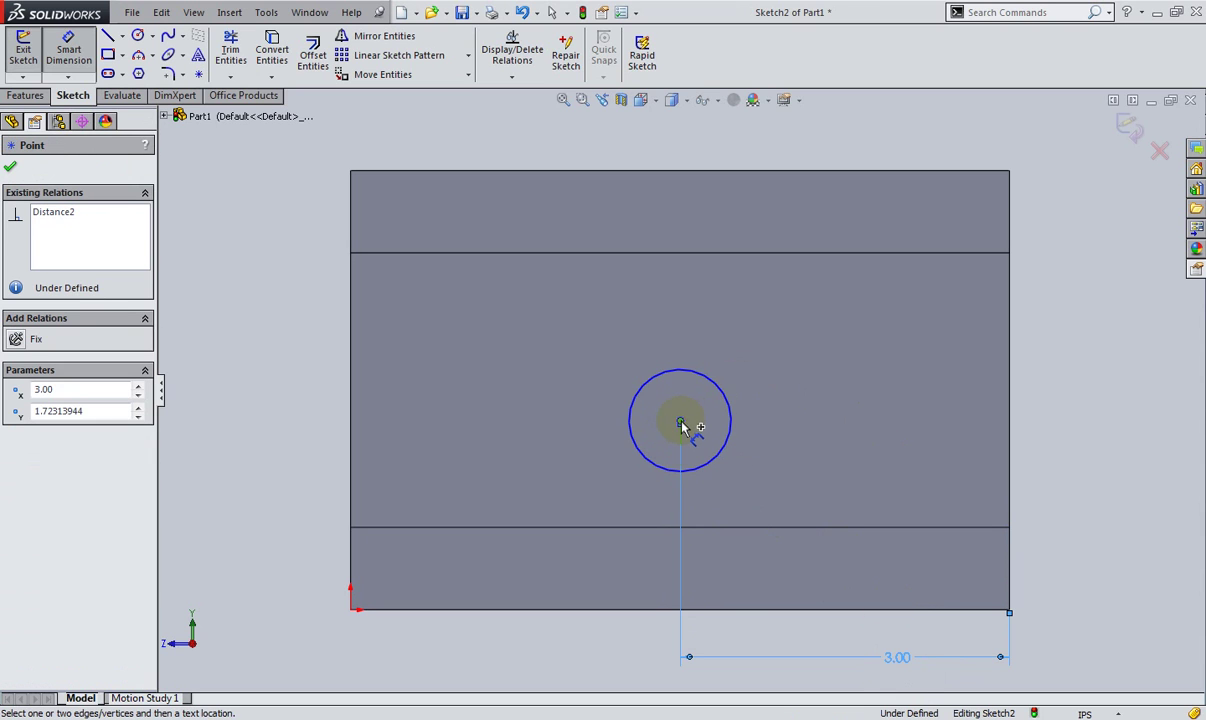
click(720, 610)
click(1115, 516)
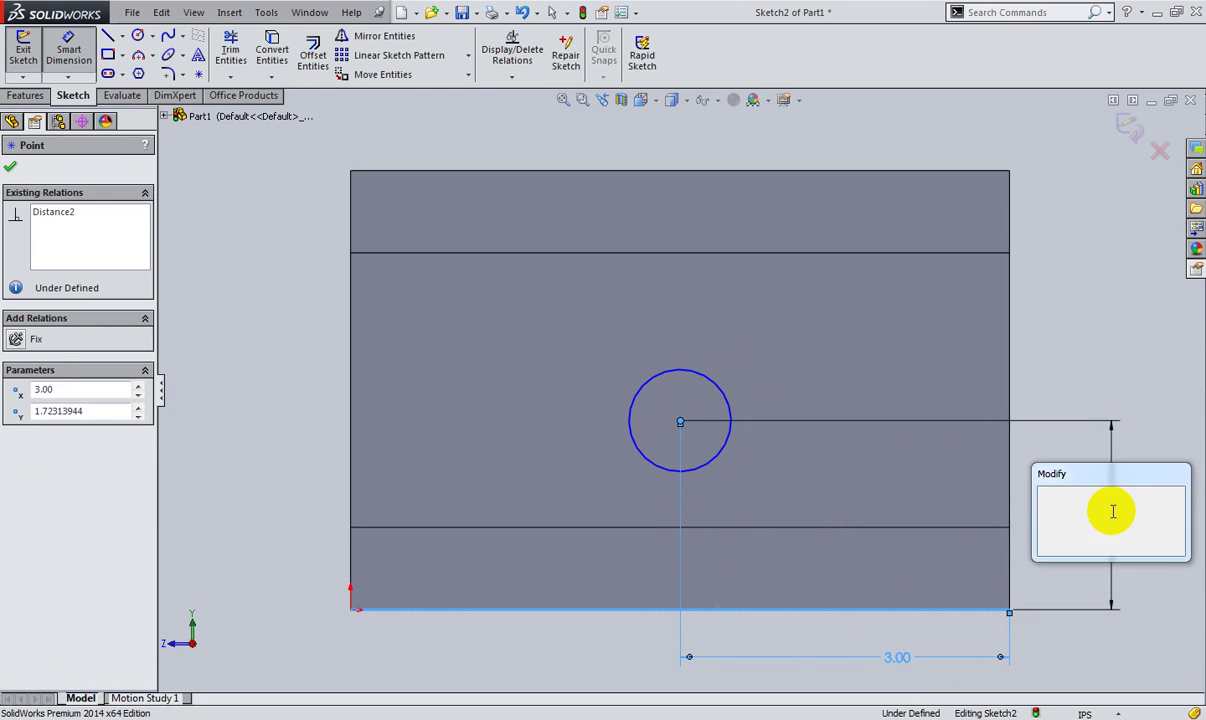
text(2)
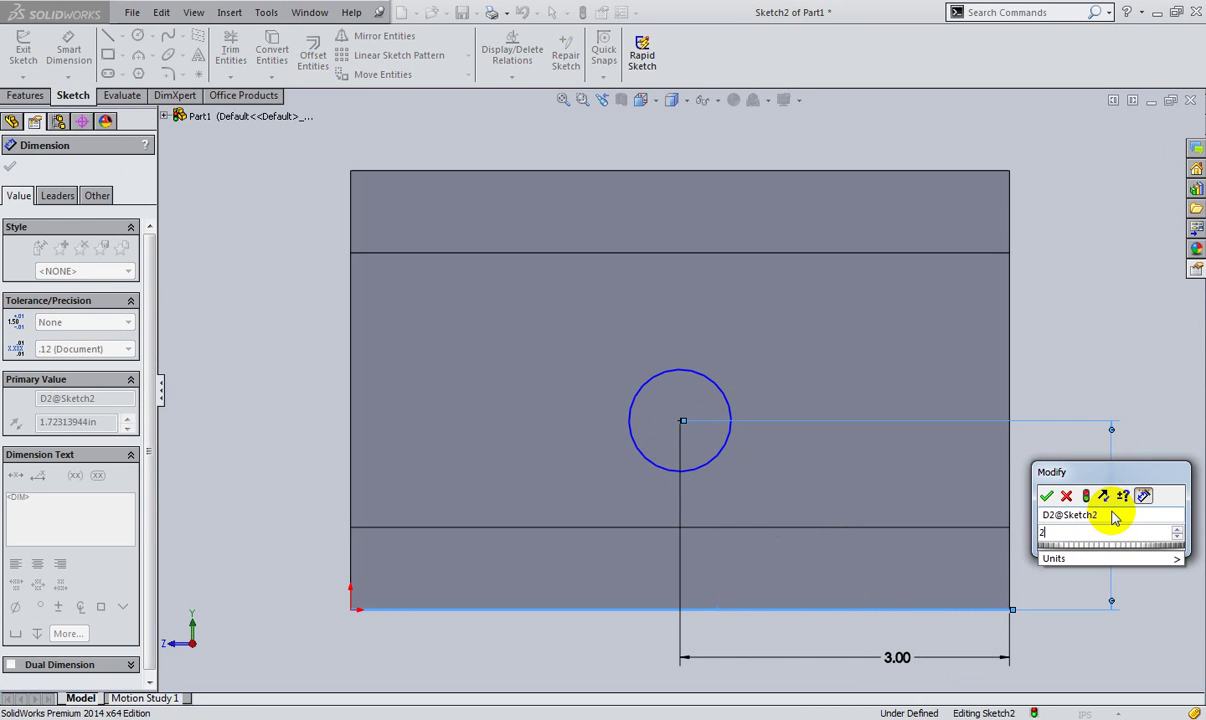
key(Return)
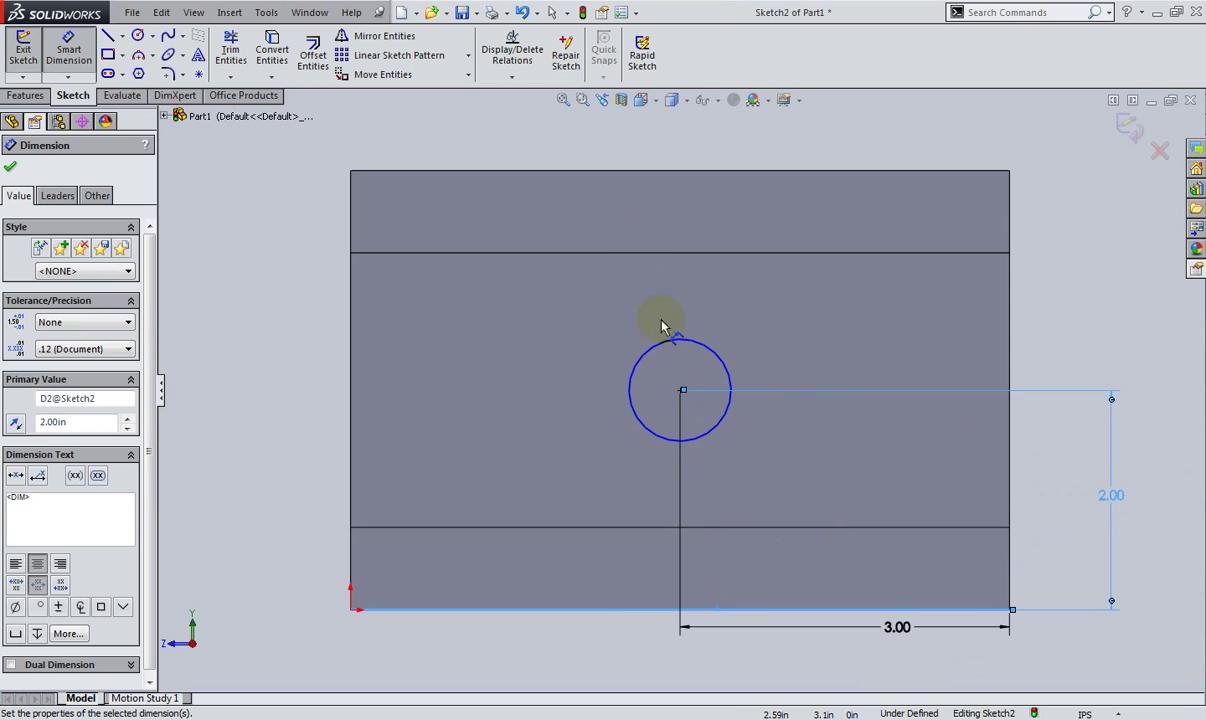
Step: Dimension the circle's diameter as 1 1/8 in (Ø1.13)
click(662, 347)
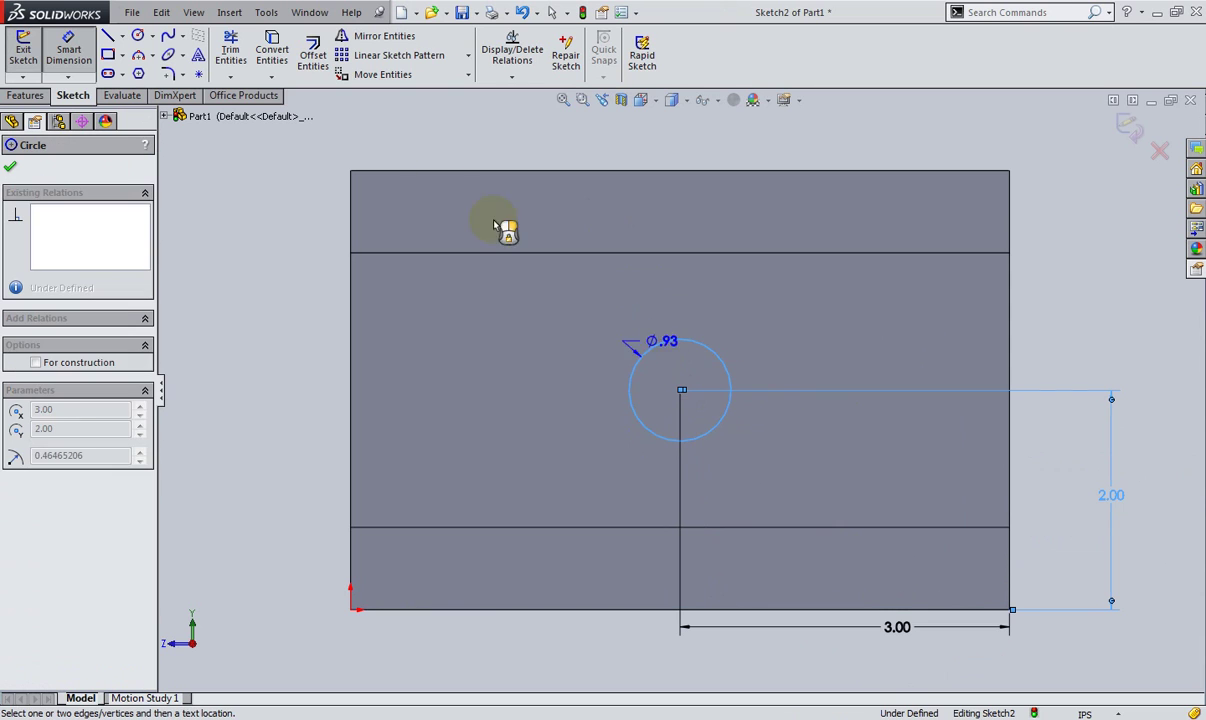
click(315, 146)
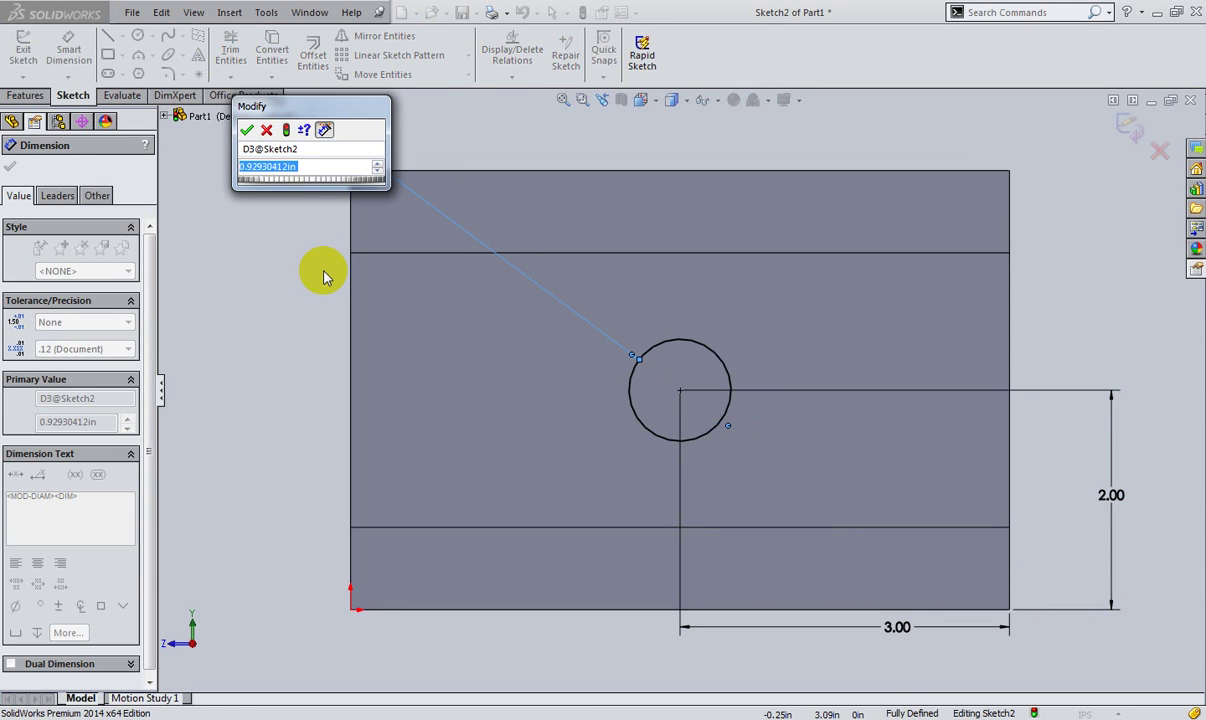
text(1)
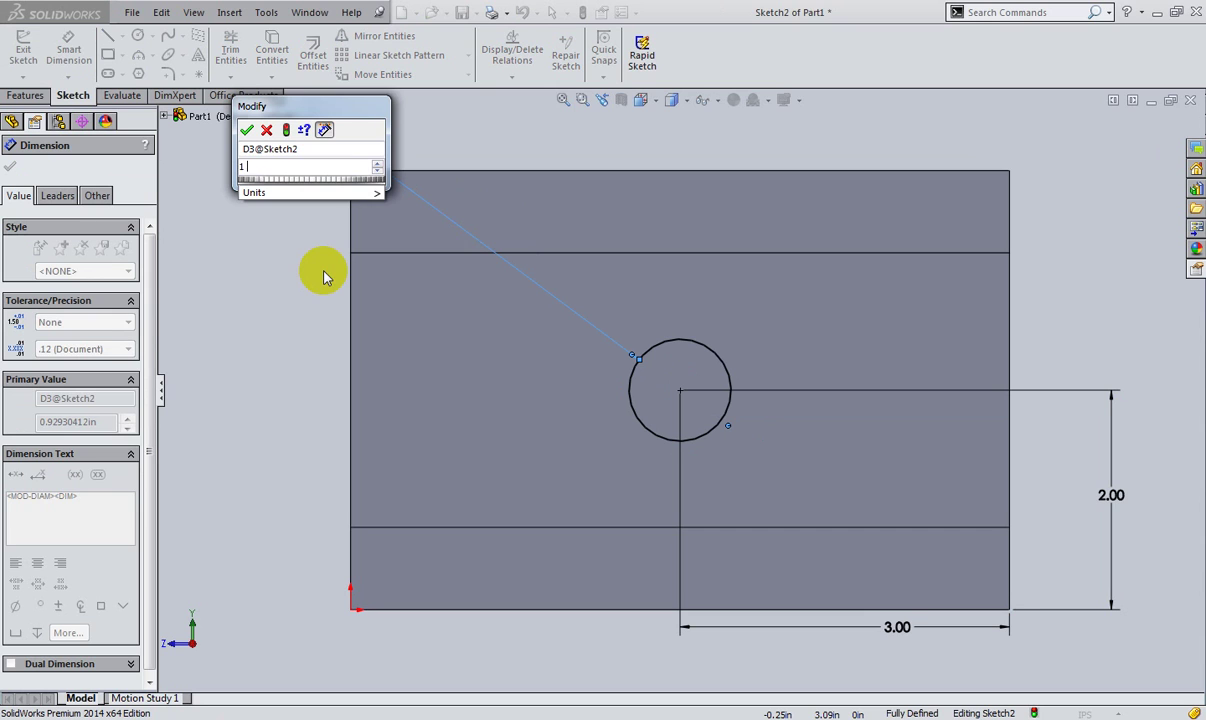
text( 1/8)
click(246, 130)
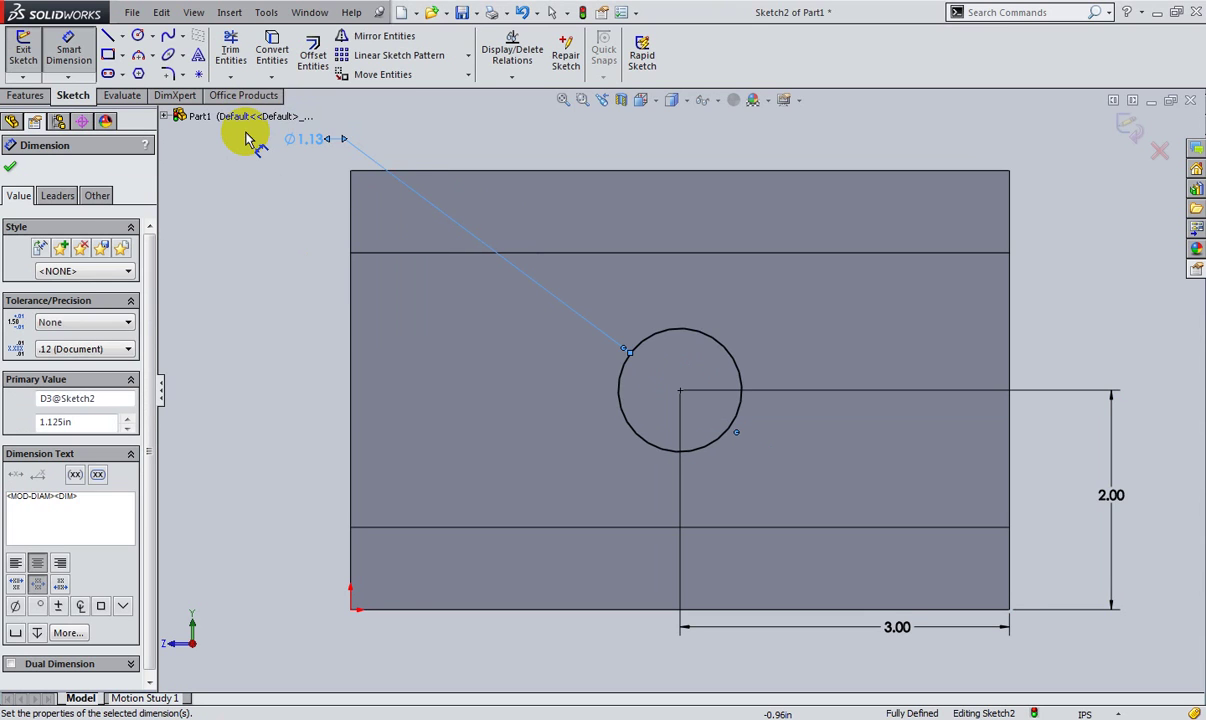
click(11, 167)
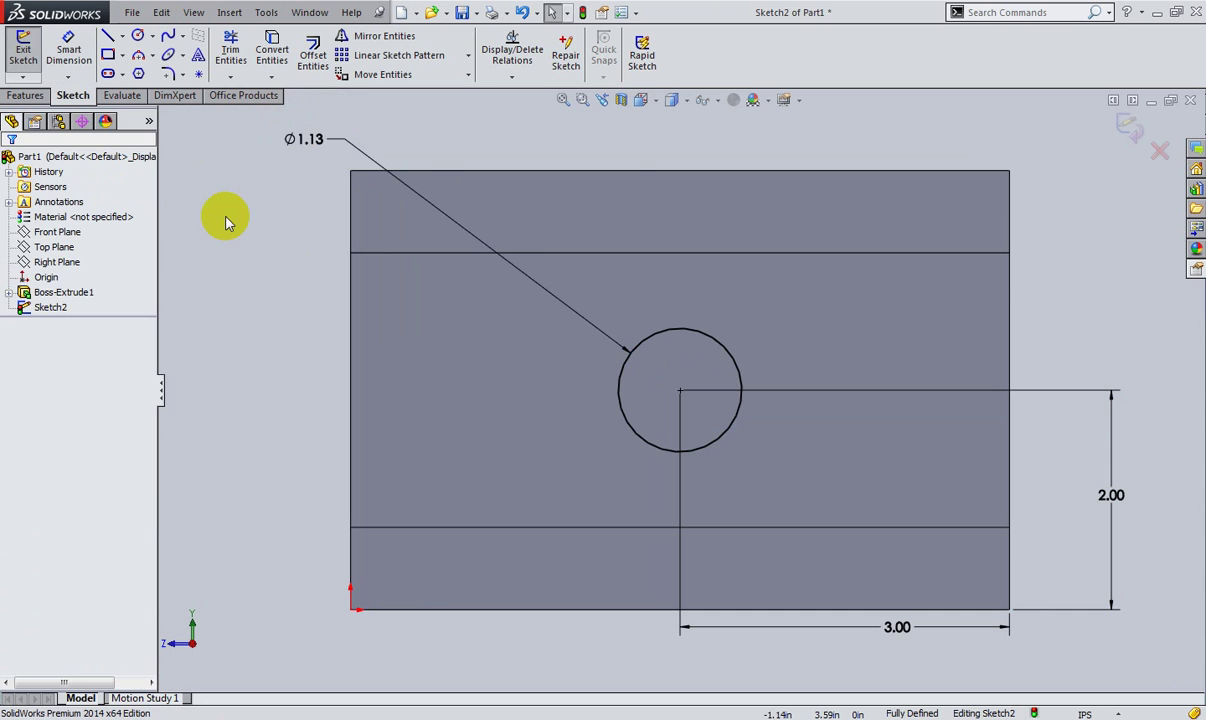
Step: Extrude-cut the Ø1.13 circle Through All to create Cut-Extrude1
middle_drag(284, 252, 383, 305)
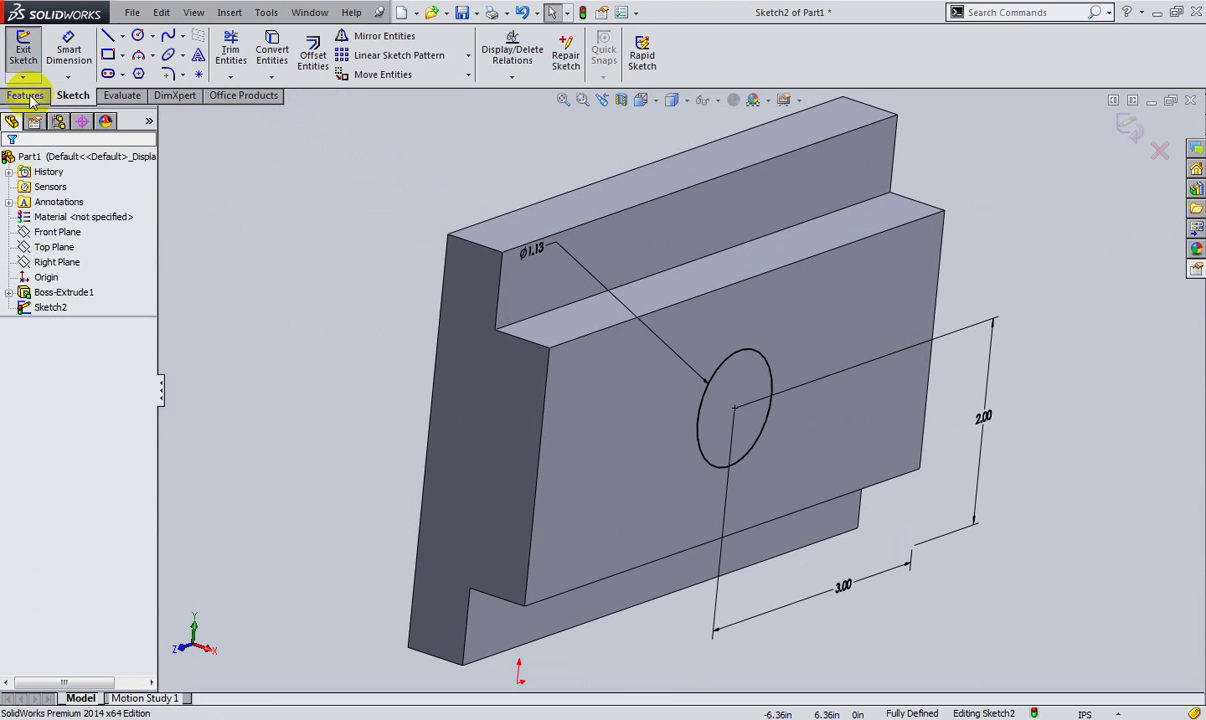
click(28, 96)
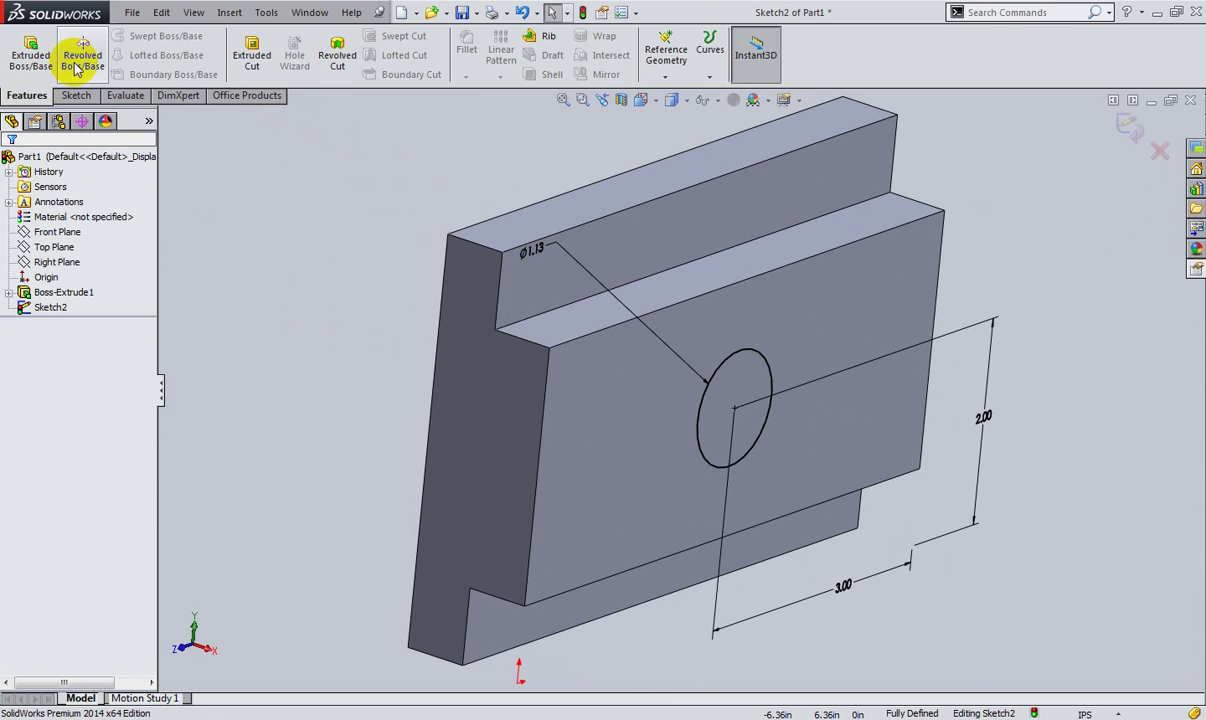
click(248, 60)
click(108, 263)
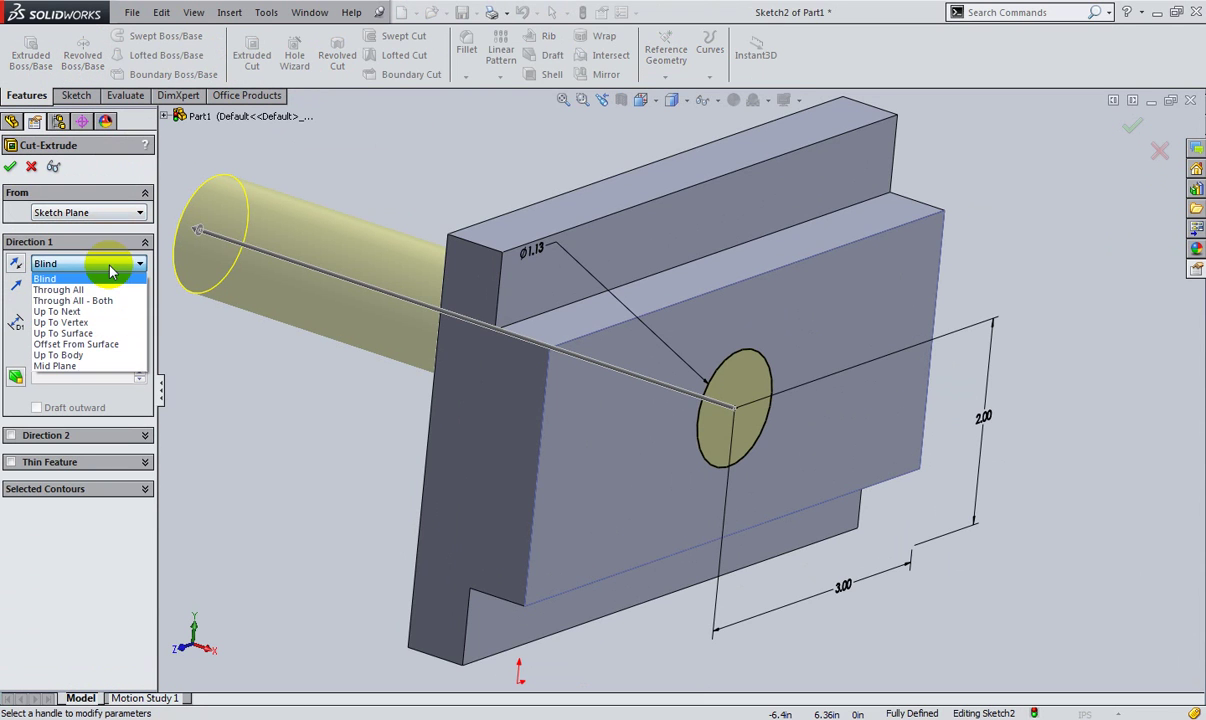
click(88, 290)
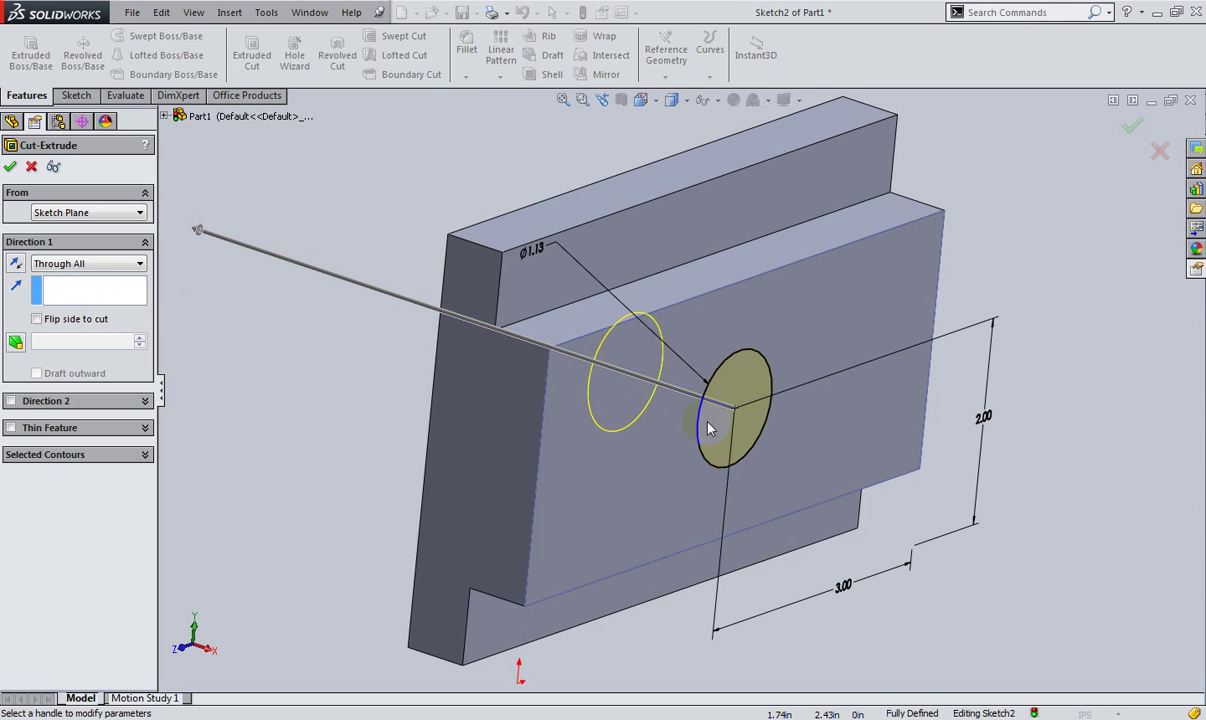
click(11, 169)
click(305, 323)
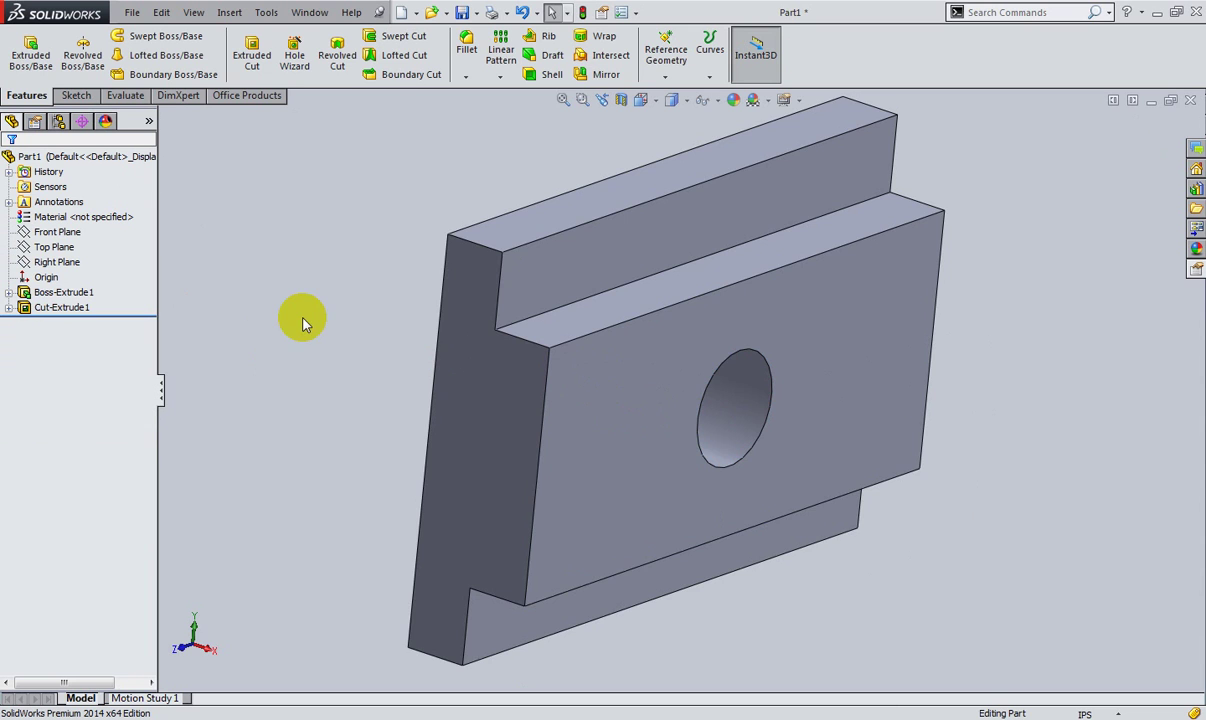
mouse_move(288, 310)
middle_down()
mouse_move(210, 285)
mouse_move(275, 253)
mouse_move(511, 304)
mouse_move(320, 288)
mouse_move(223, 305)
mouse_move(331, 253)
mouse_move(291, 235)
mouse_move(275, 310)
middle_up()
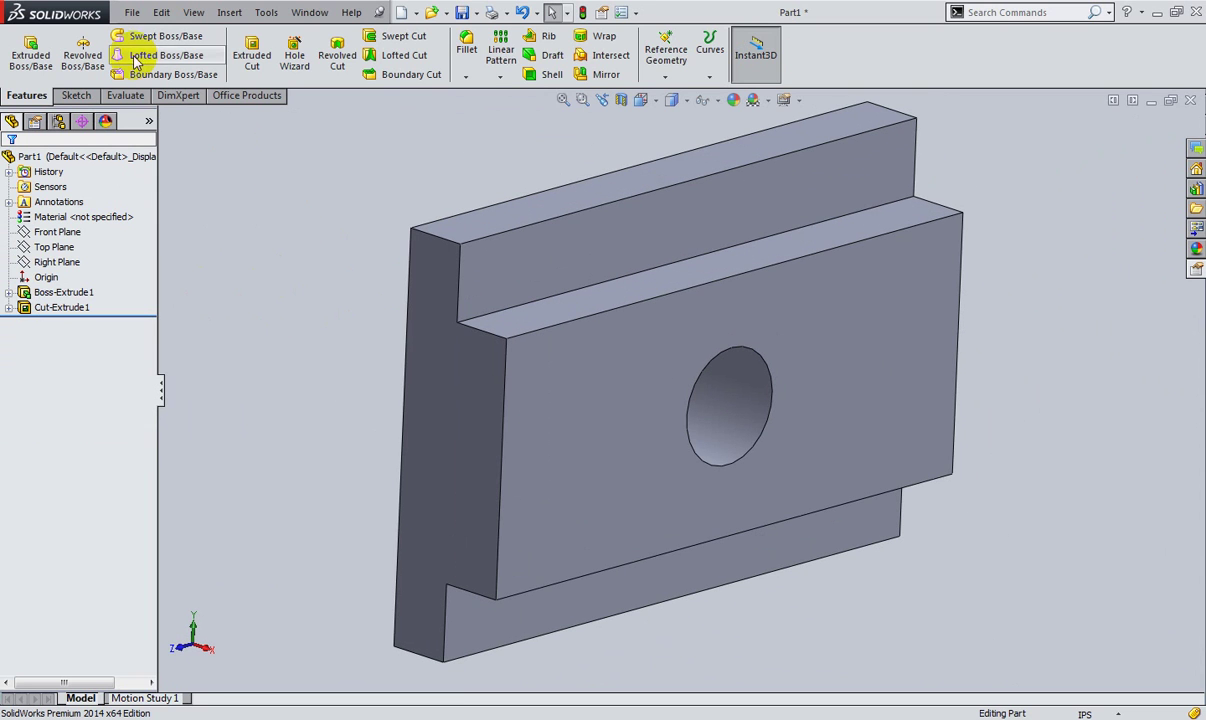